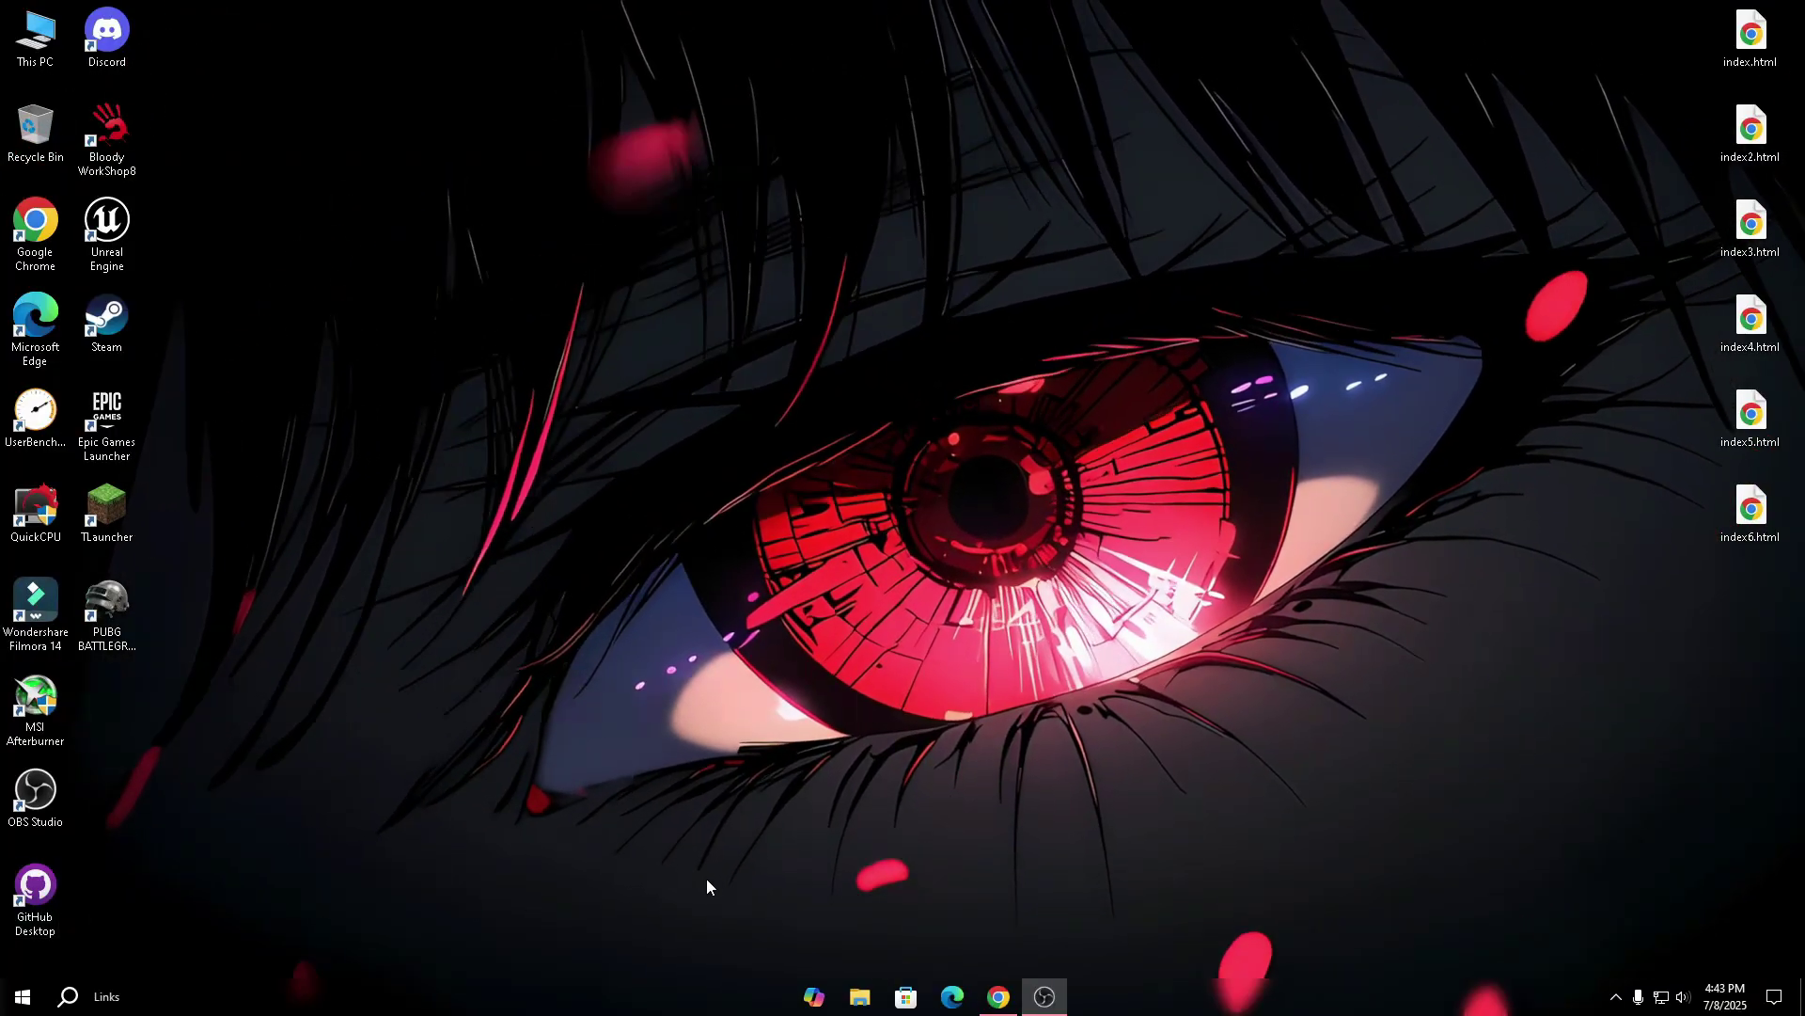
Search 'gameloop' in Chrome and save the GameLoop 32-bit installer to the Desktop
mouse_move(1004, 999)
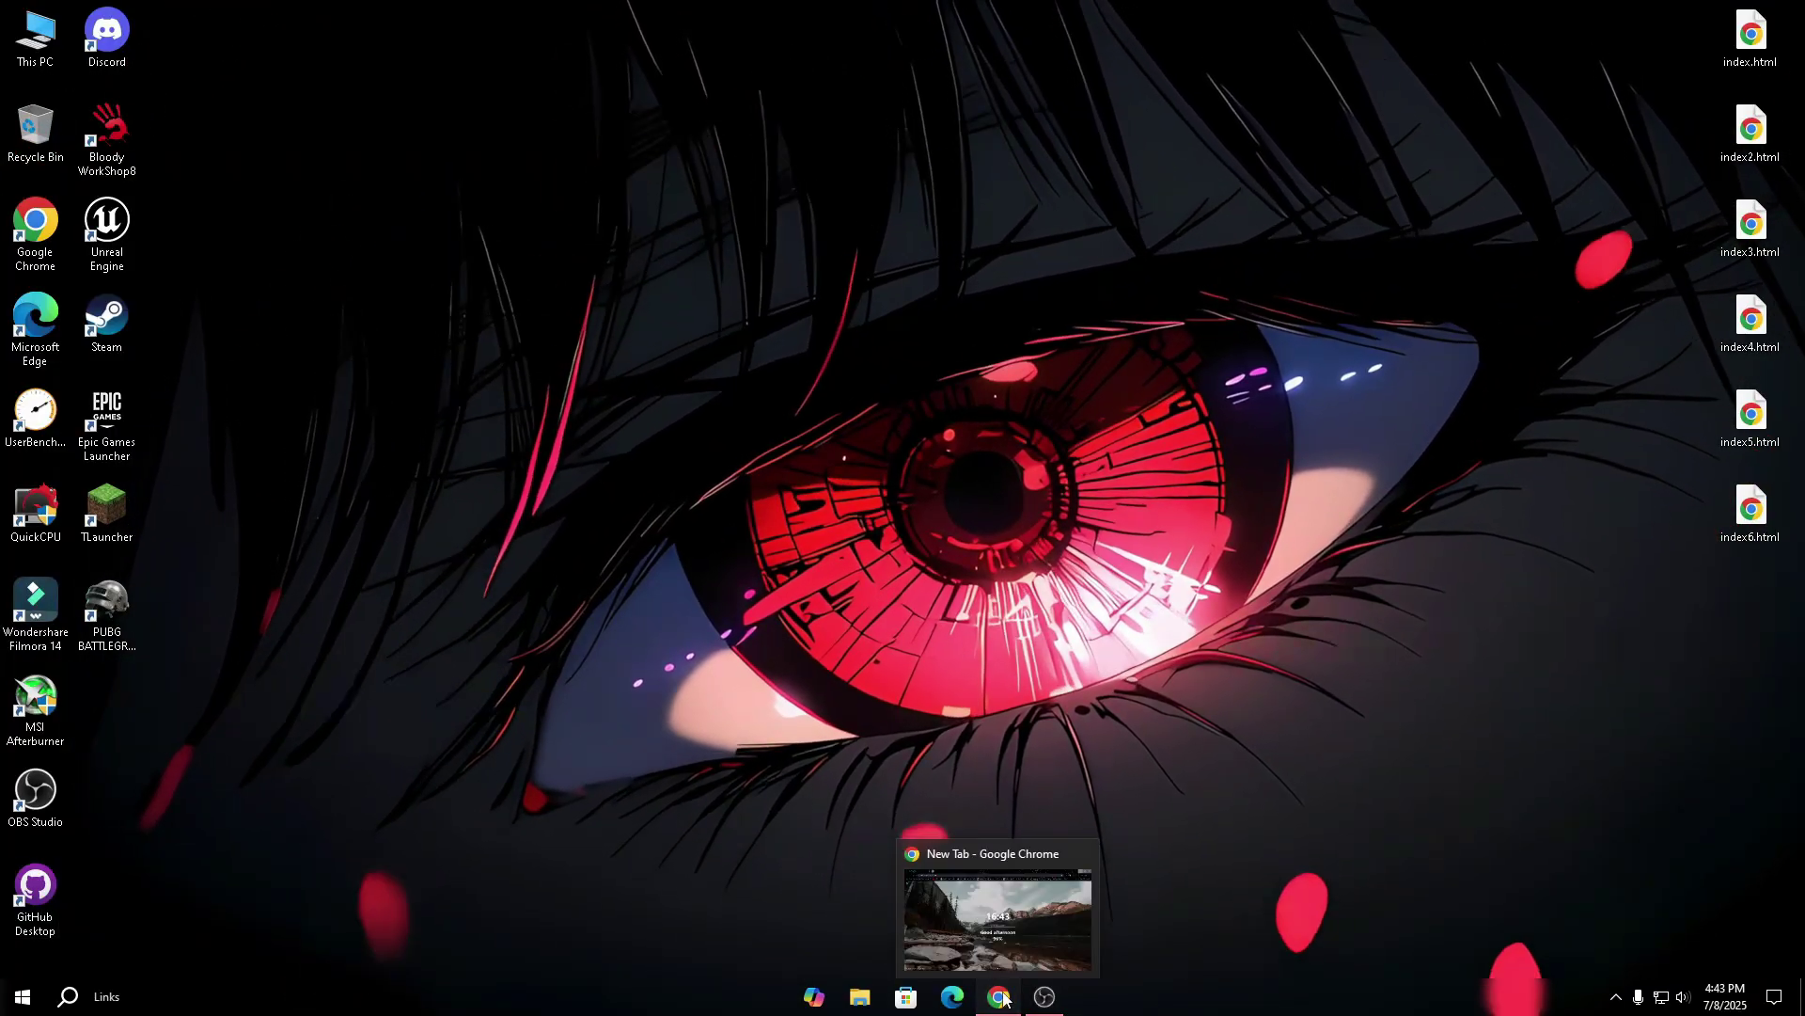
click(985, 922)
click(543, 54)
text(ga)
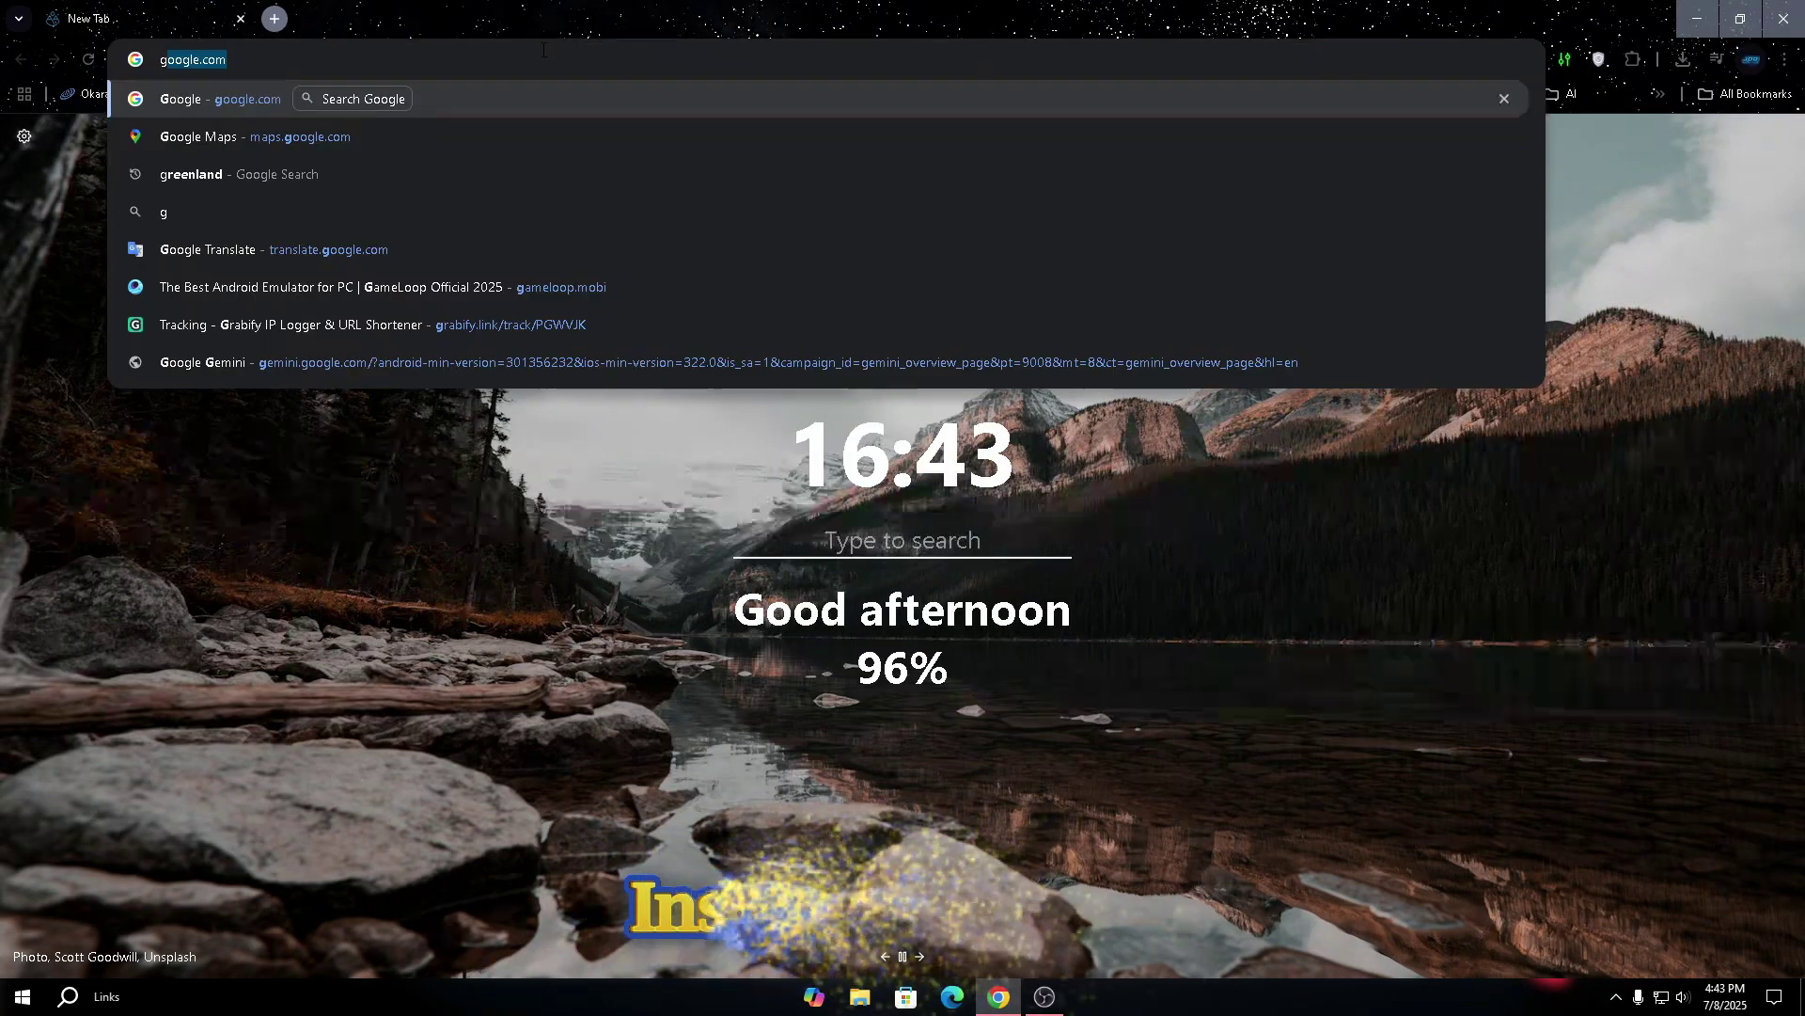
text(meloop)
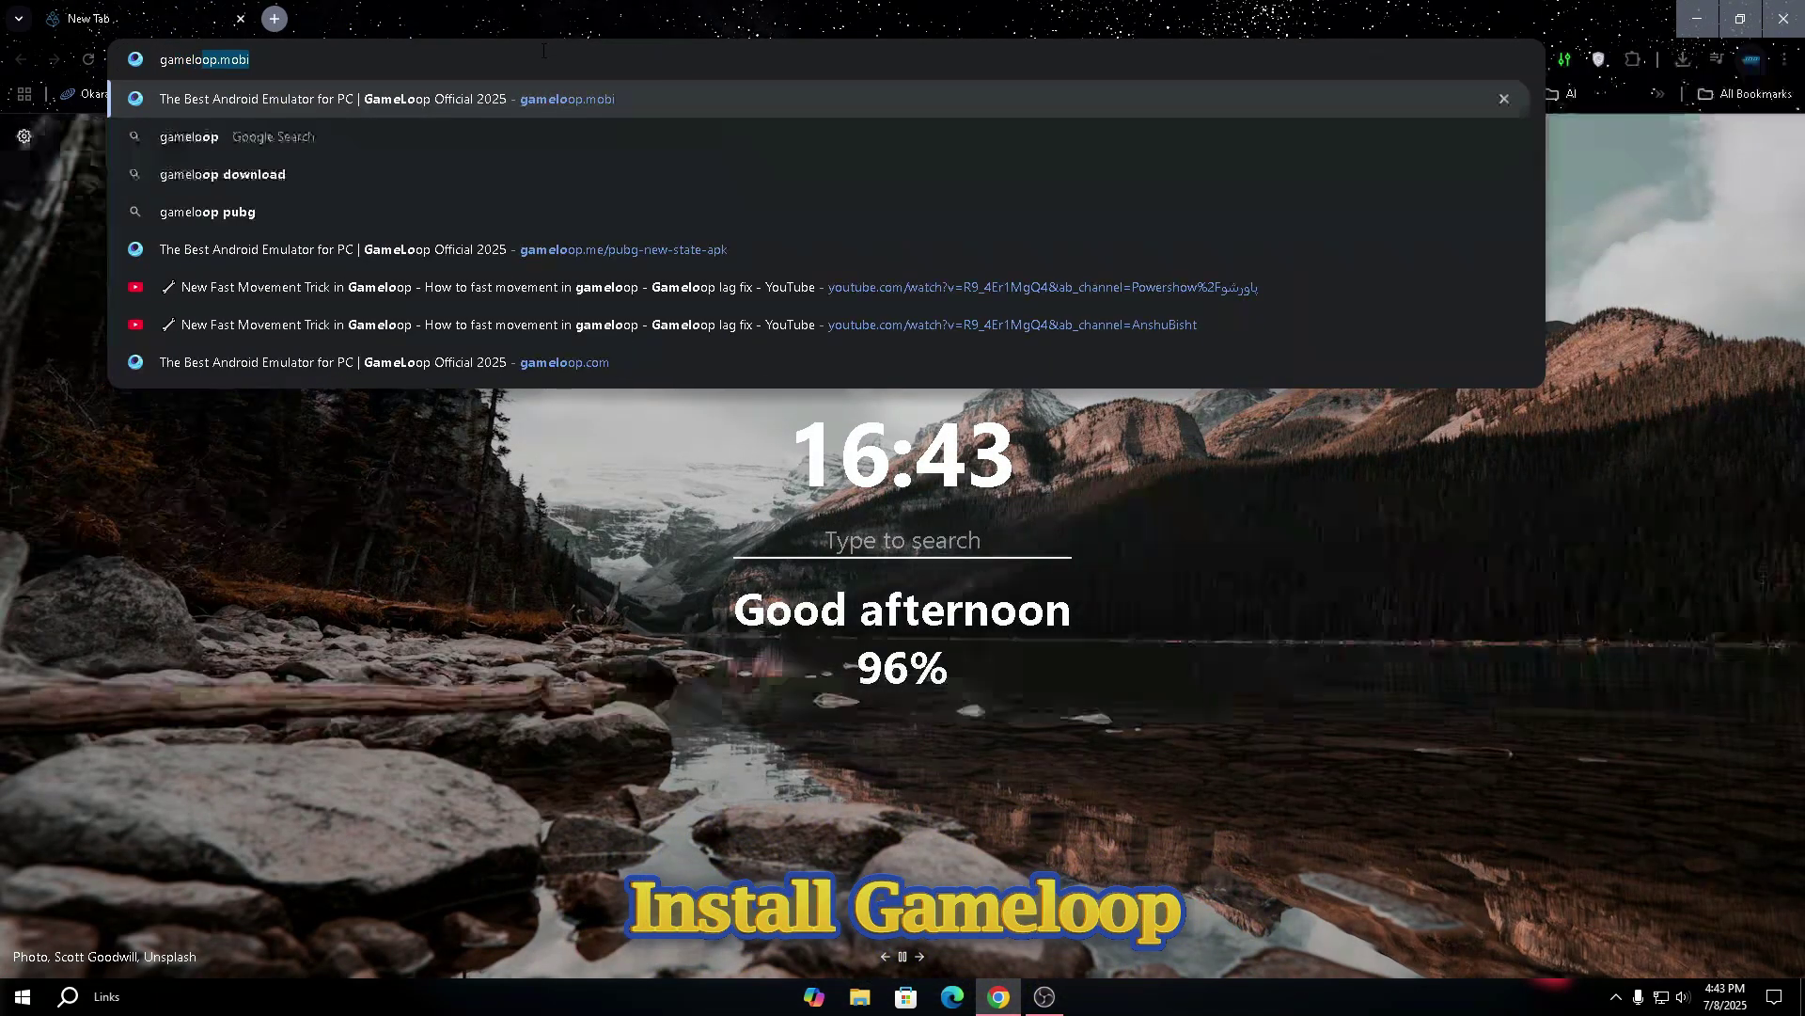
key(Return)
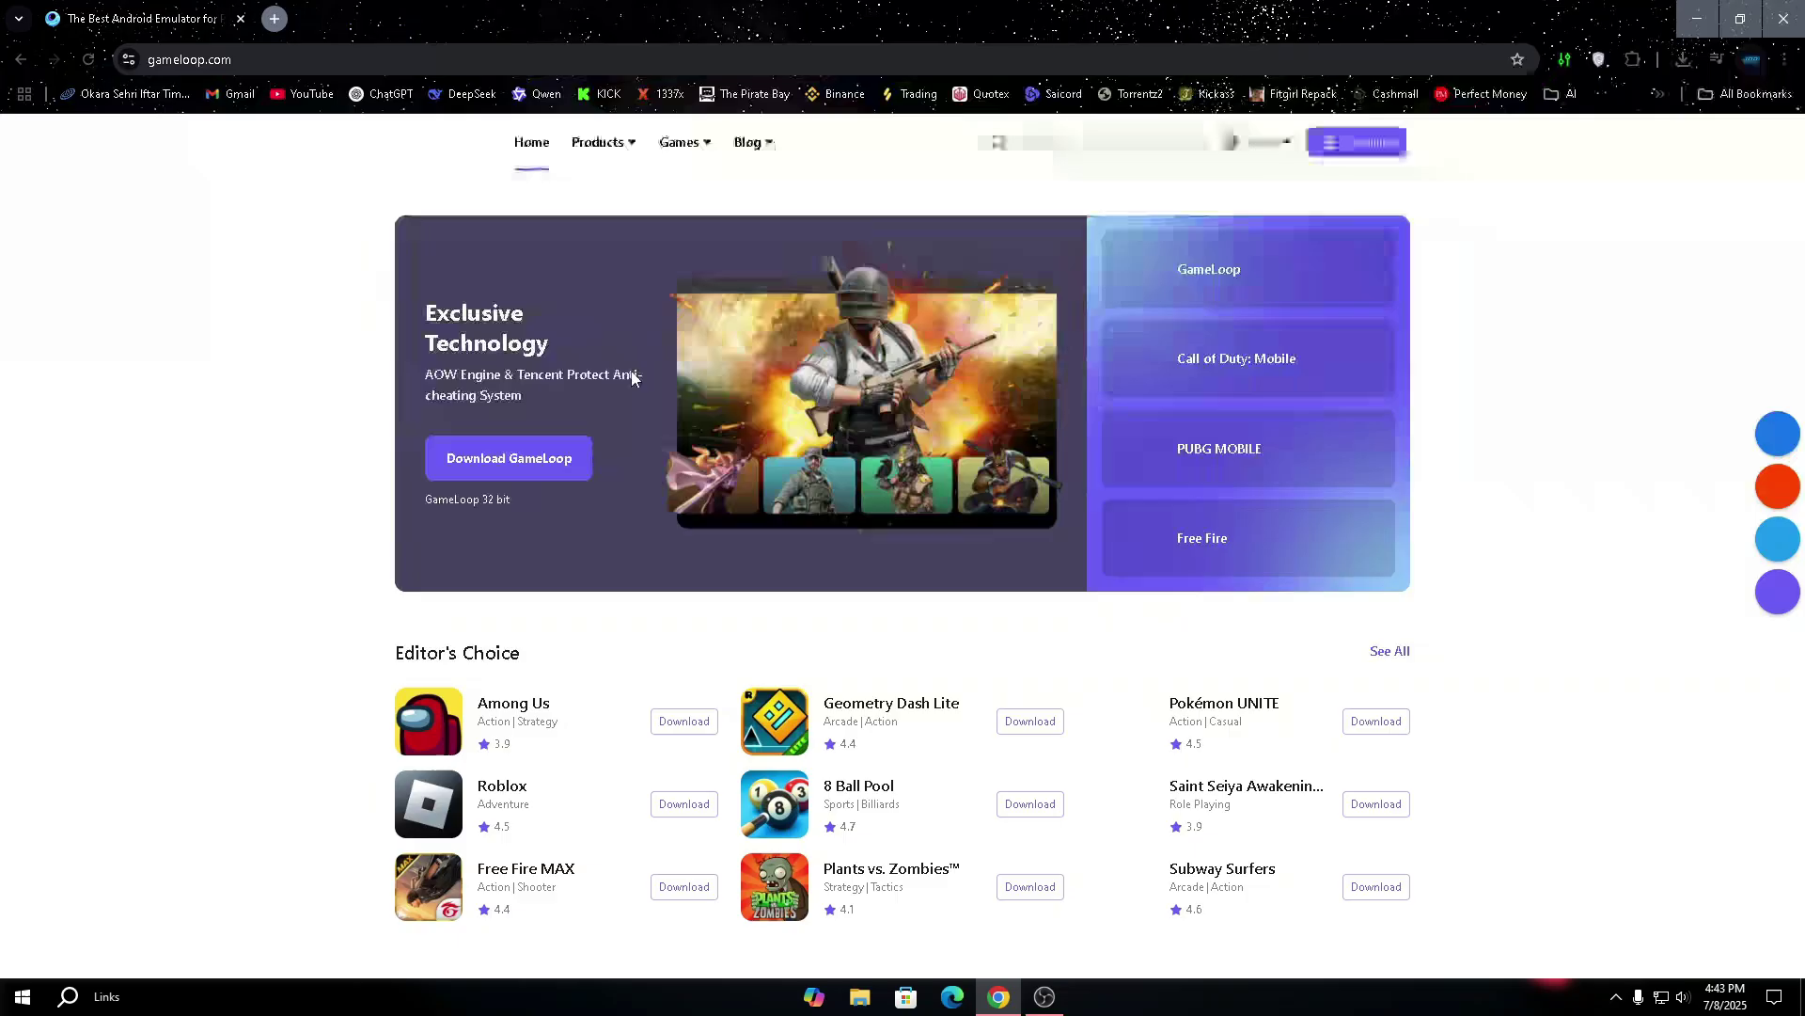
click(449, 501)
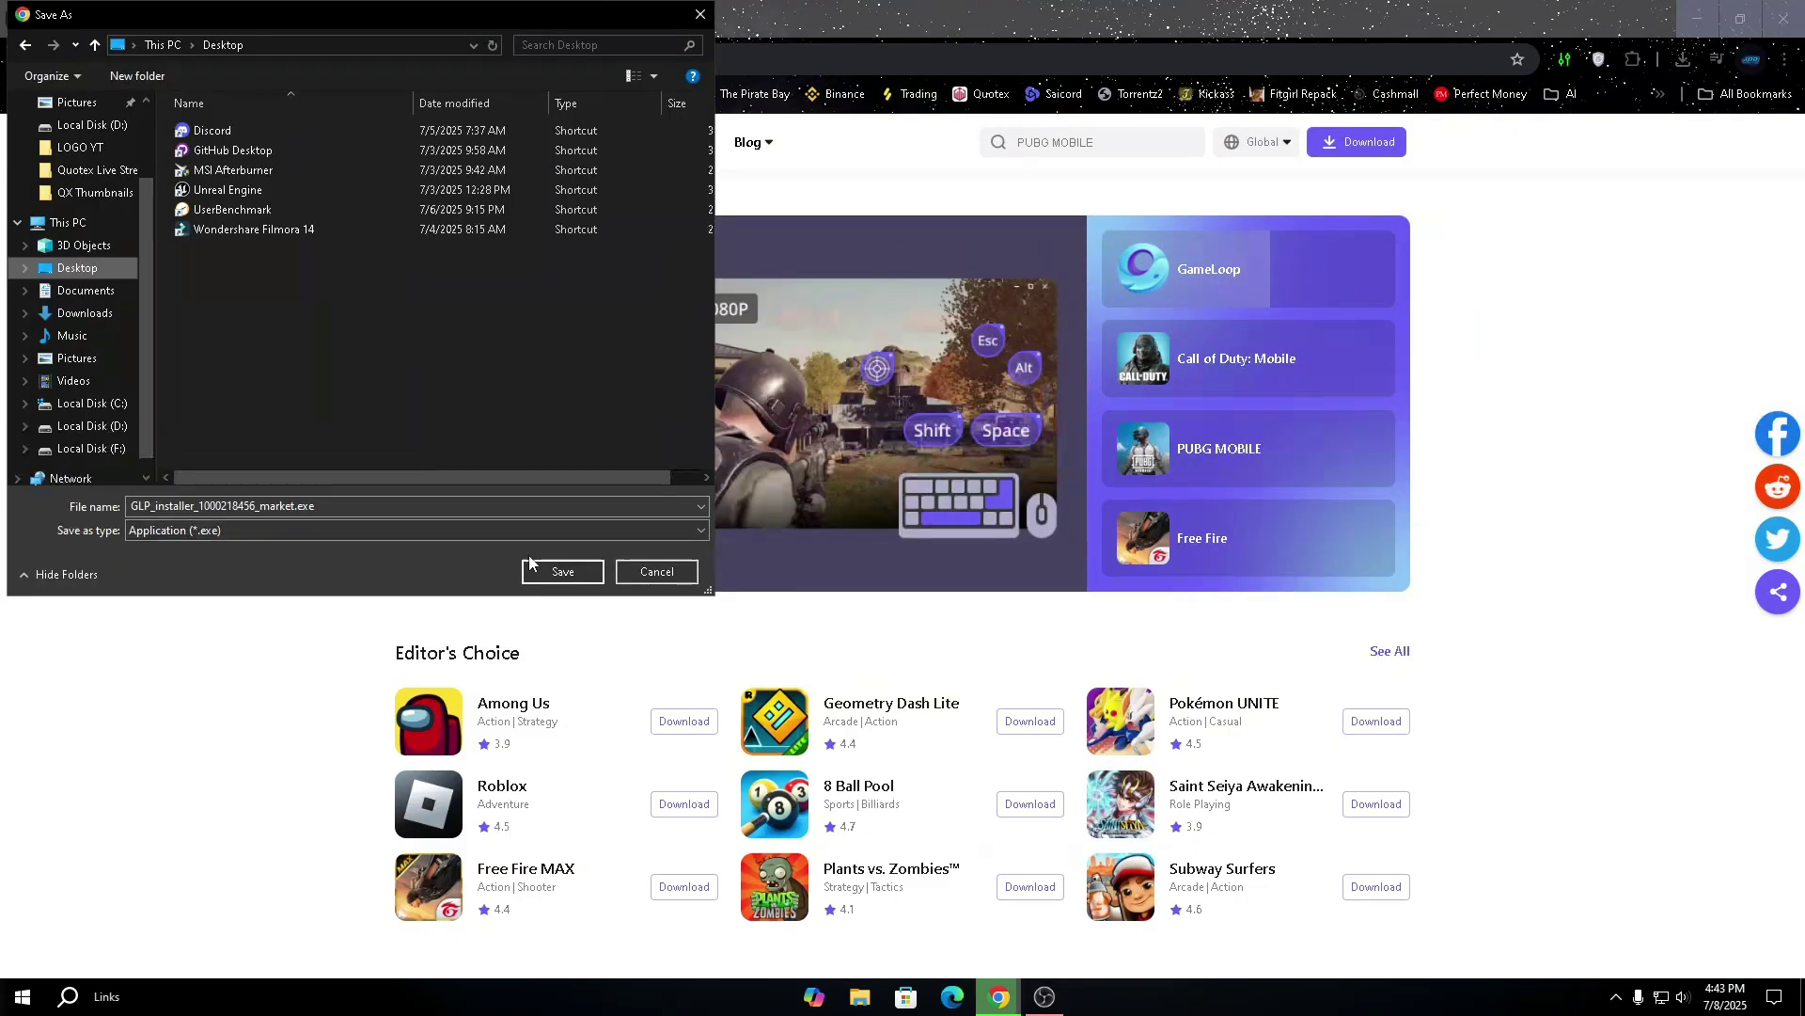
click(562, 572)
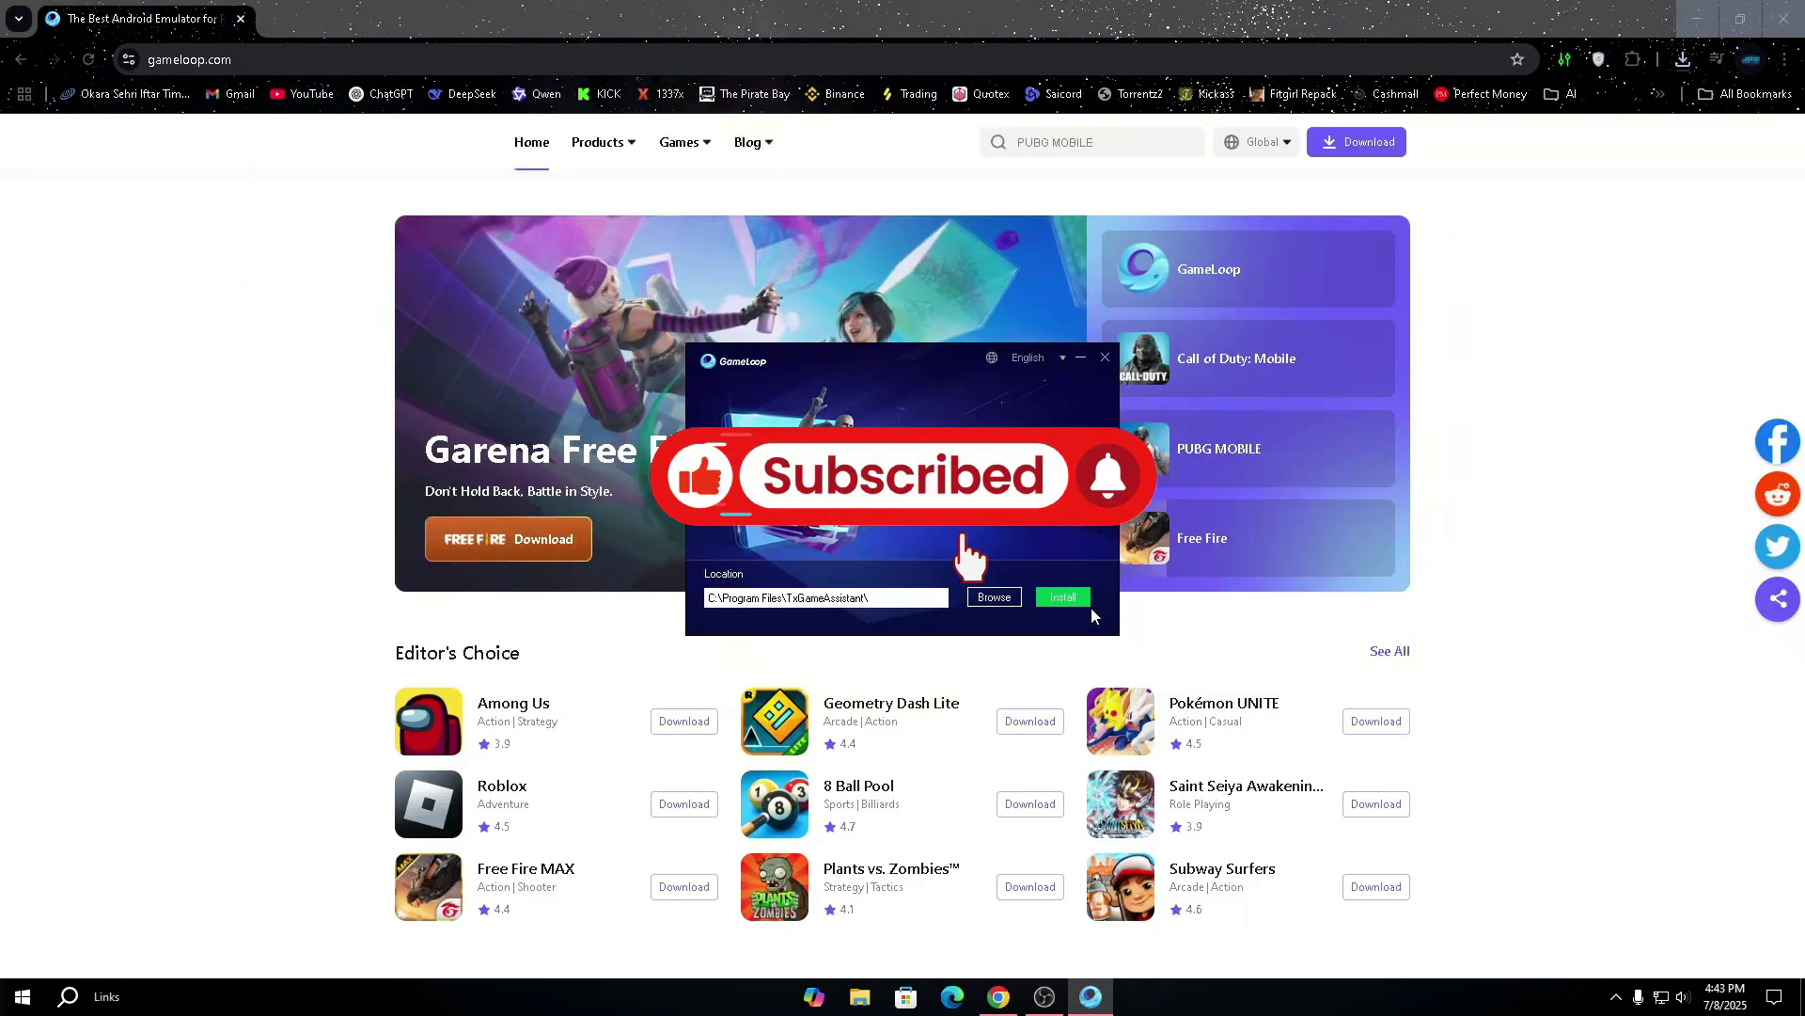
Install GameLoop to its default location, then install PUBG MOBILE from the Library
click(1075, 605)
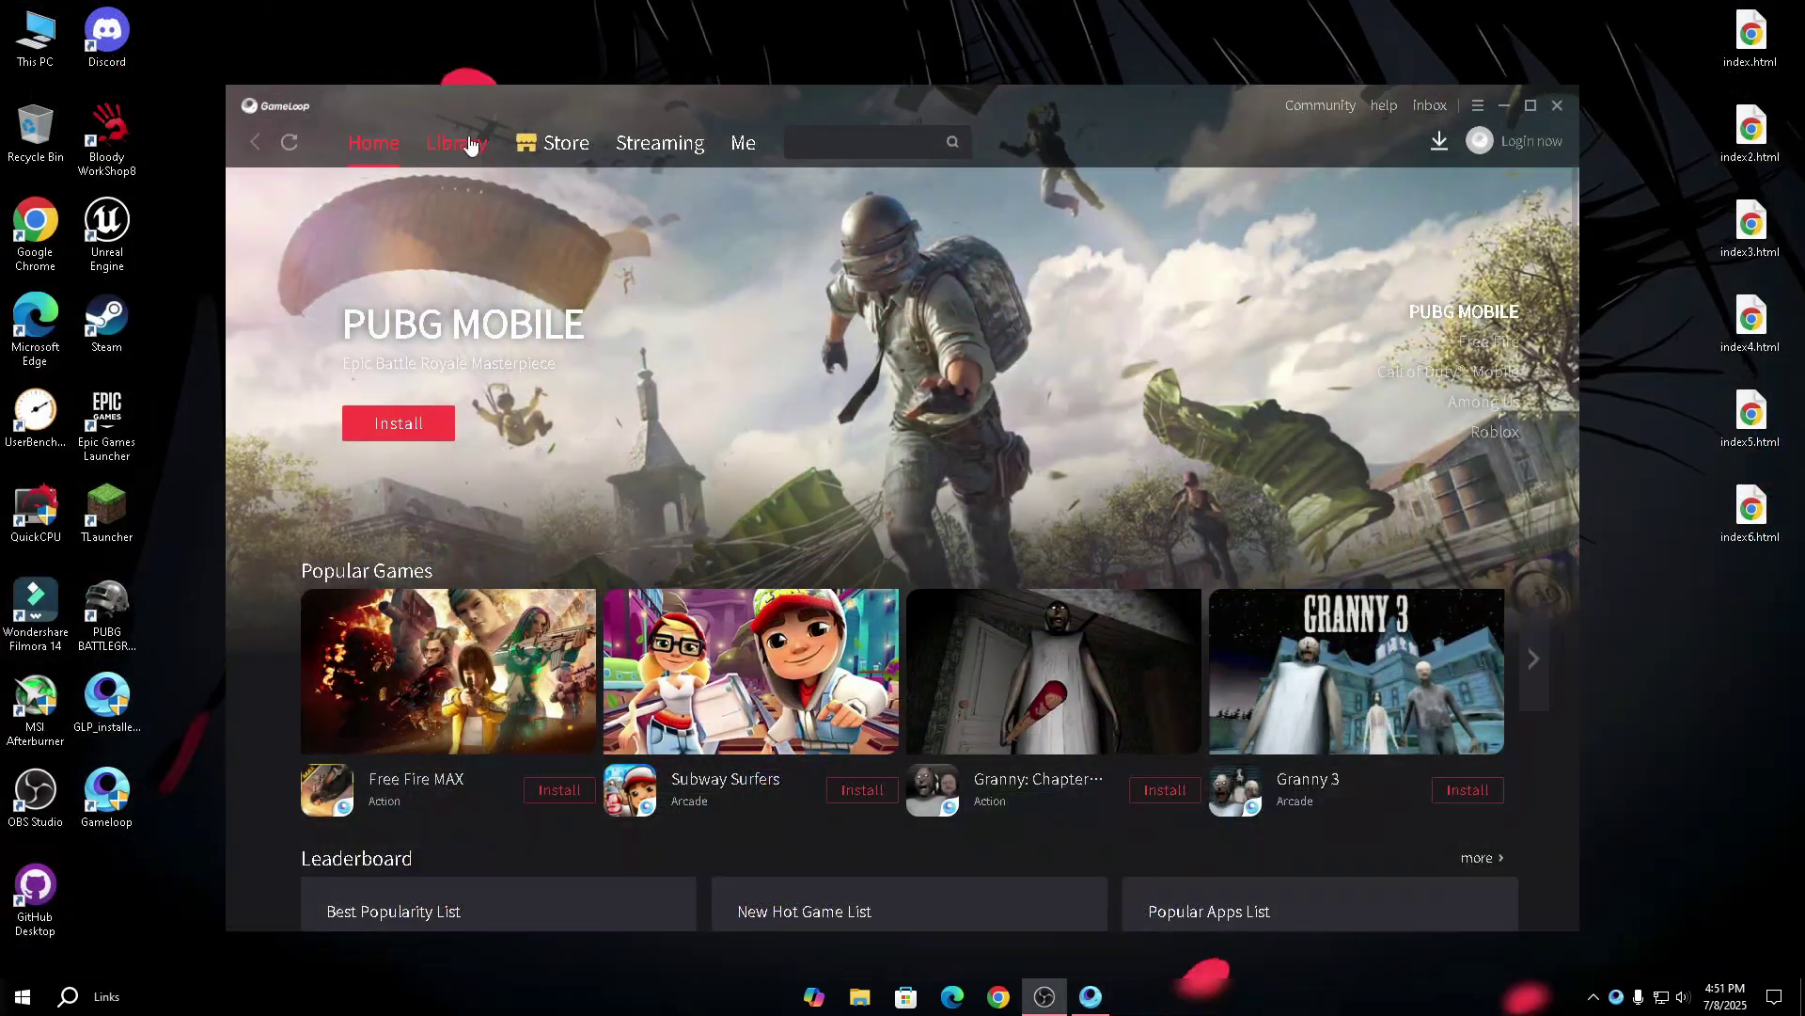
click(457, 146)
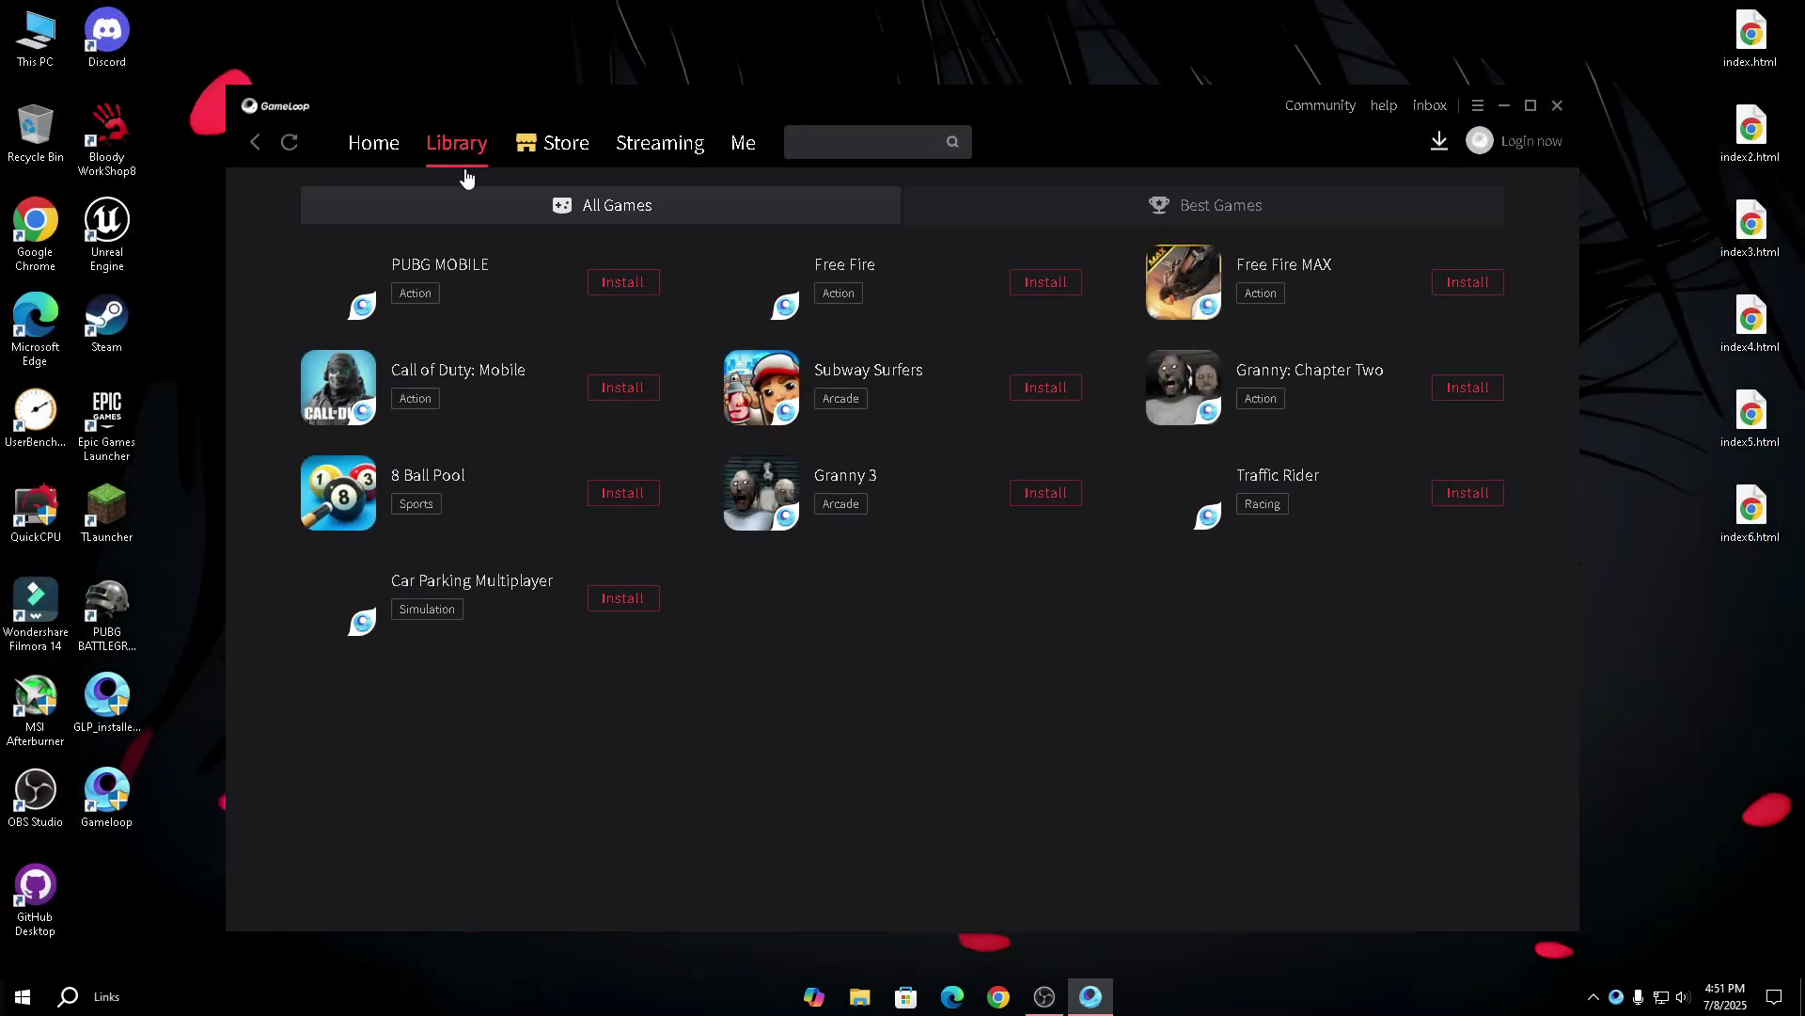
click(458, 271)
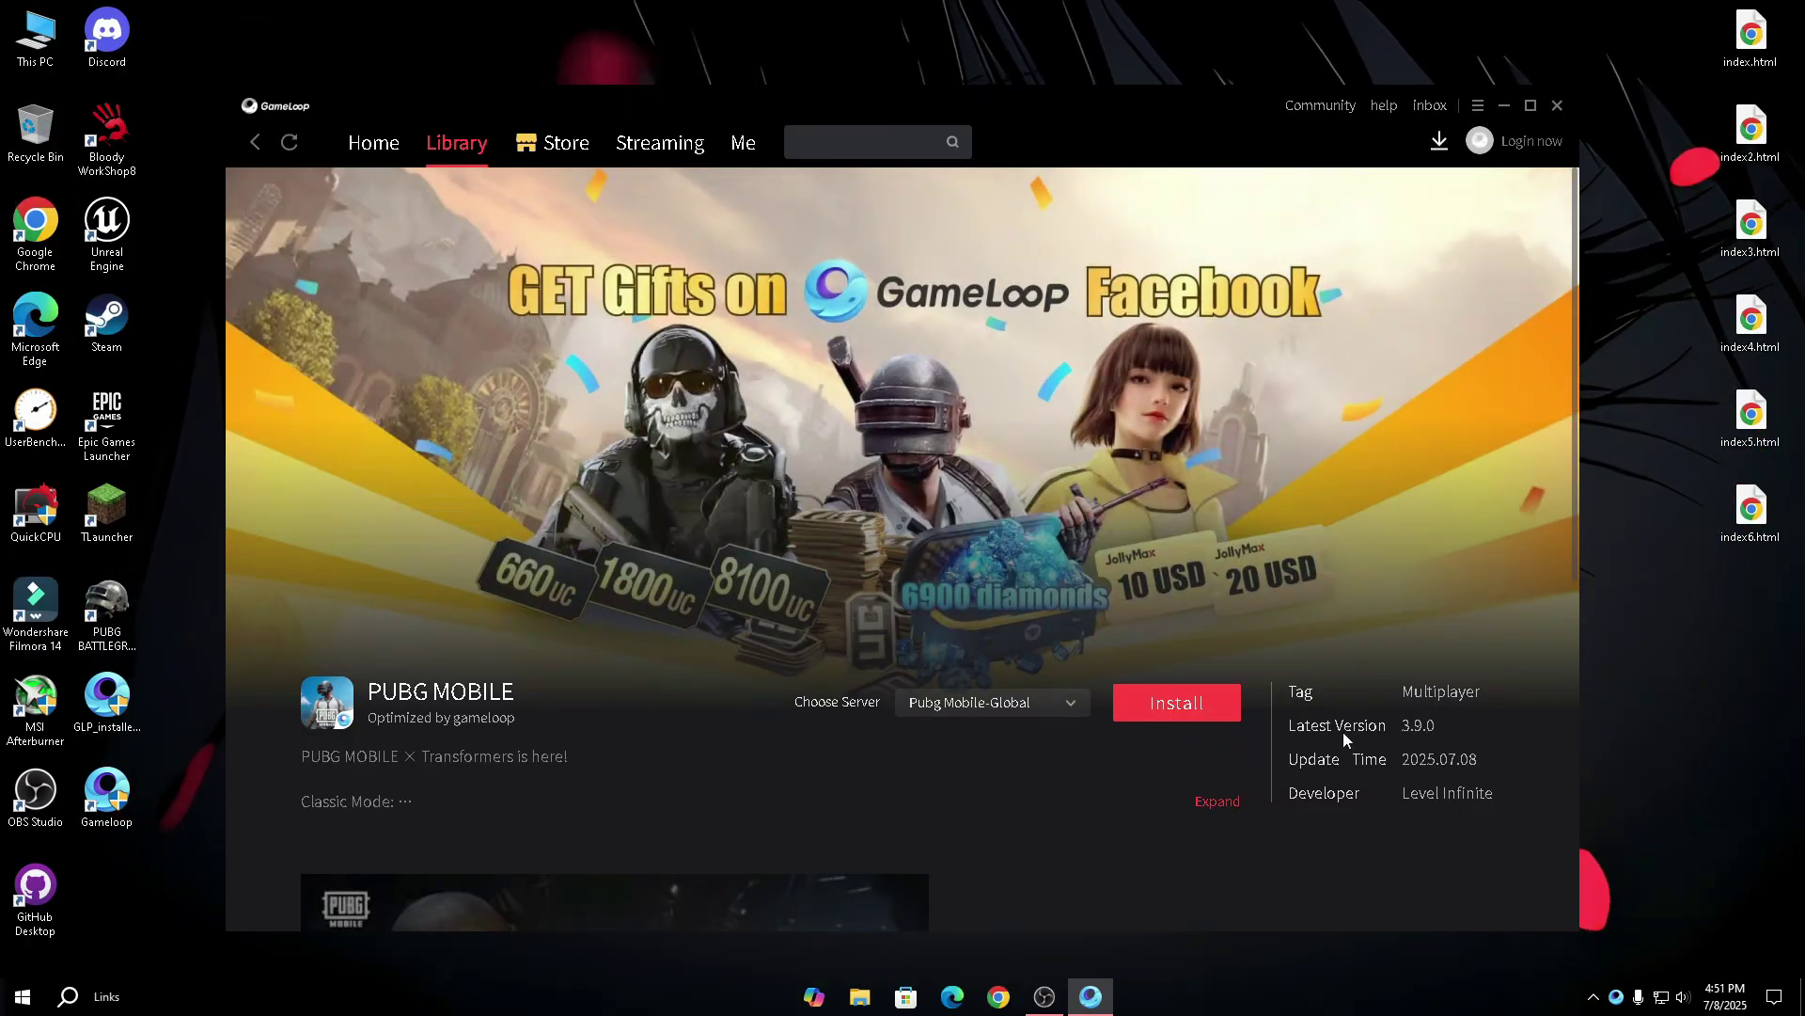
click(1170, 714)
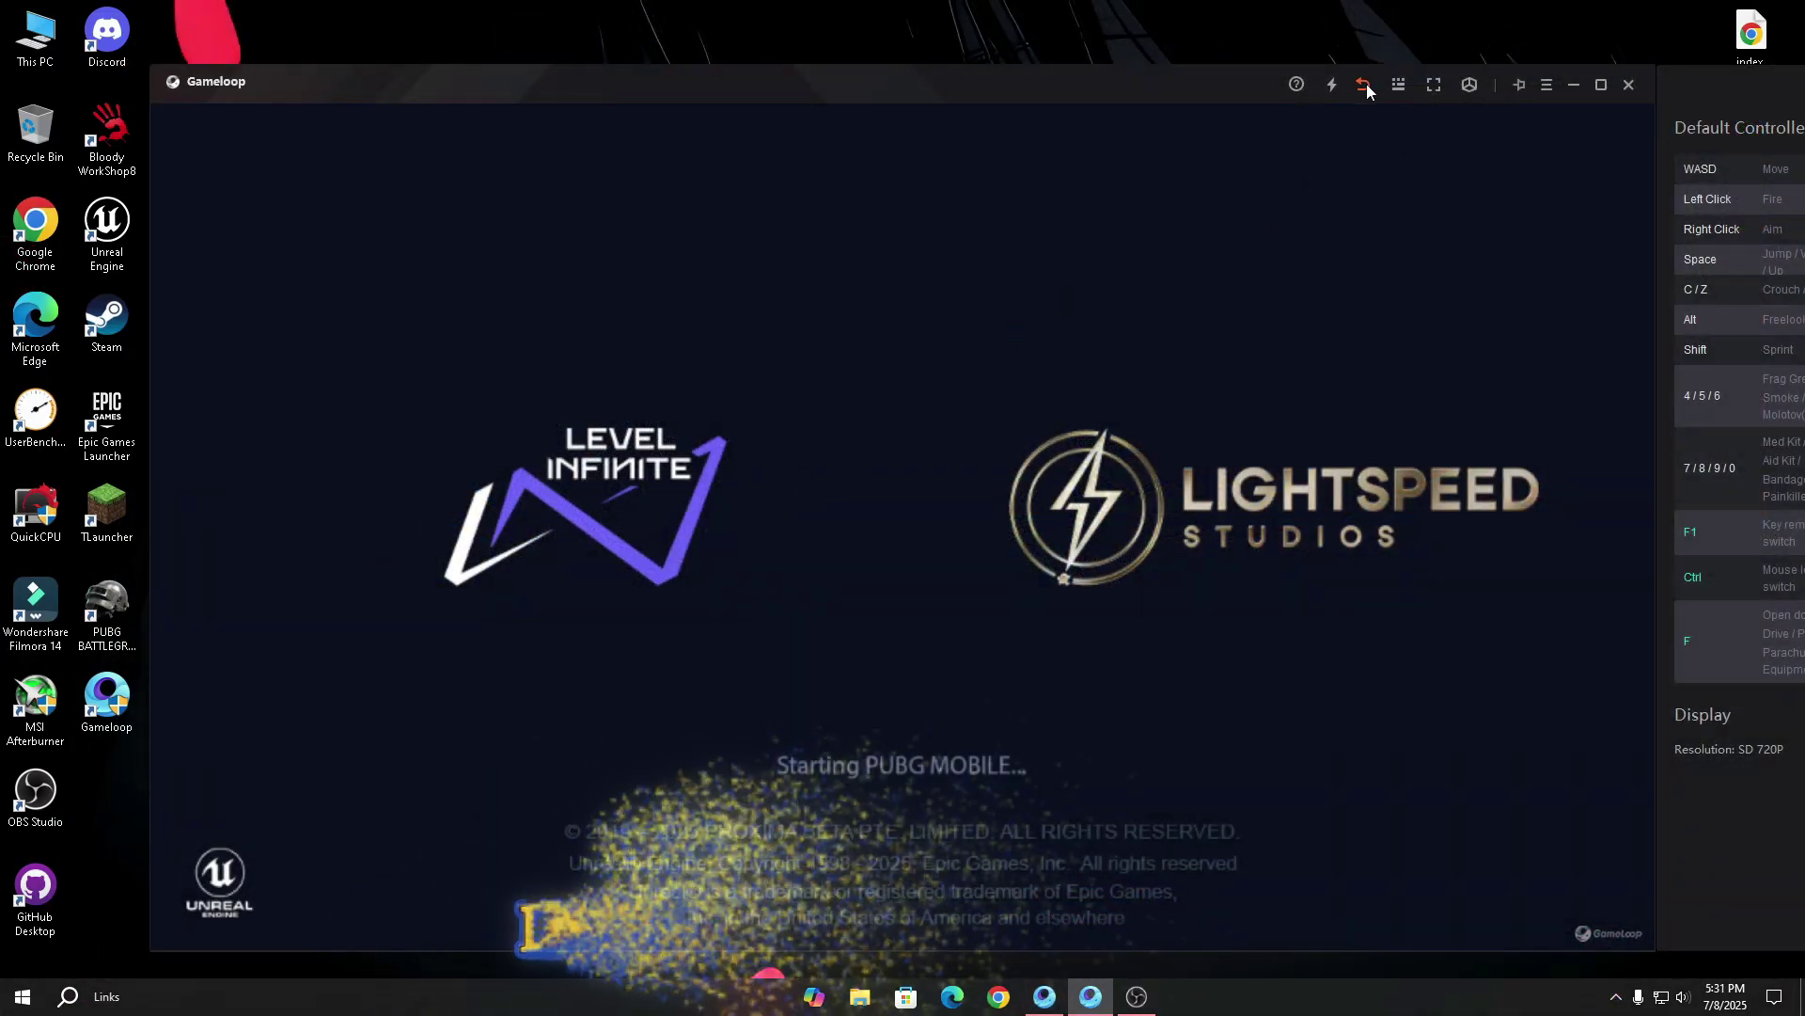
Leave PUBG for the Android Settings app list and disable Google Play Games
click(1367, 82)
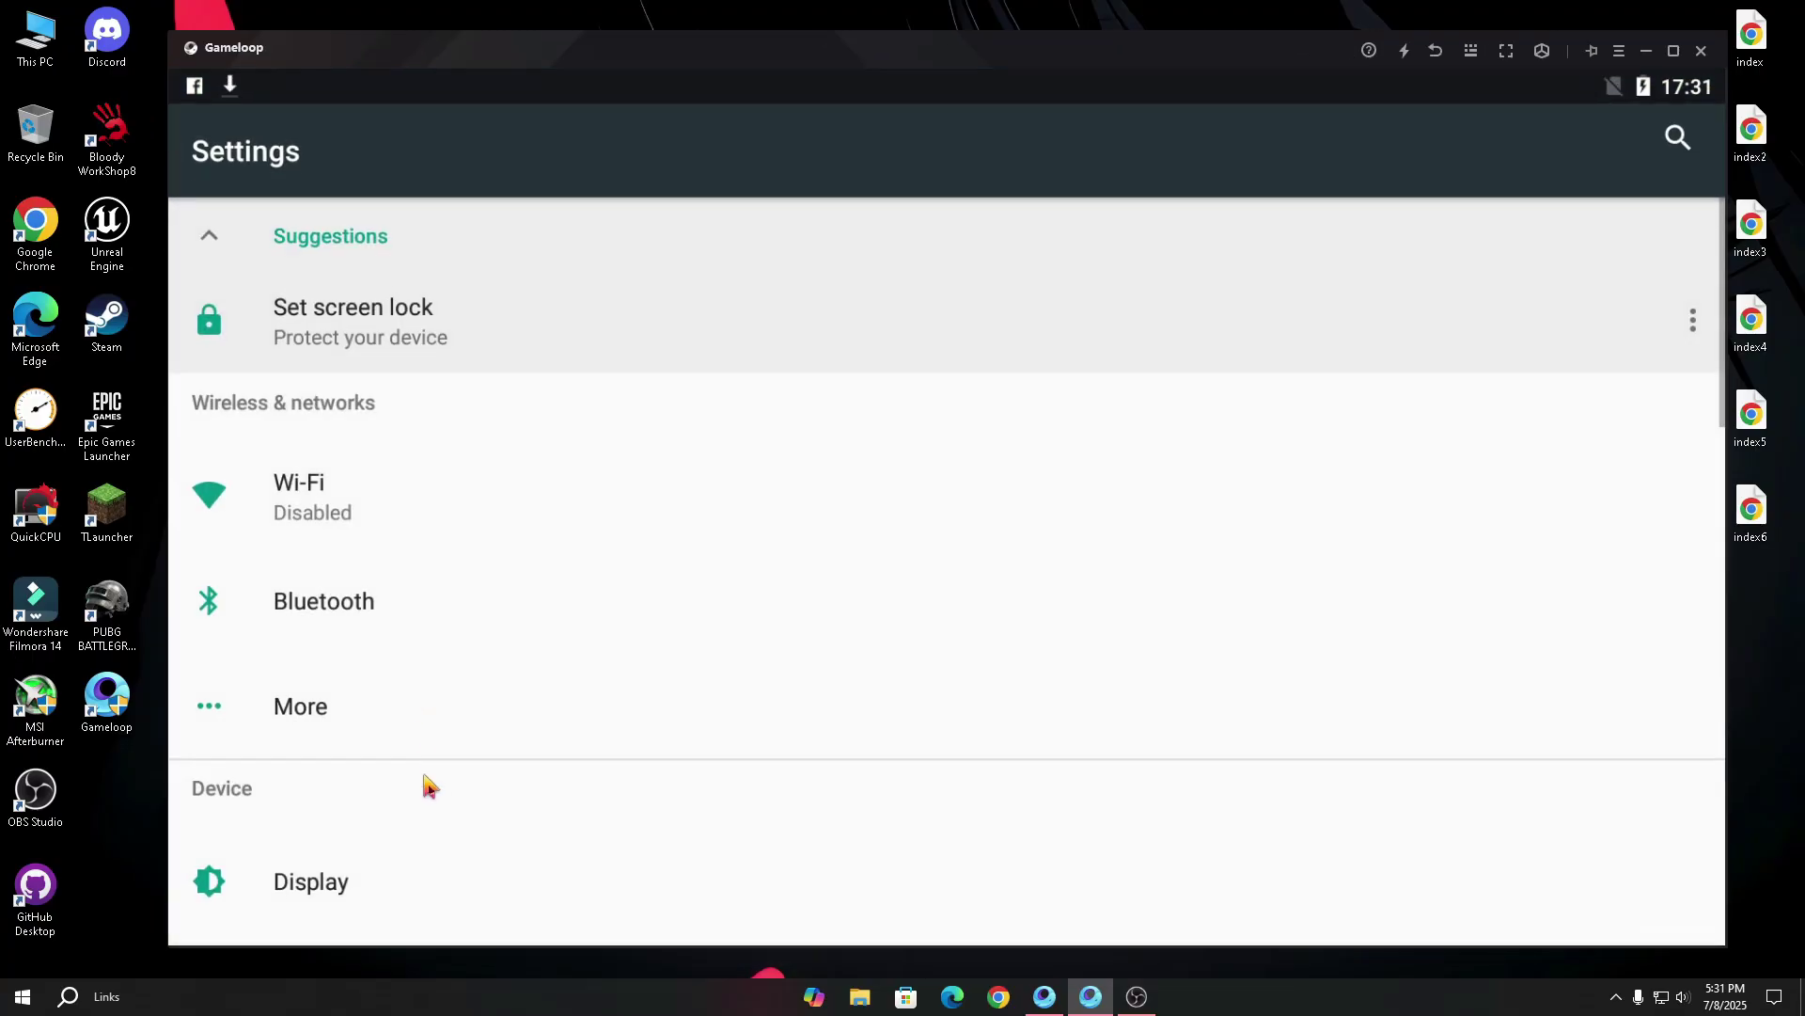
scroll(442, 611, down, 5)
click(369, 647)
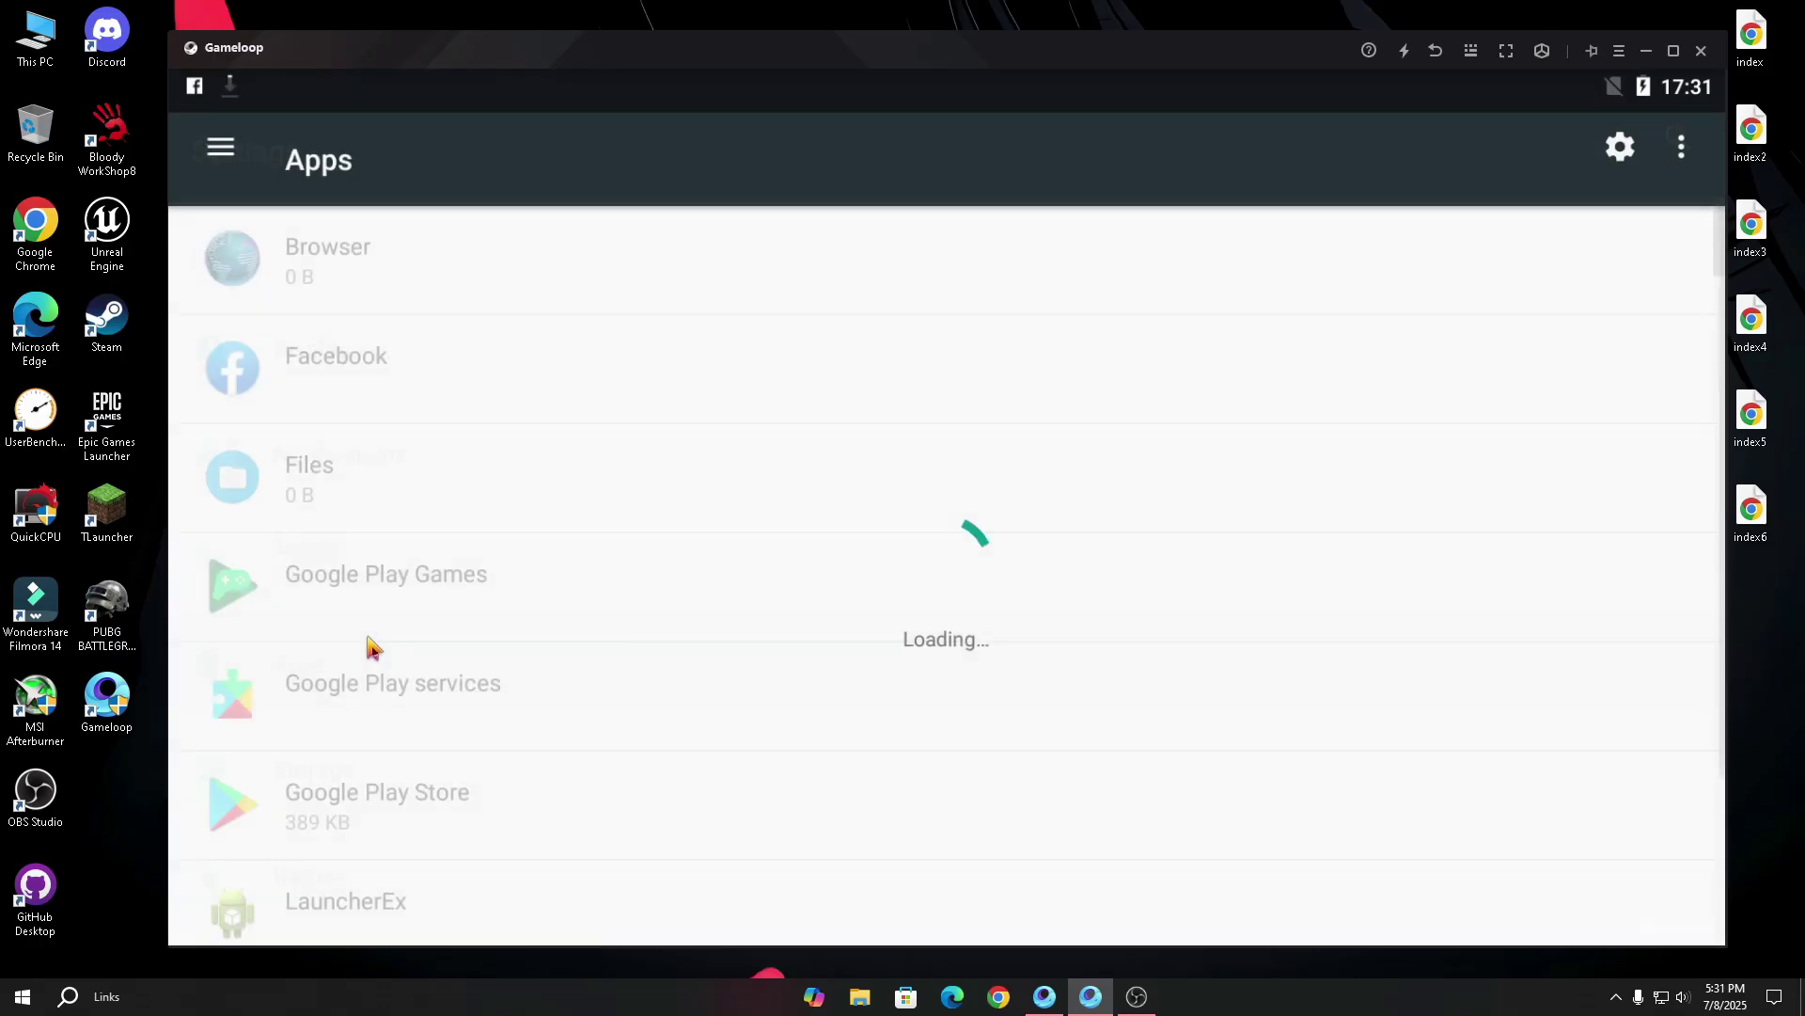
click(593, 564)
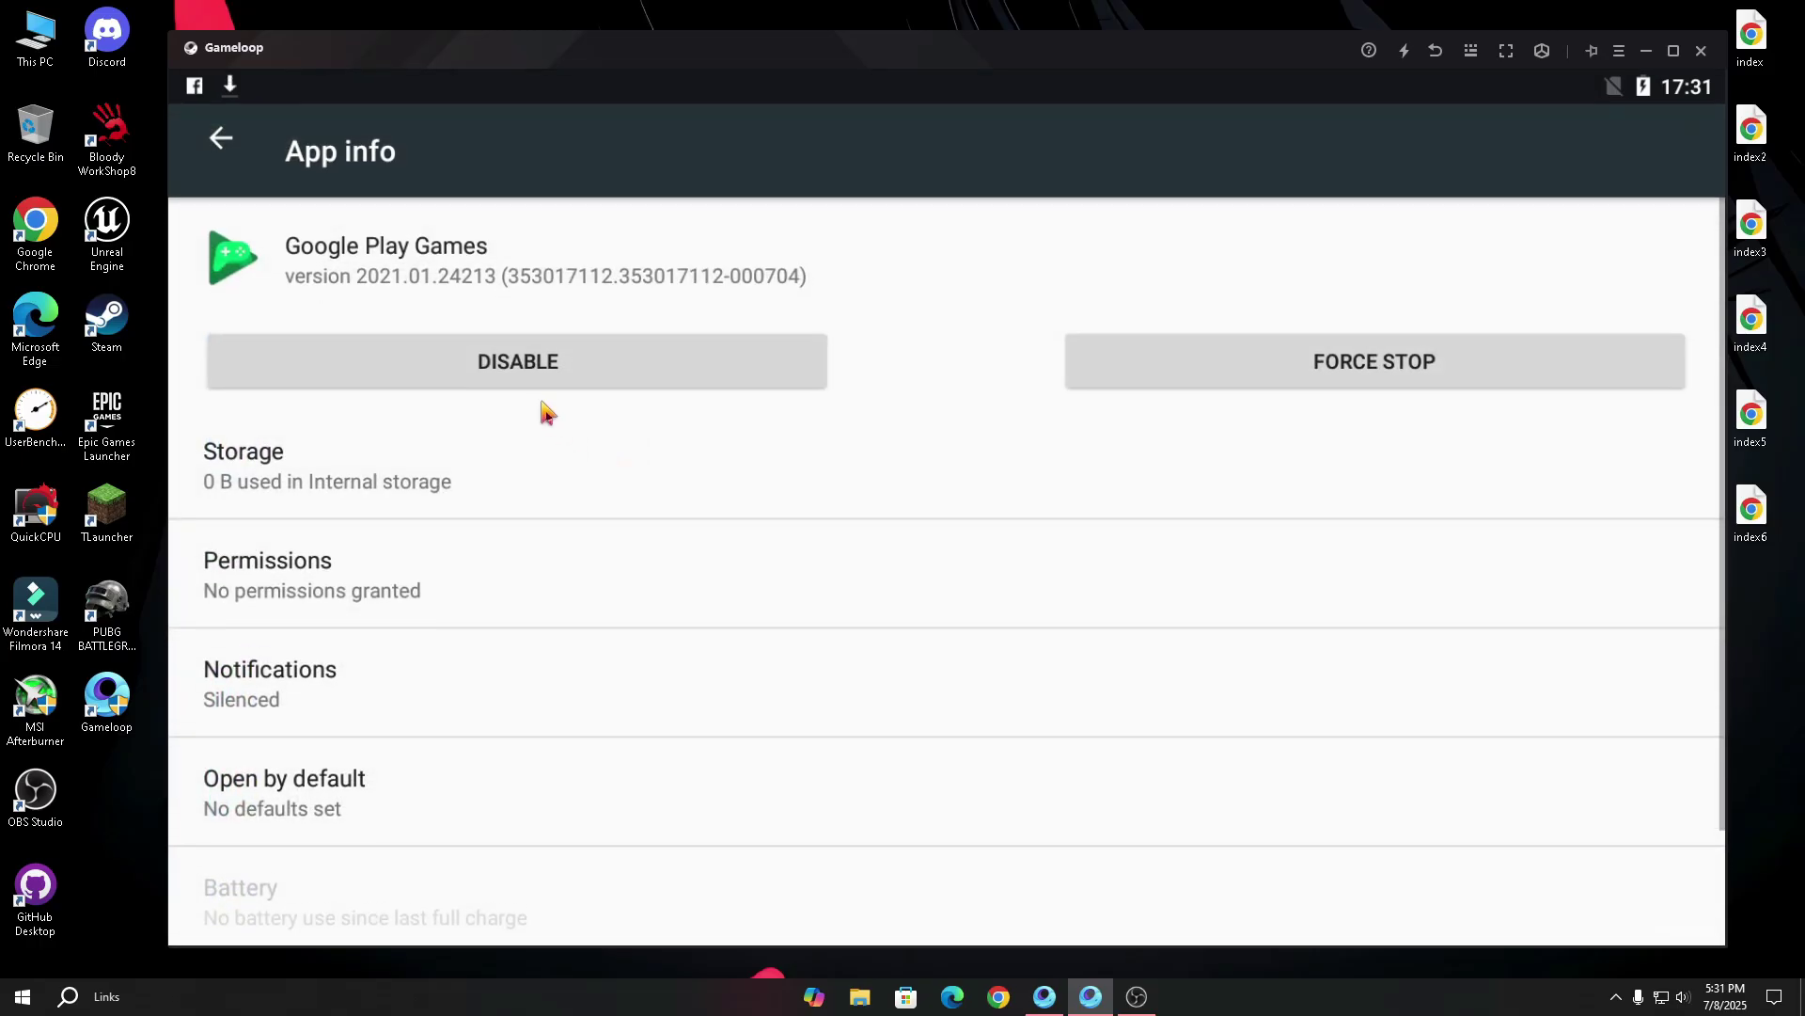
click(513, 376)
click(1326, 560)
click(220, 138)
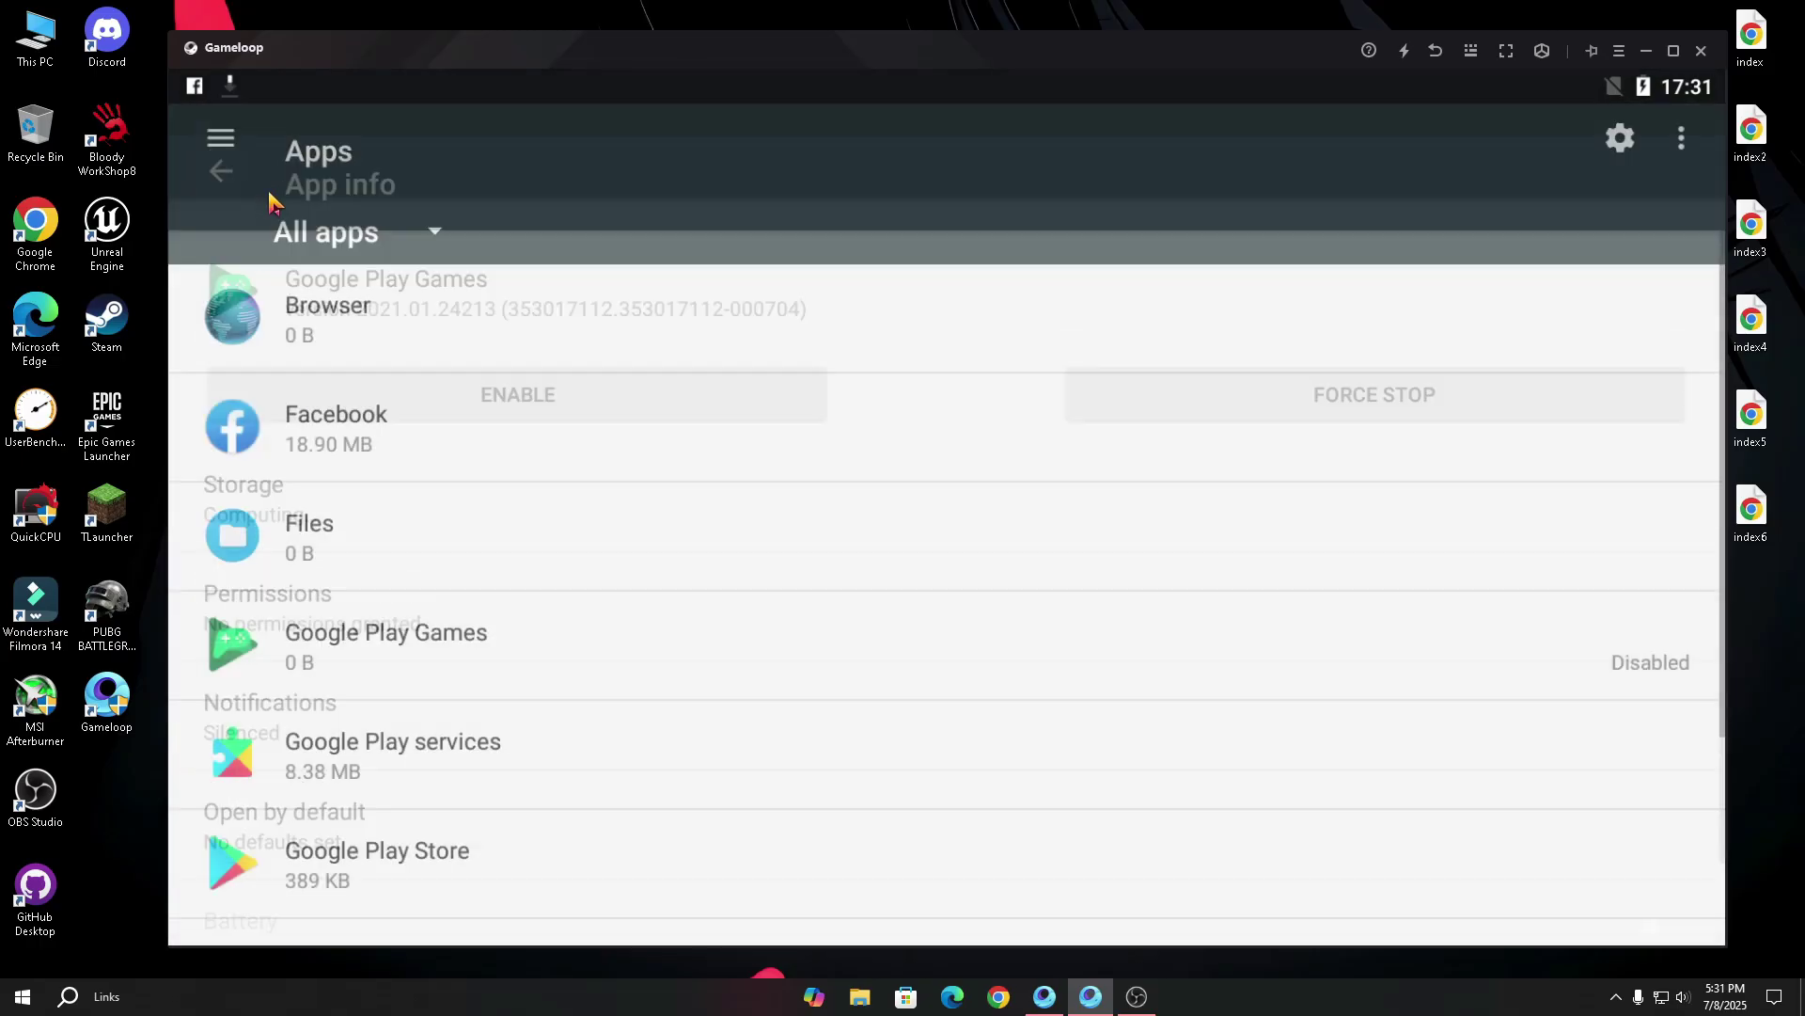
Clear all Google Play services data through Storage > Manage Space
click(379, 724)
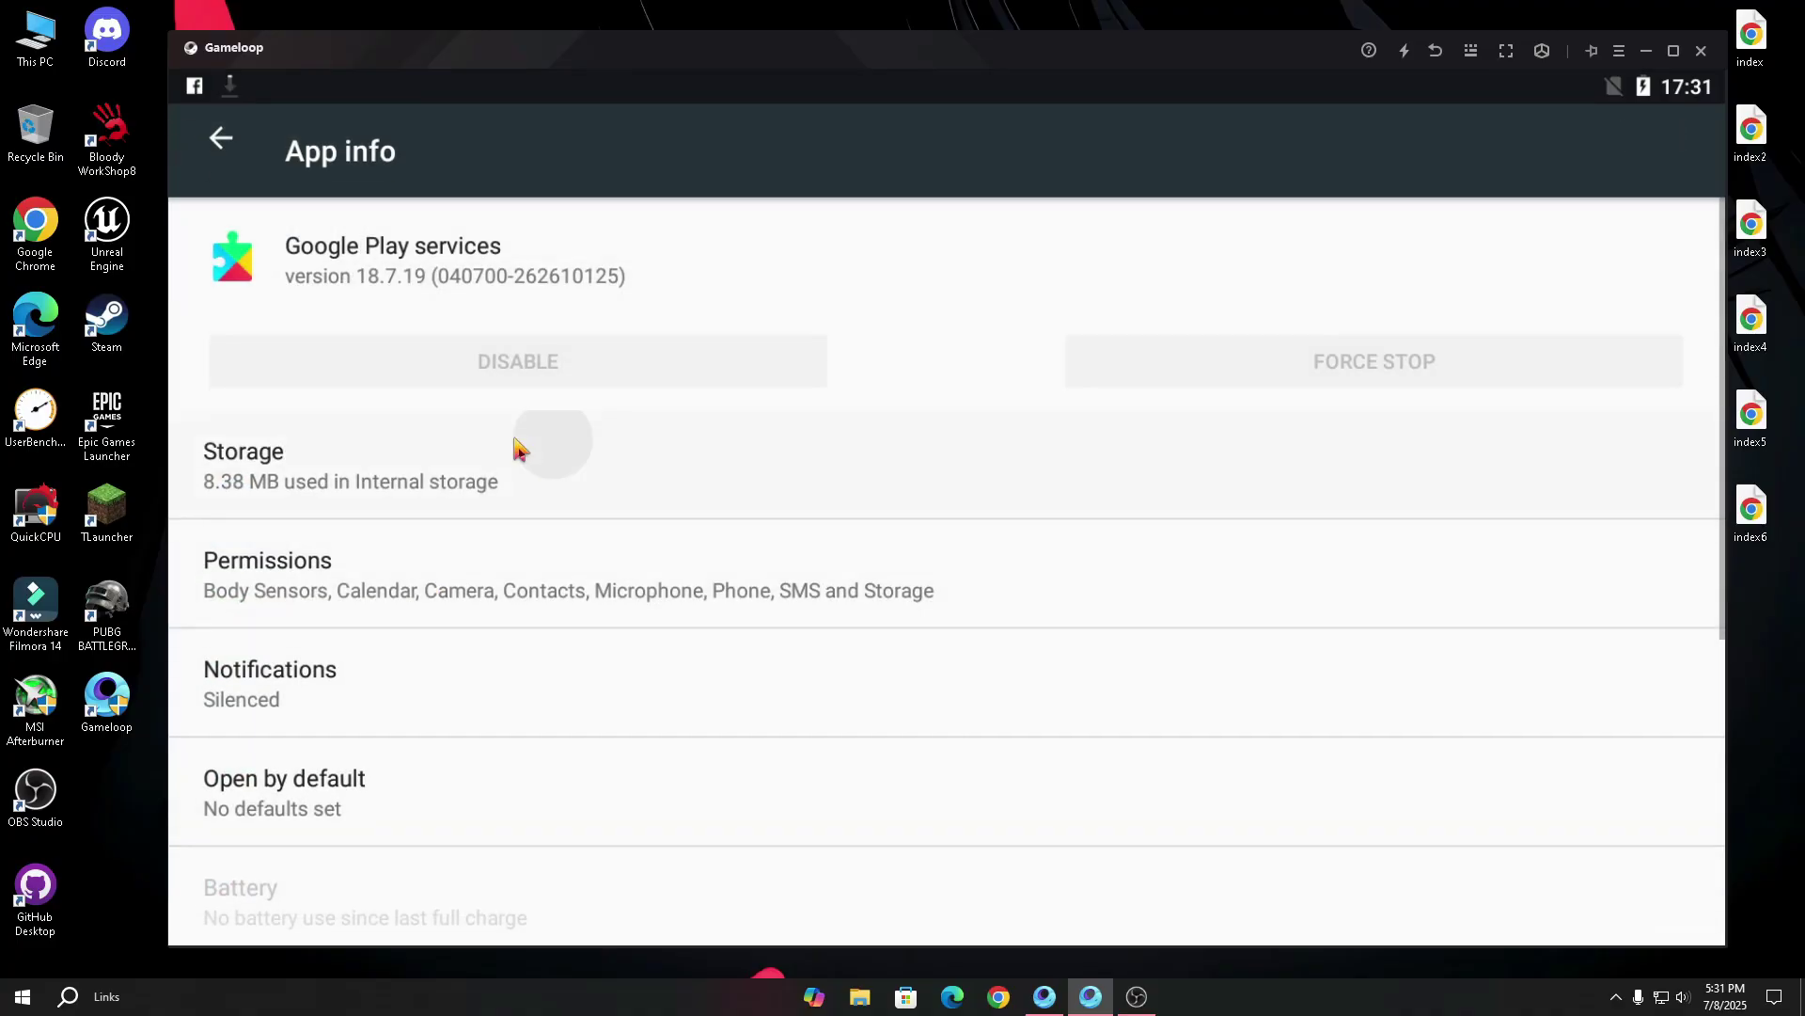
click(516, 451)
click(504, 495)
click(1552, 697)
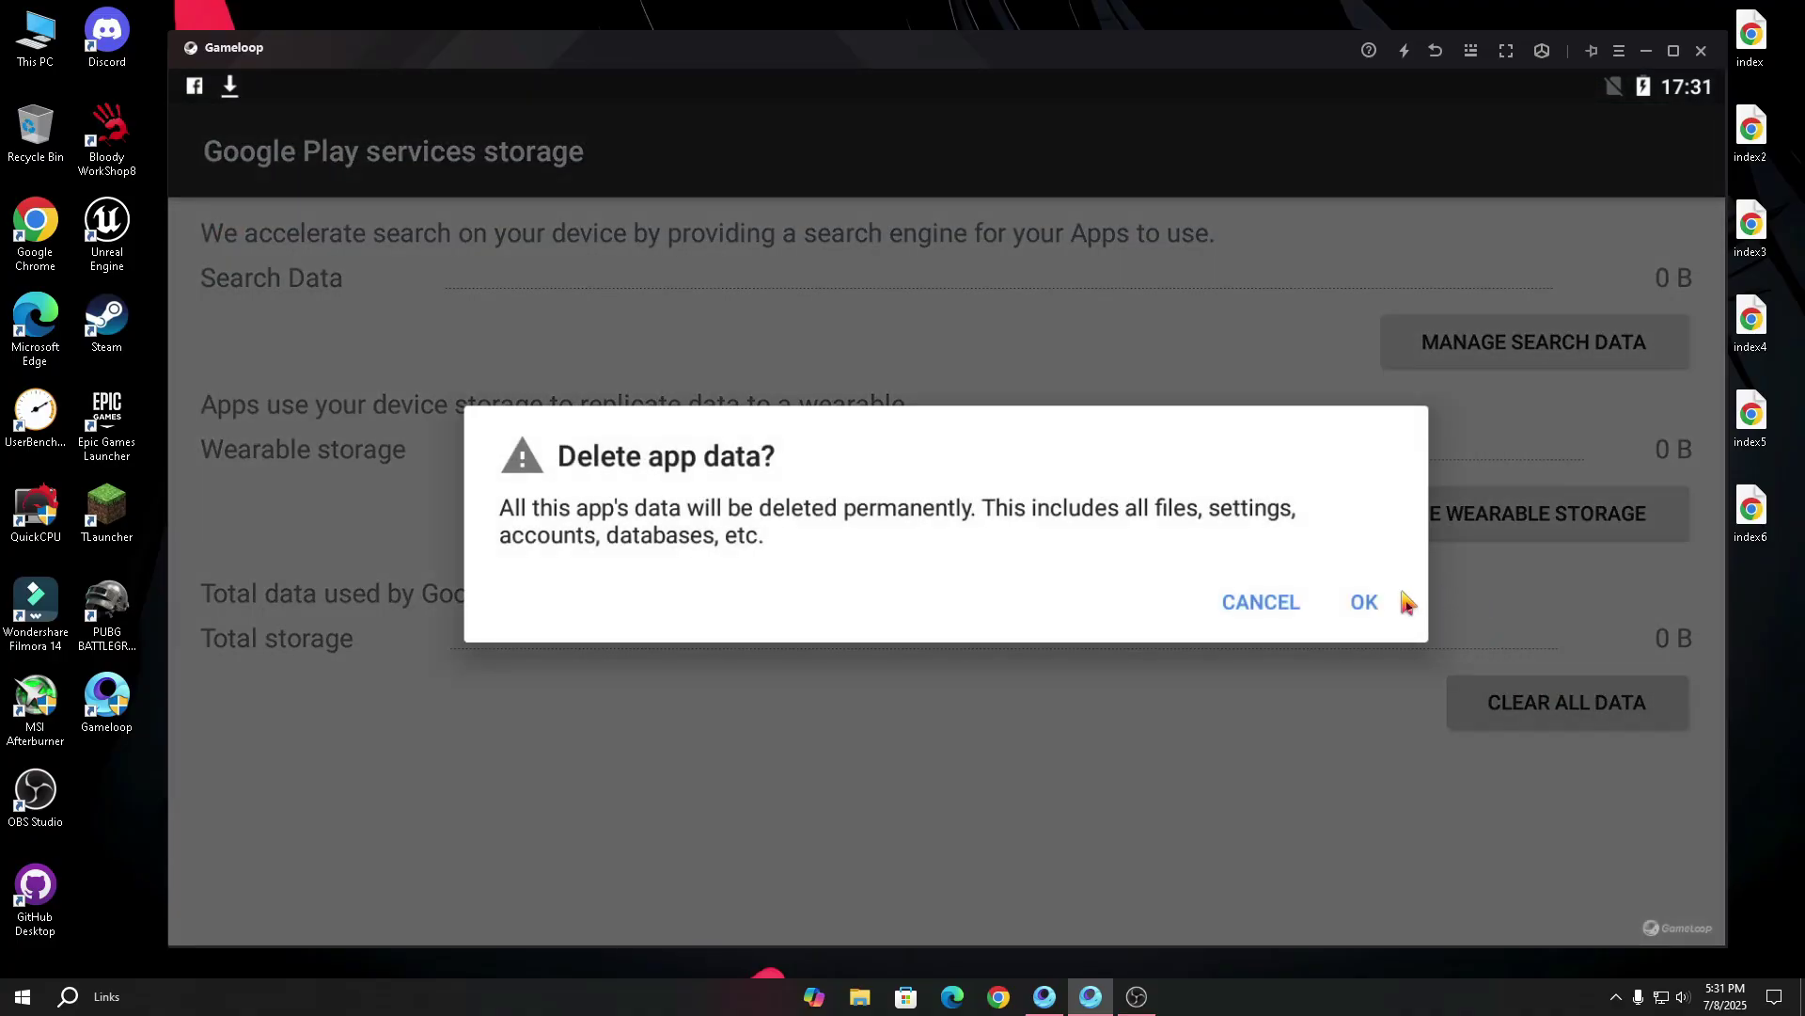
click(1365, 604)
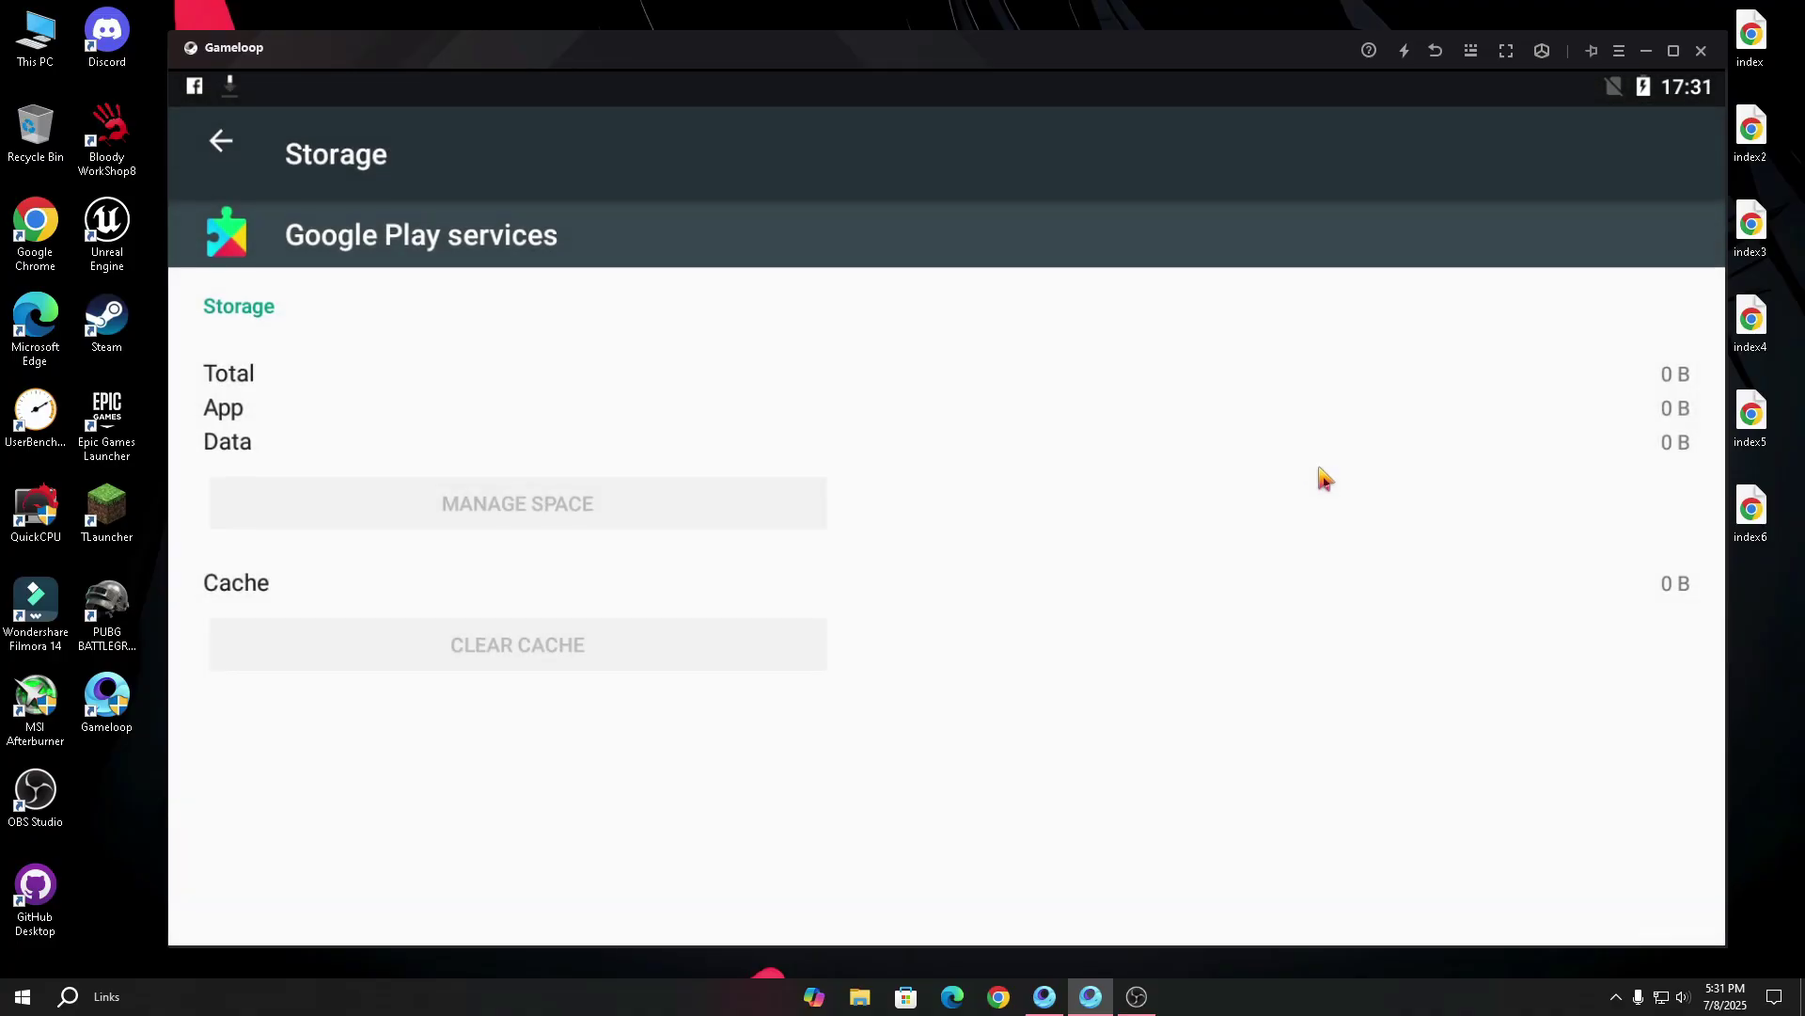
click(229, 158)
click(231, 158)
Disable the Google Play Store app
click(385, 867)
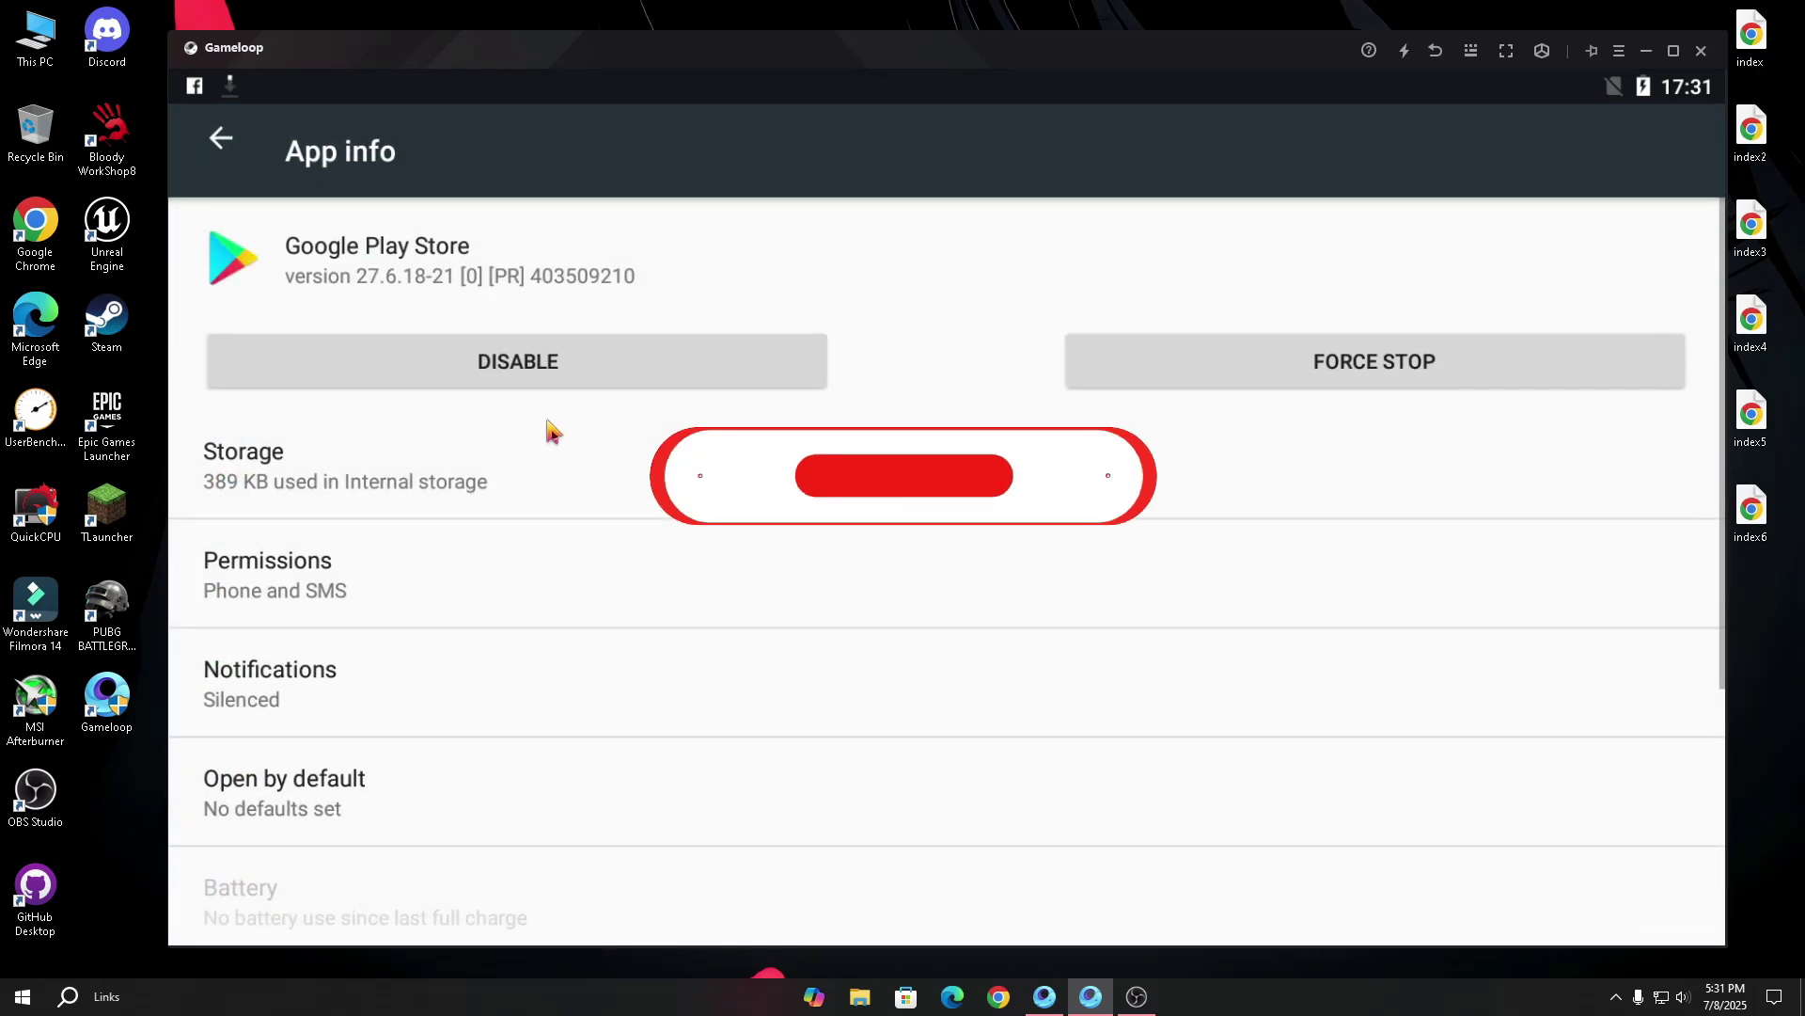
click(518, 361)
click(1329, 556)
click(229, 158)
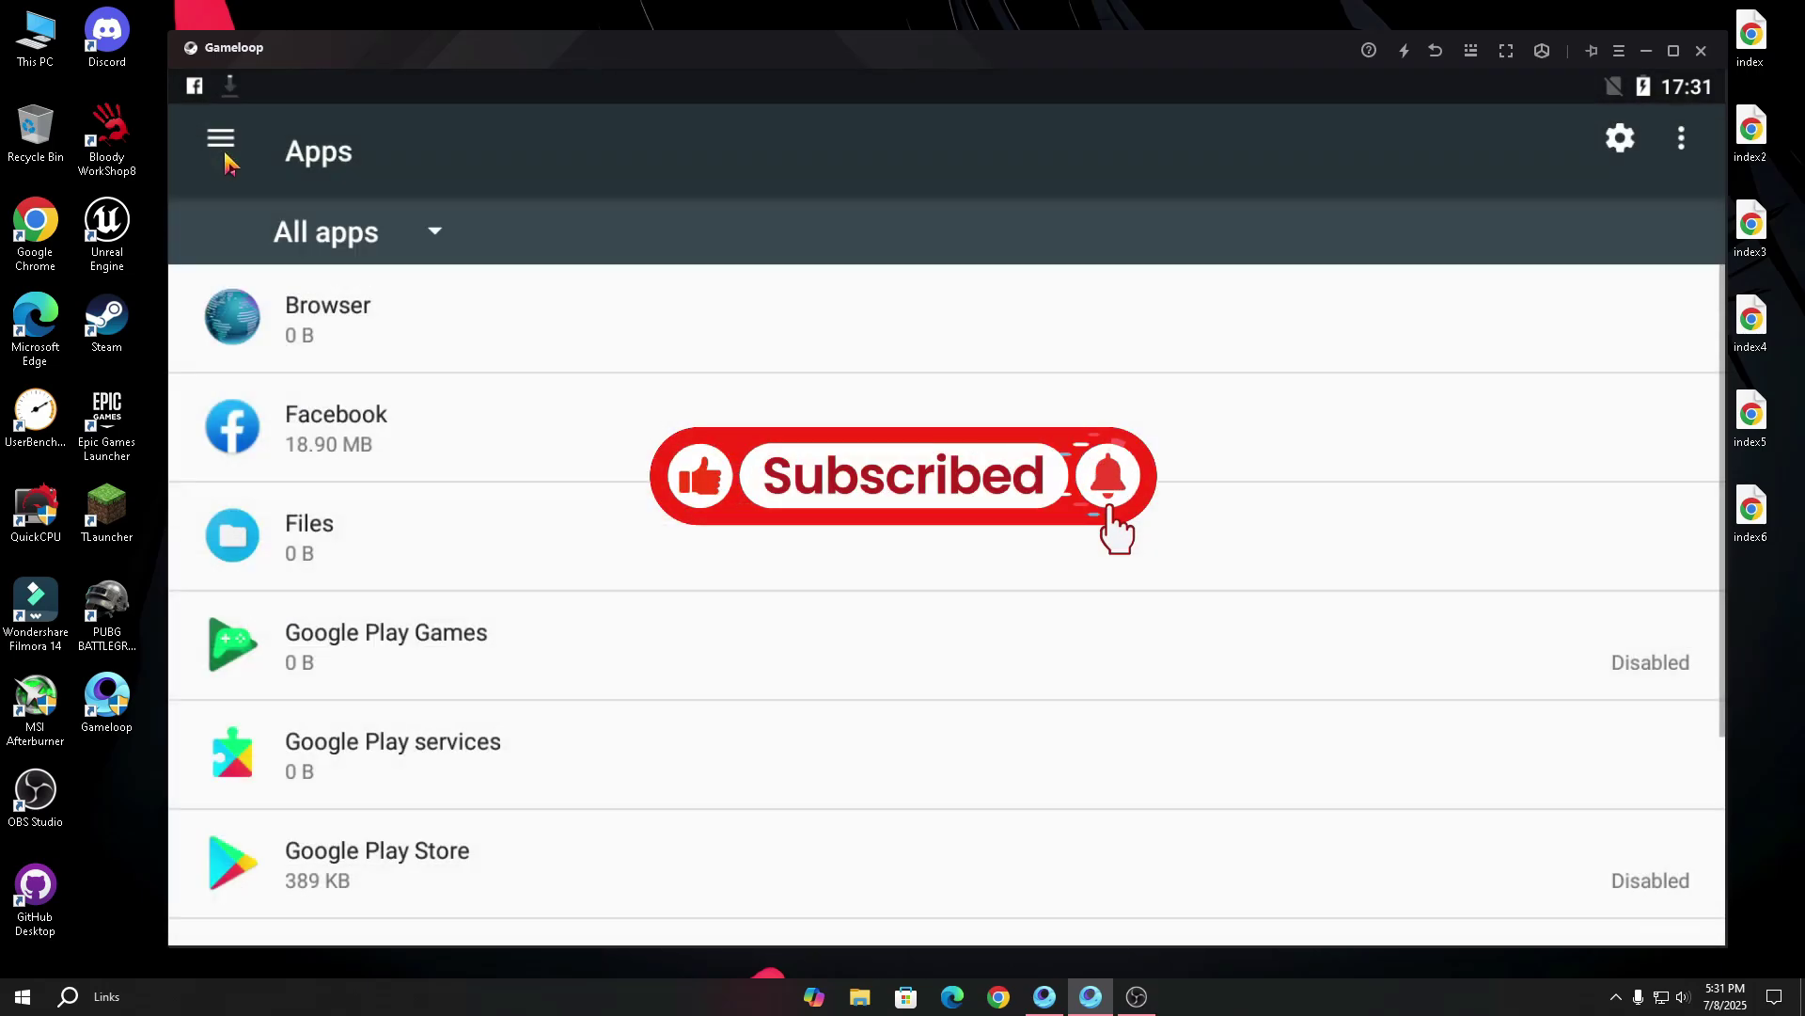
Disable the Facebook and Browser apps
scroll(430, 576, down, 3)
scroll(516, 584, up, 3)
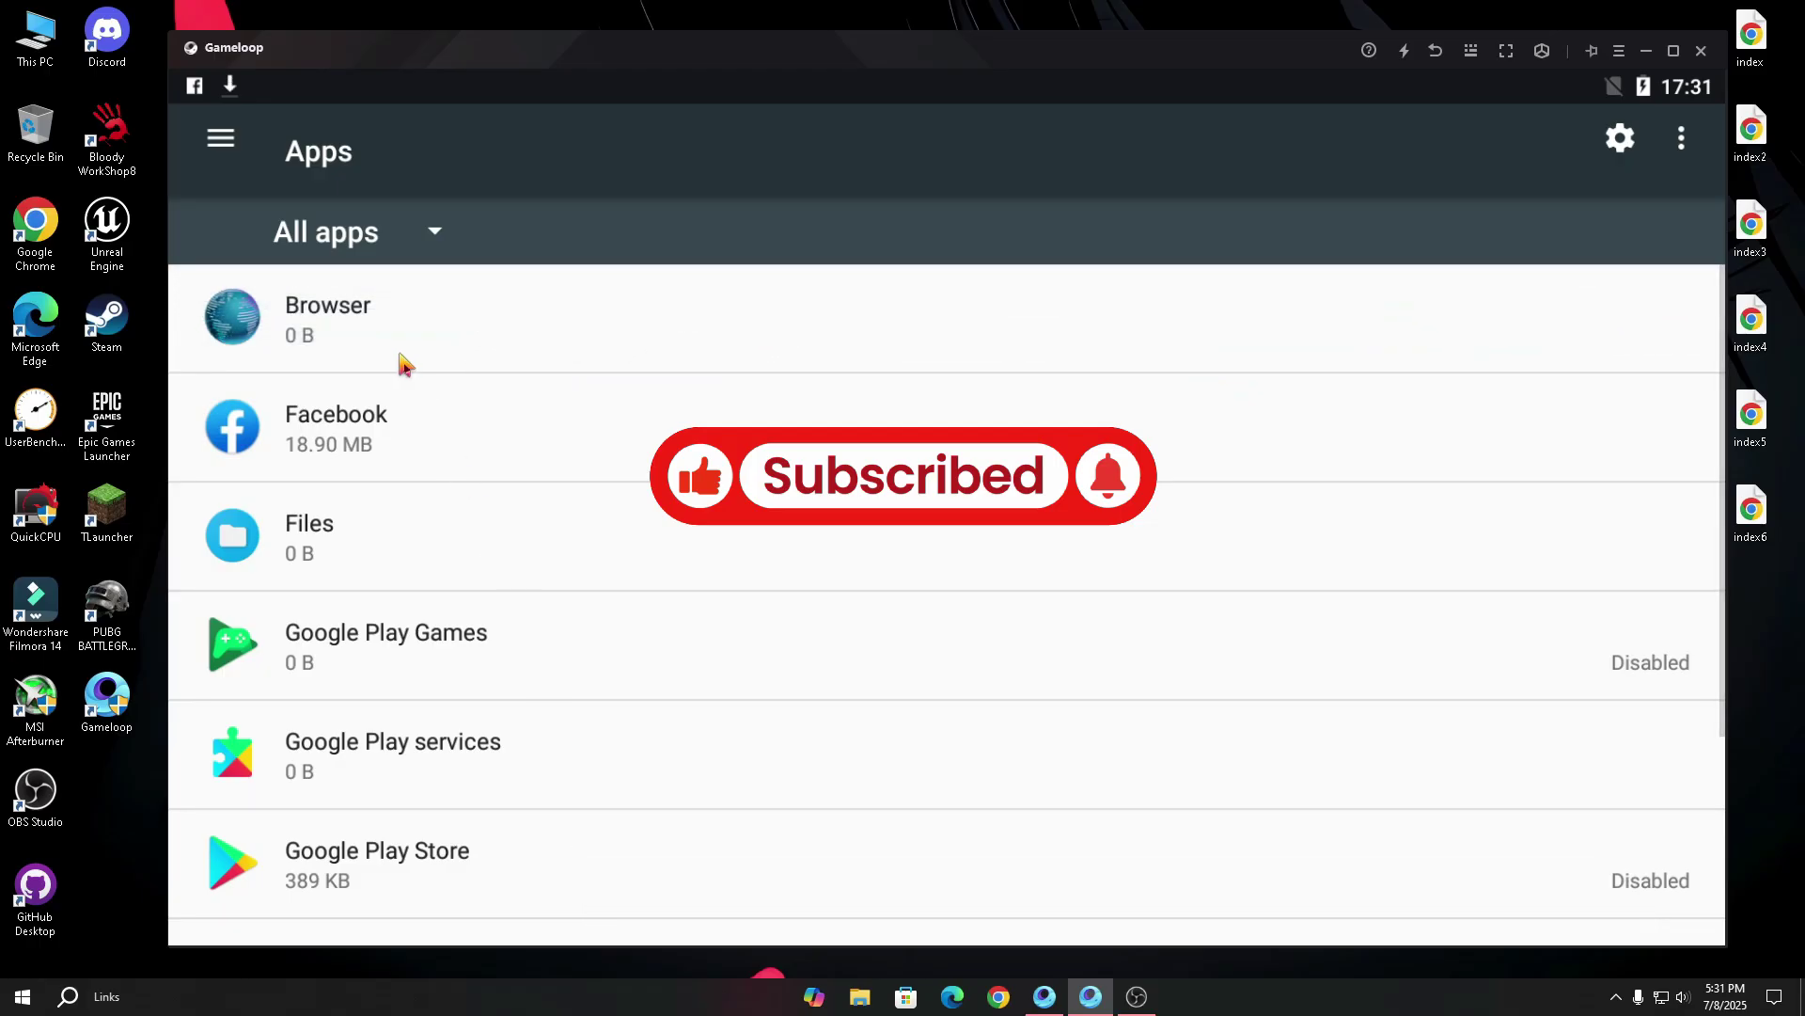
click(546, 432)
click(624, 380)
click(1317, 560)
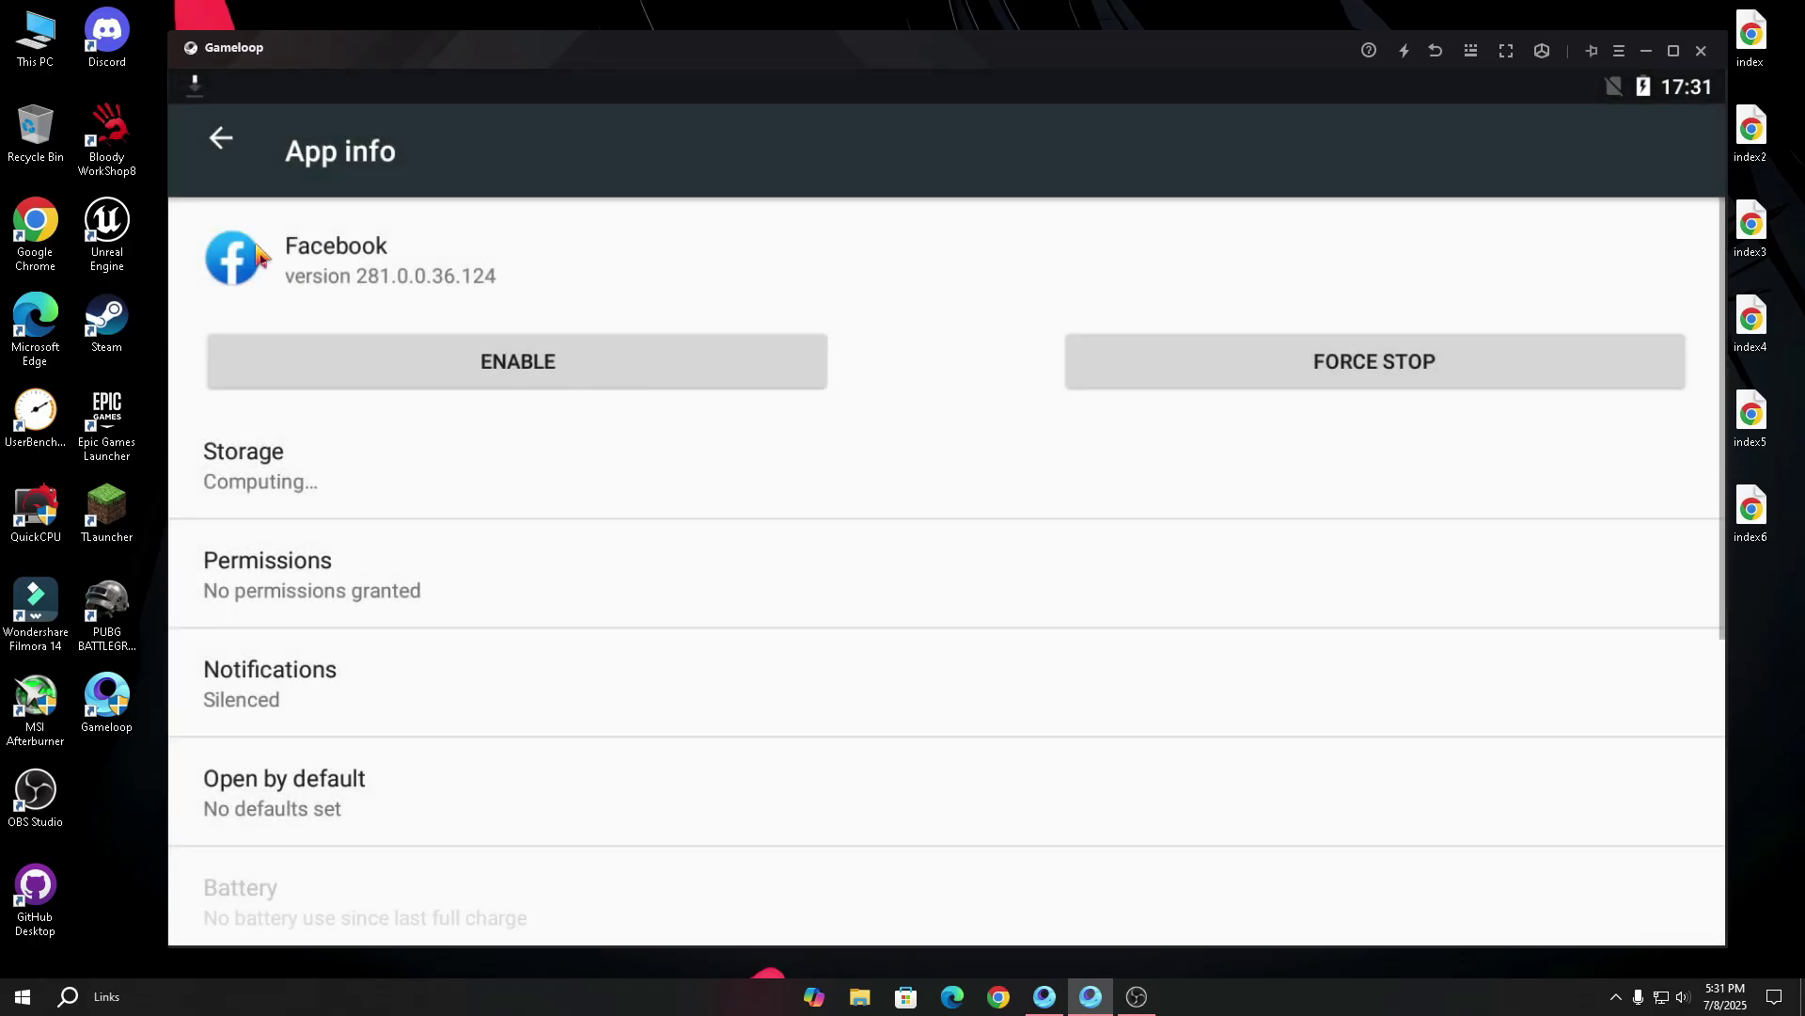
click(222, 166)
click(323, 311)
click(624, 381)
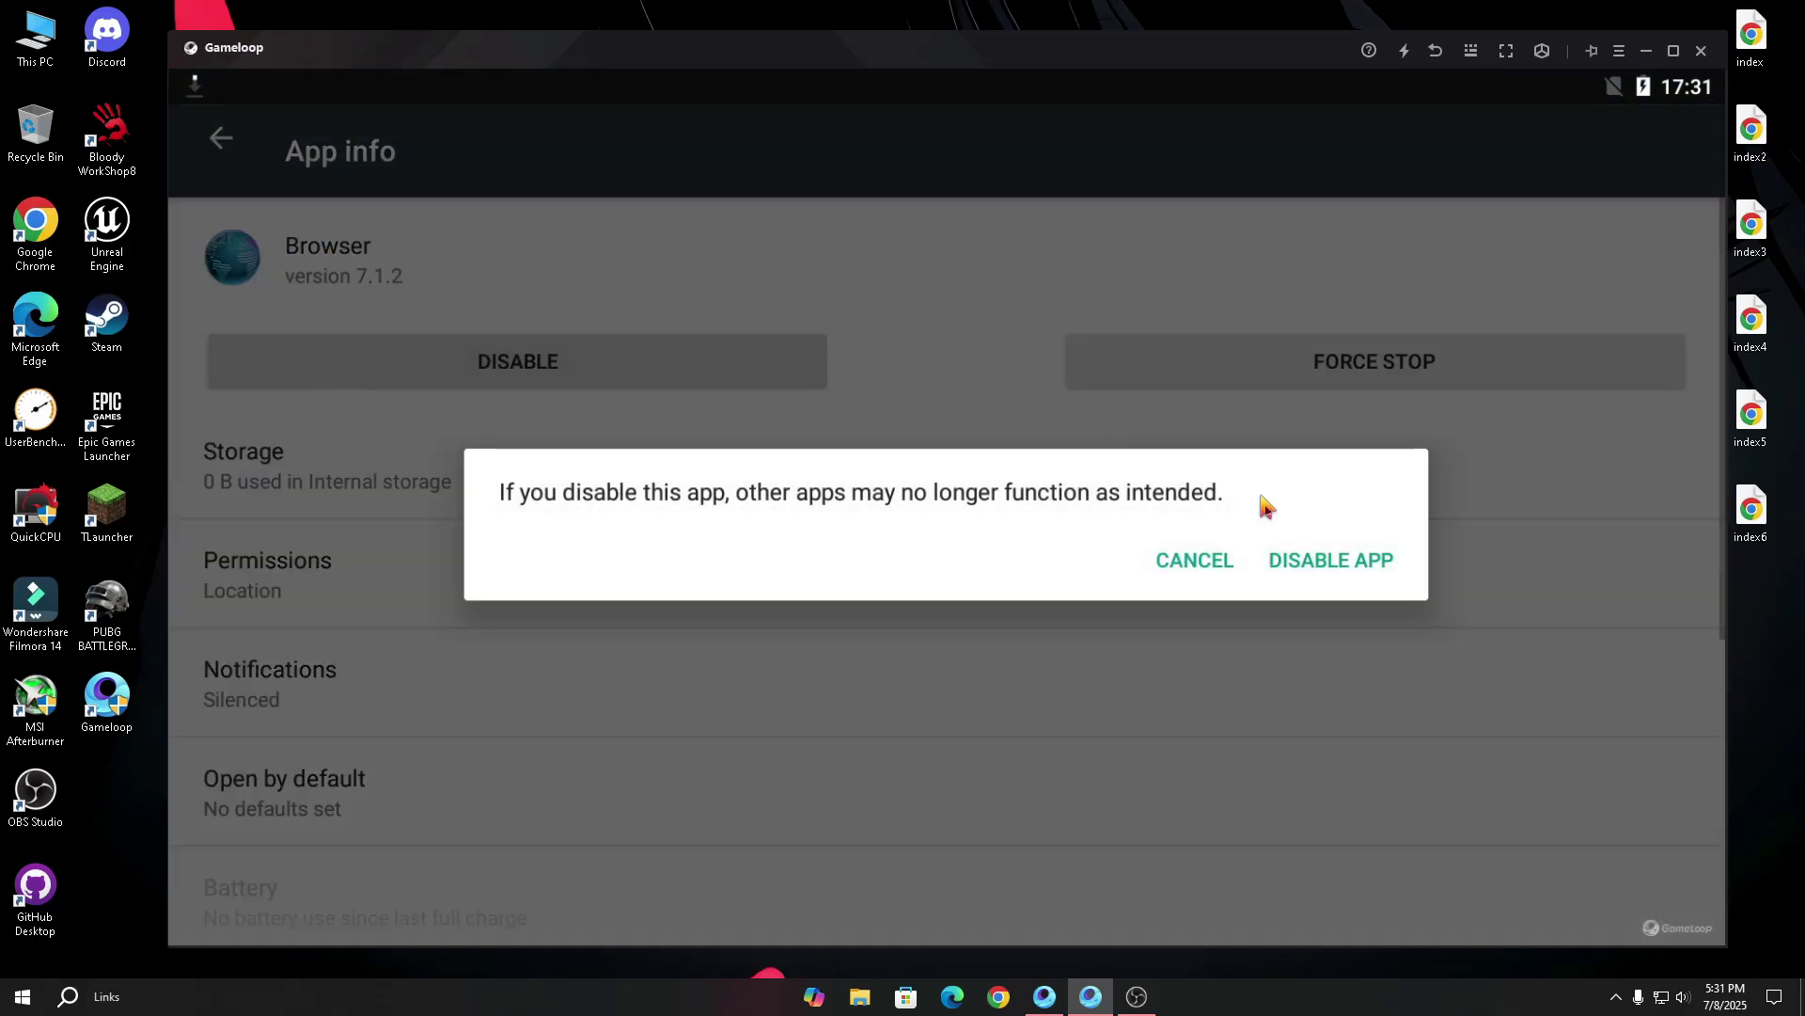
click(1271, 541)
click(222, 164)
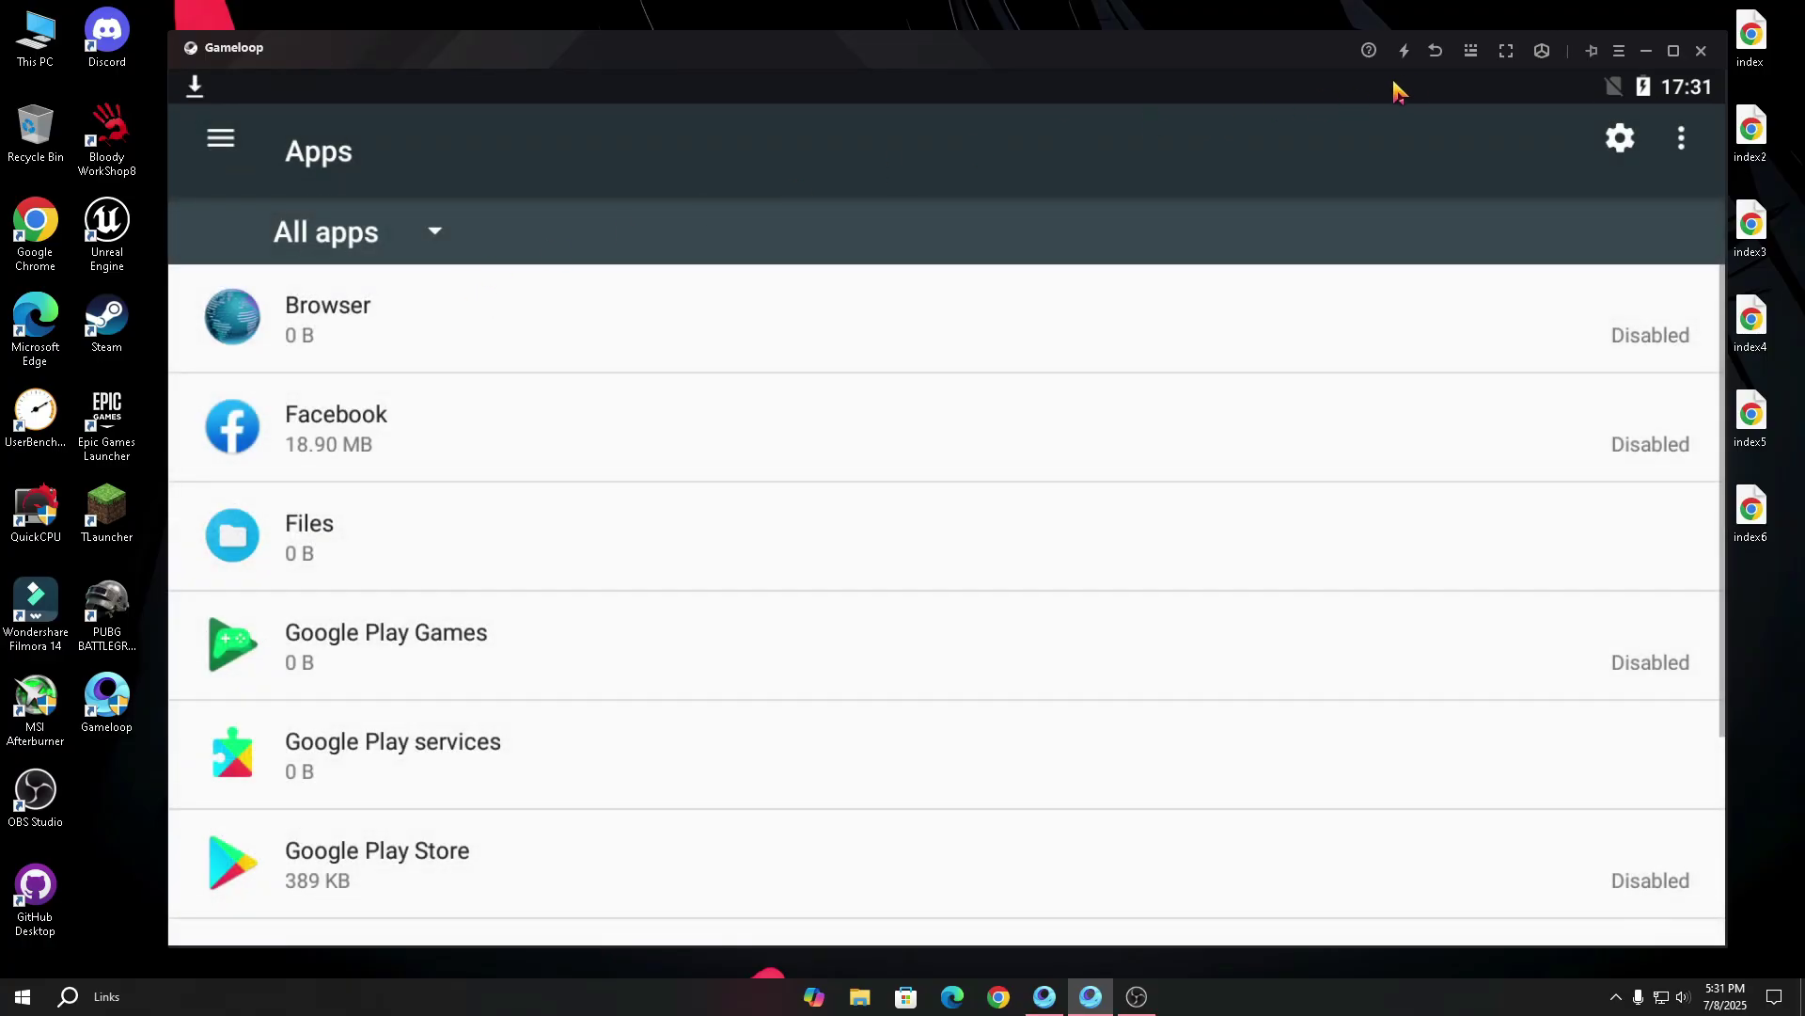
Open Developer options from the main Android Settings list
click(1433, 55)
scroll(753, 623, down, 10)
click(423, 894)
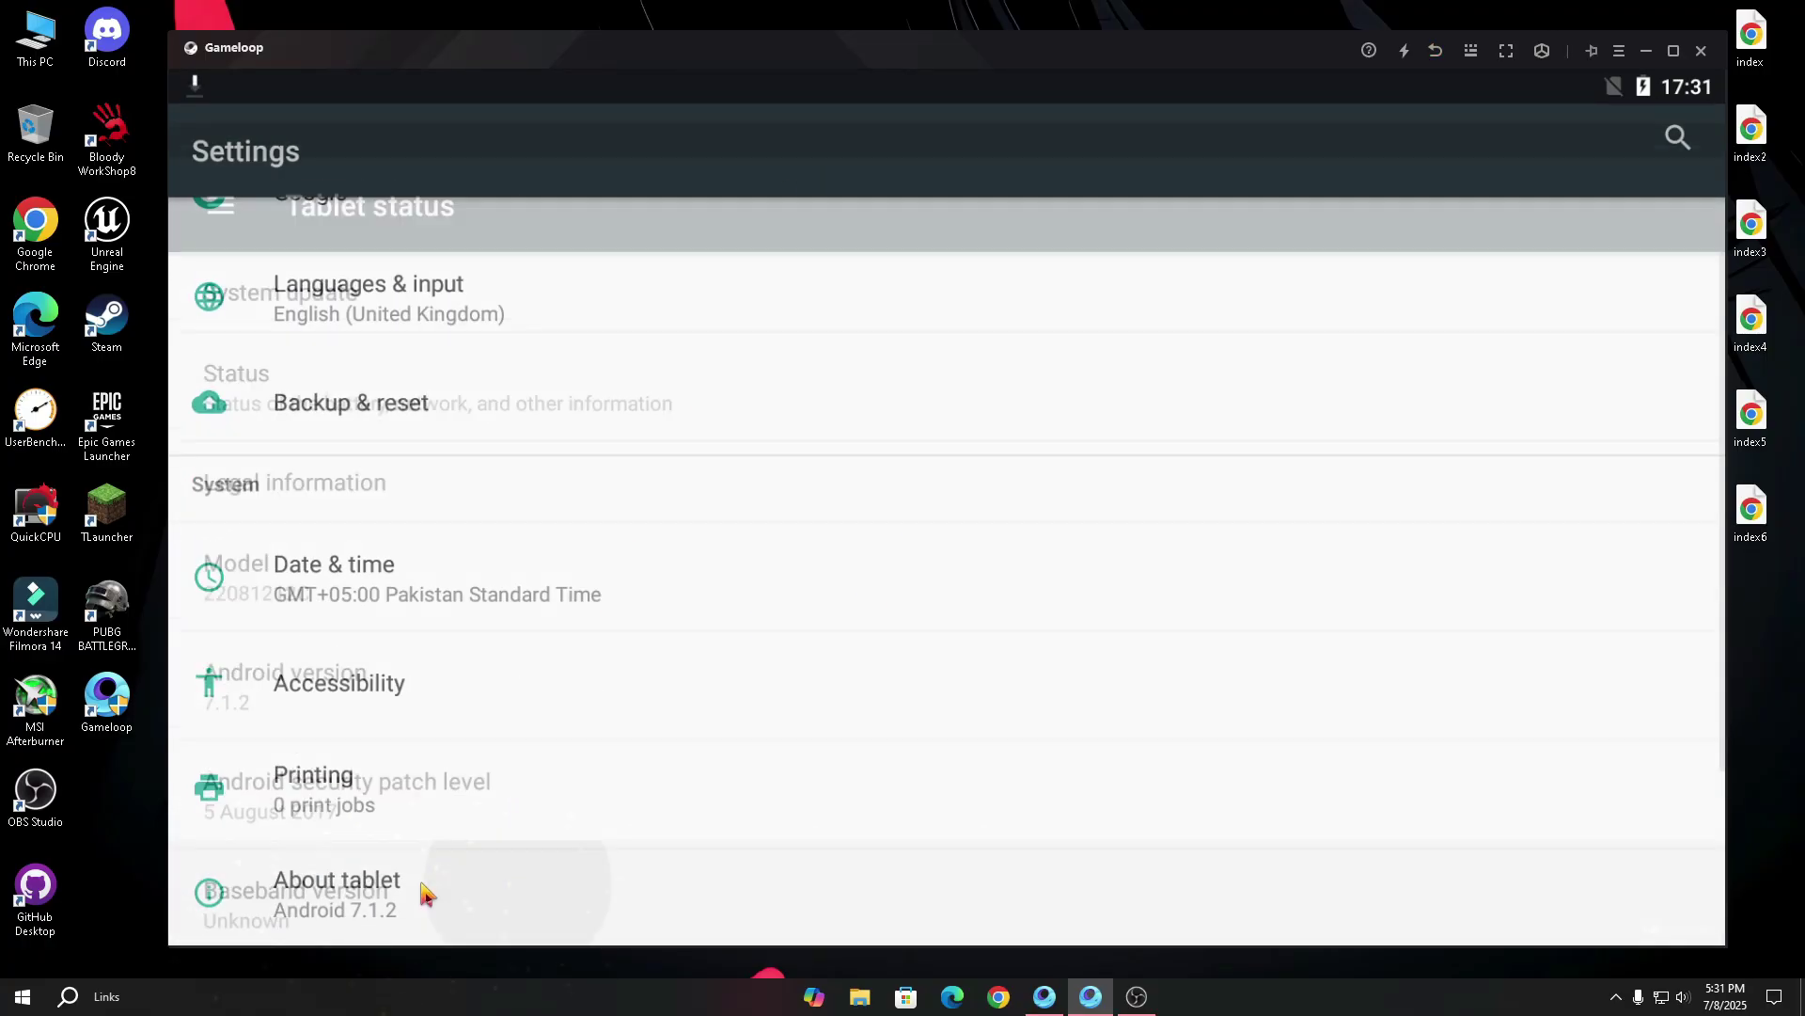
scroll(451, 538, down, 5)
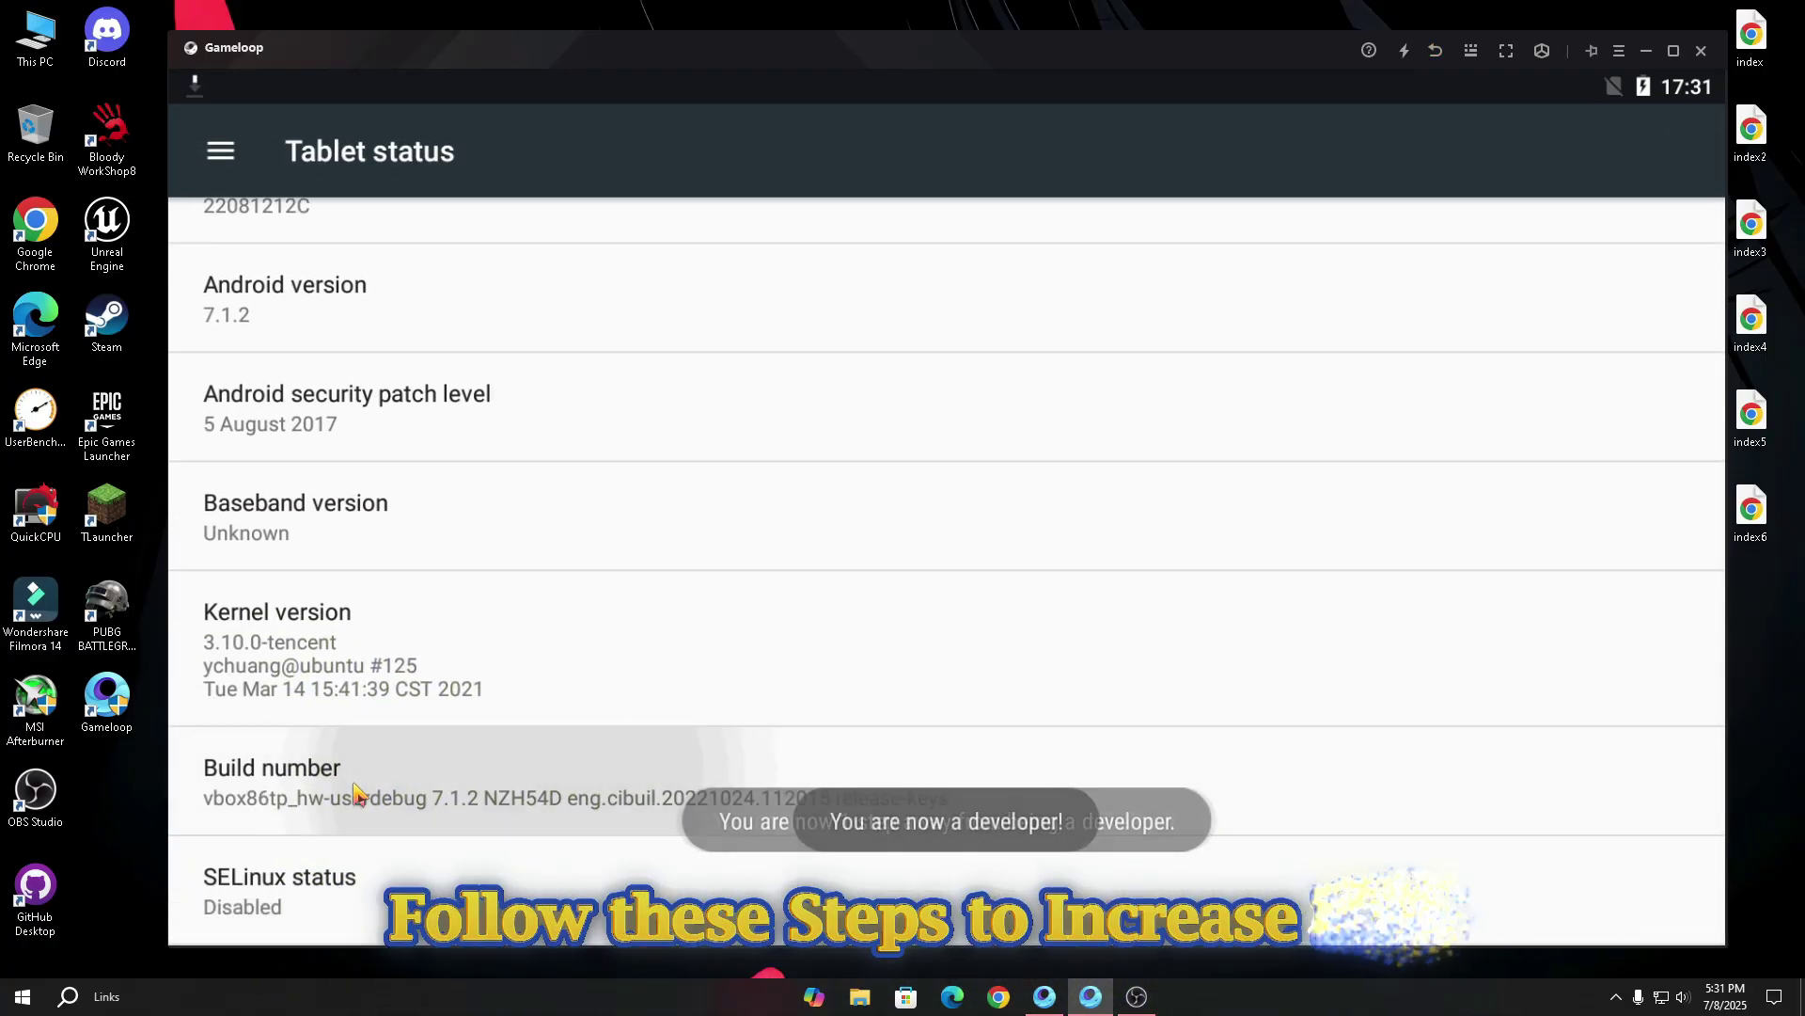
click(1436, 54)
scroll(564, 734, down, 2)
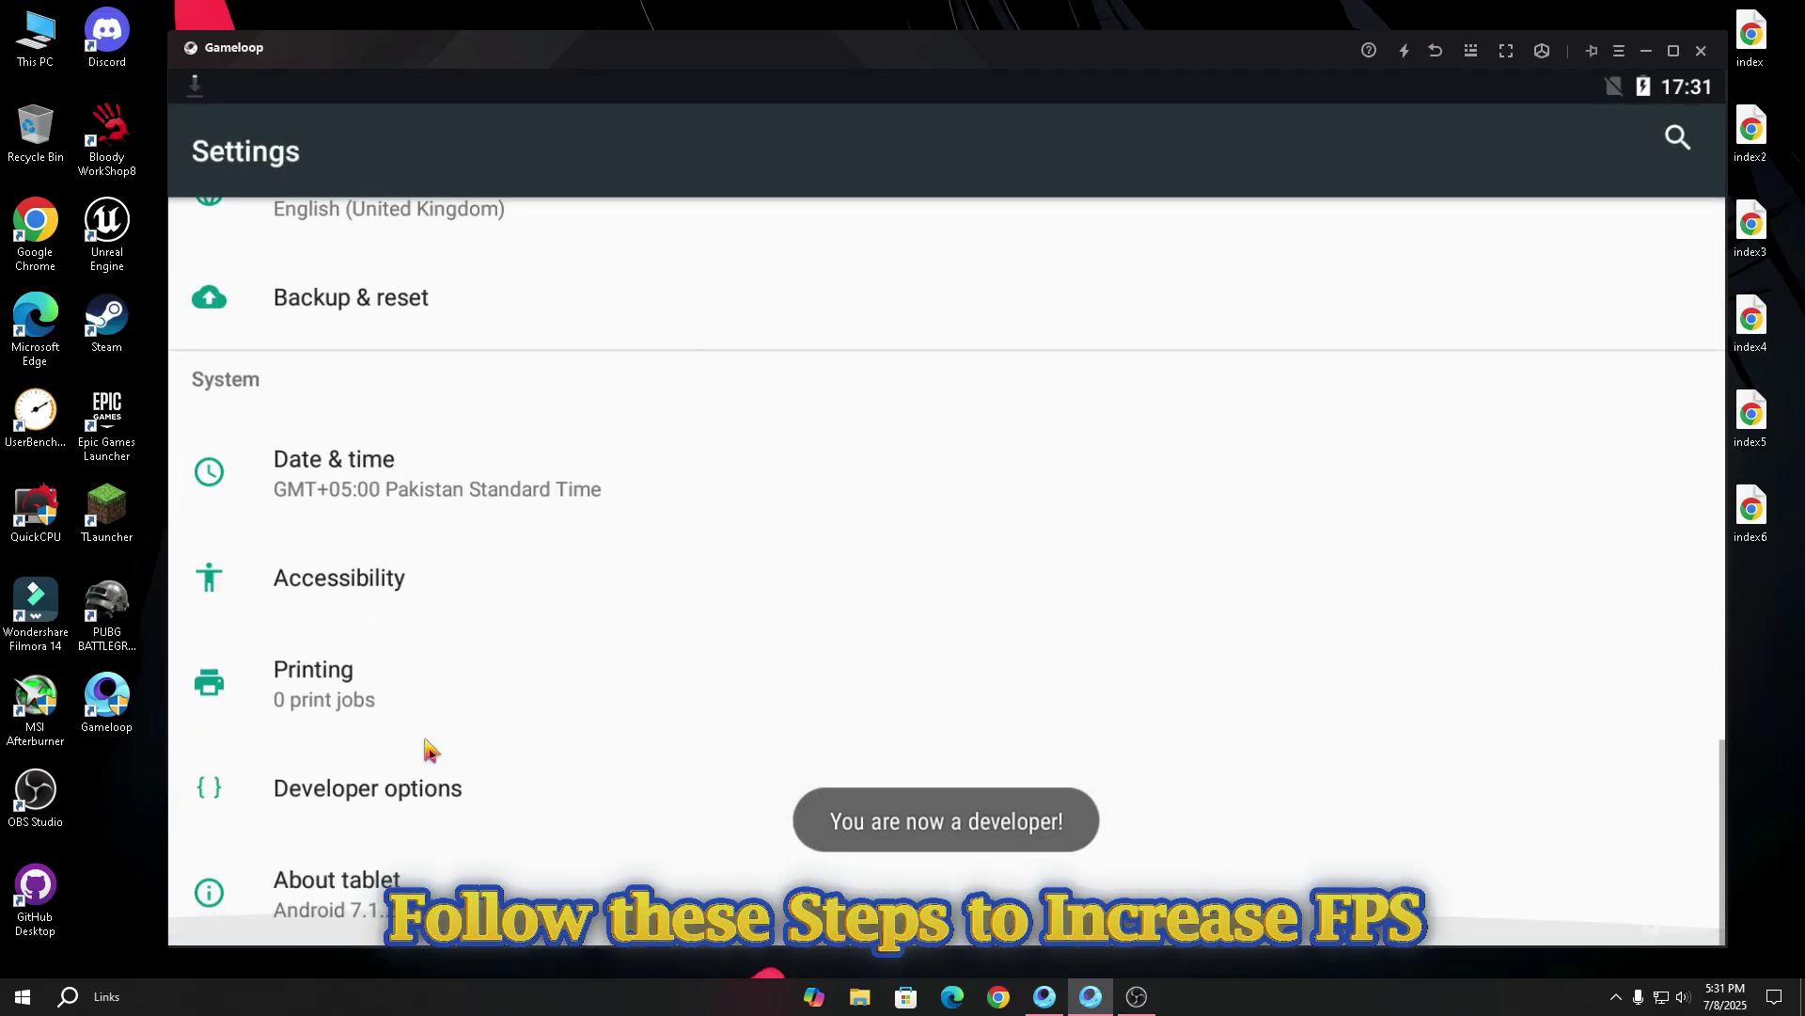
click(338, 809)
scroll(451, 717, down, 10)
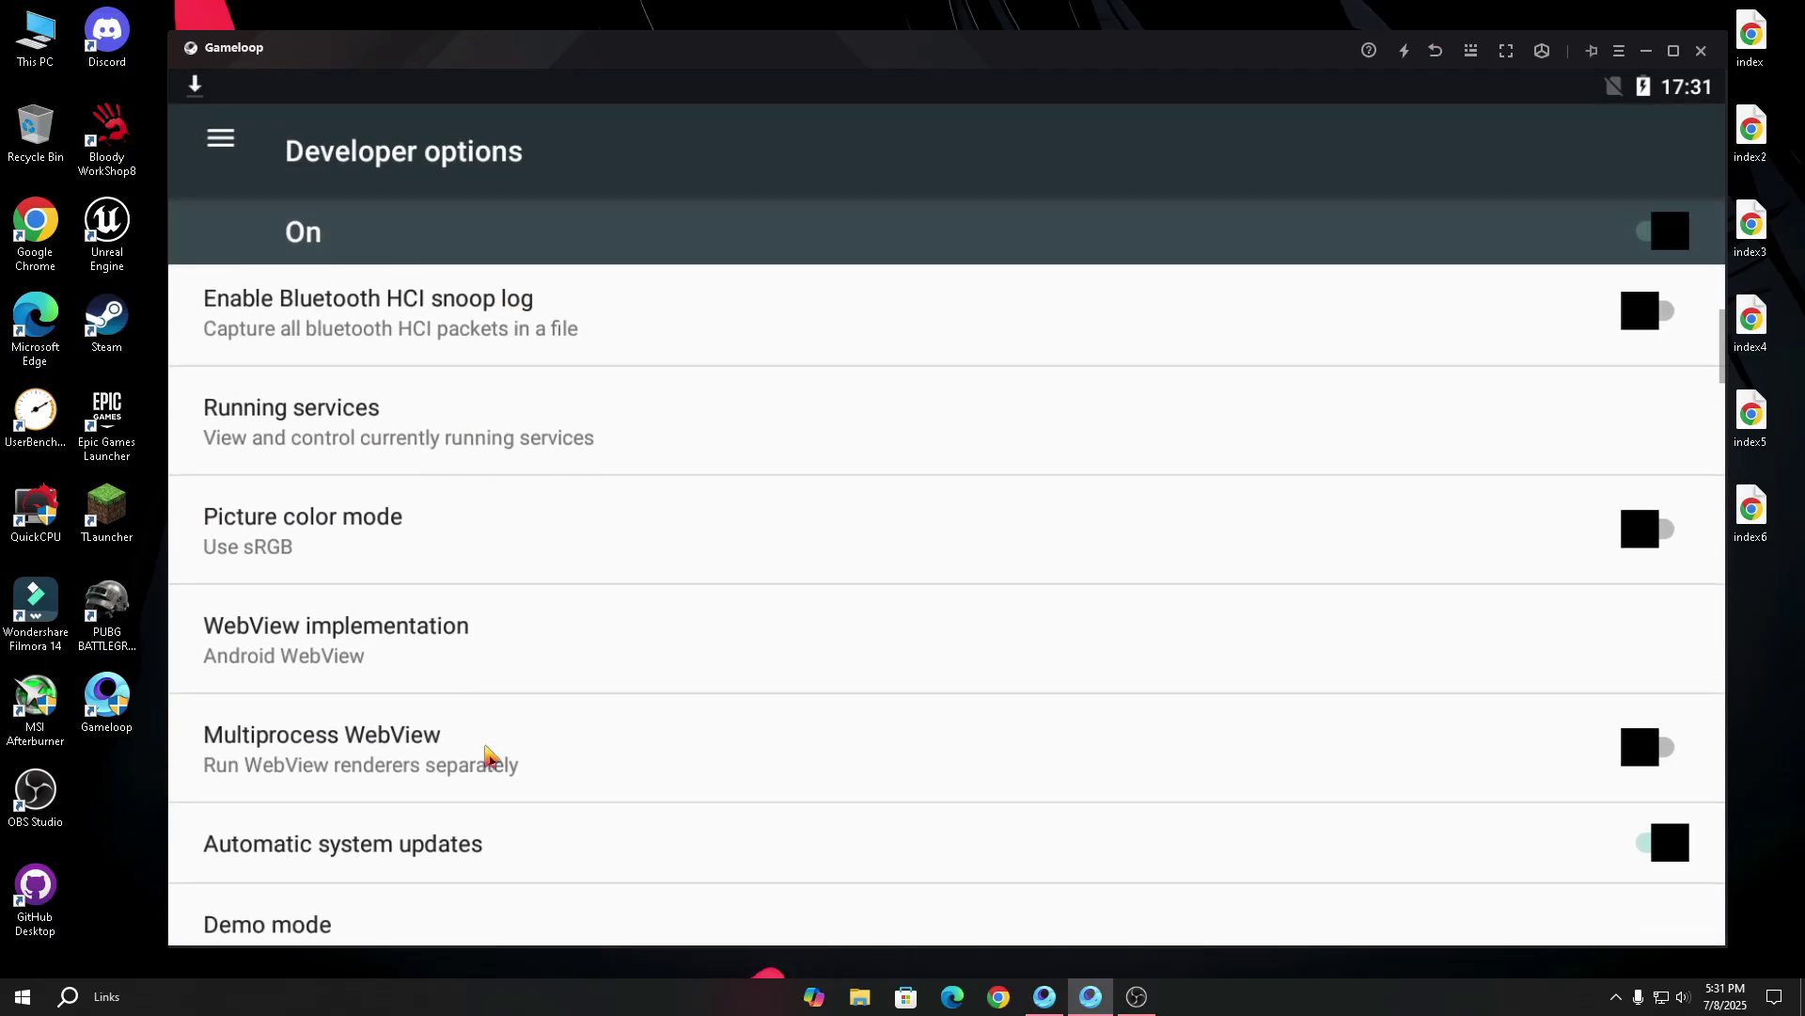
scroll(562, 543, down, 10)
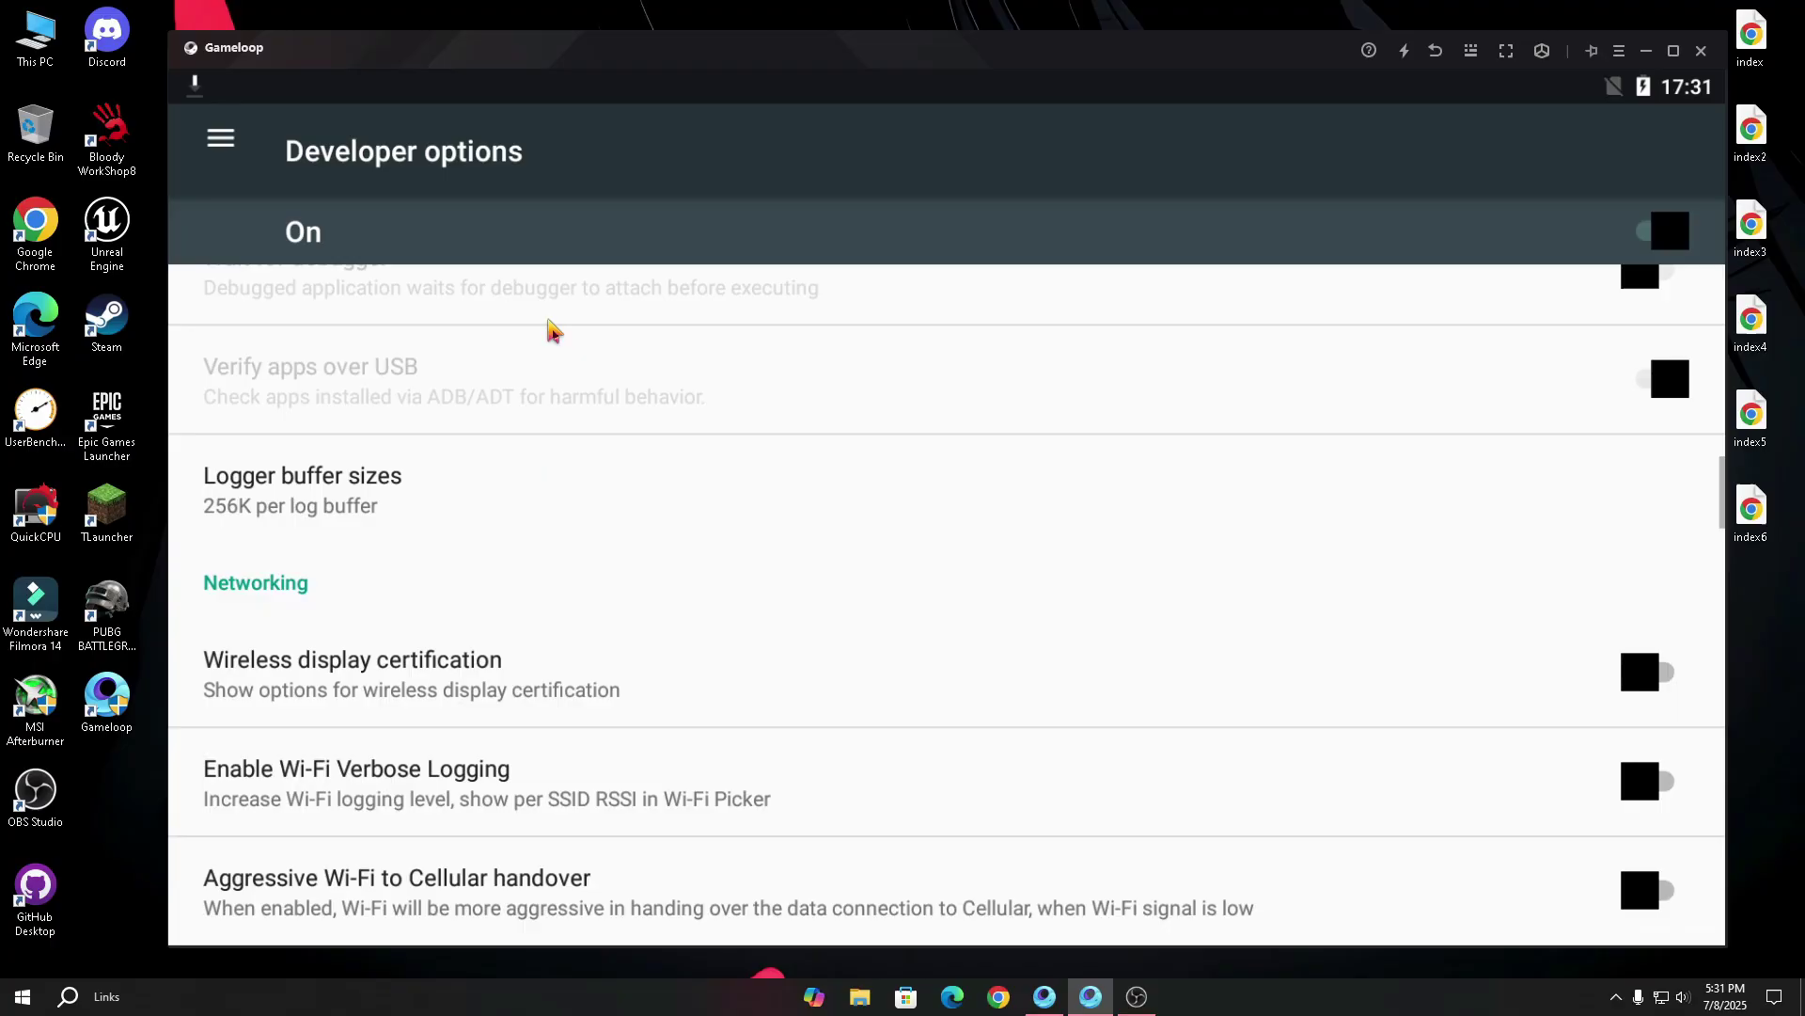
scroll(492, 757, down, 10)
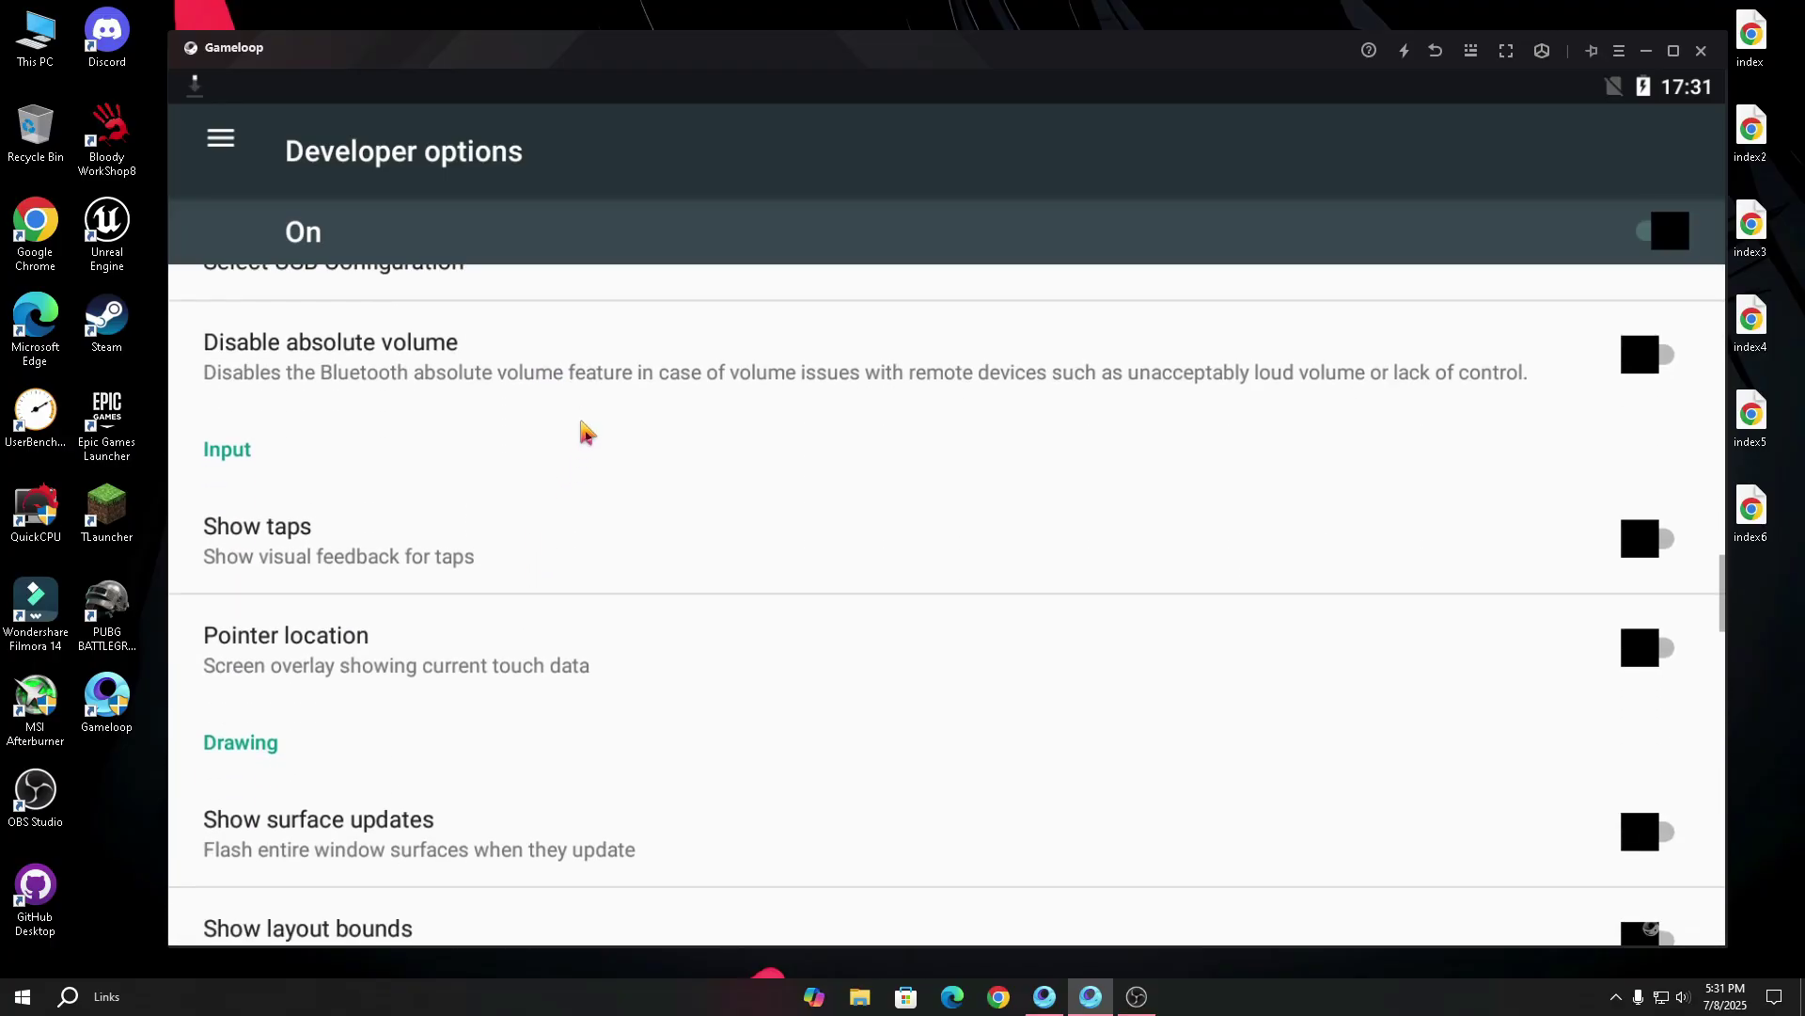
scroll(508, 720, down, 4)
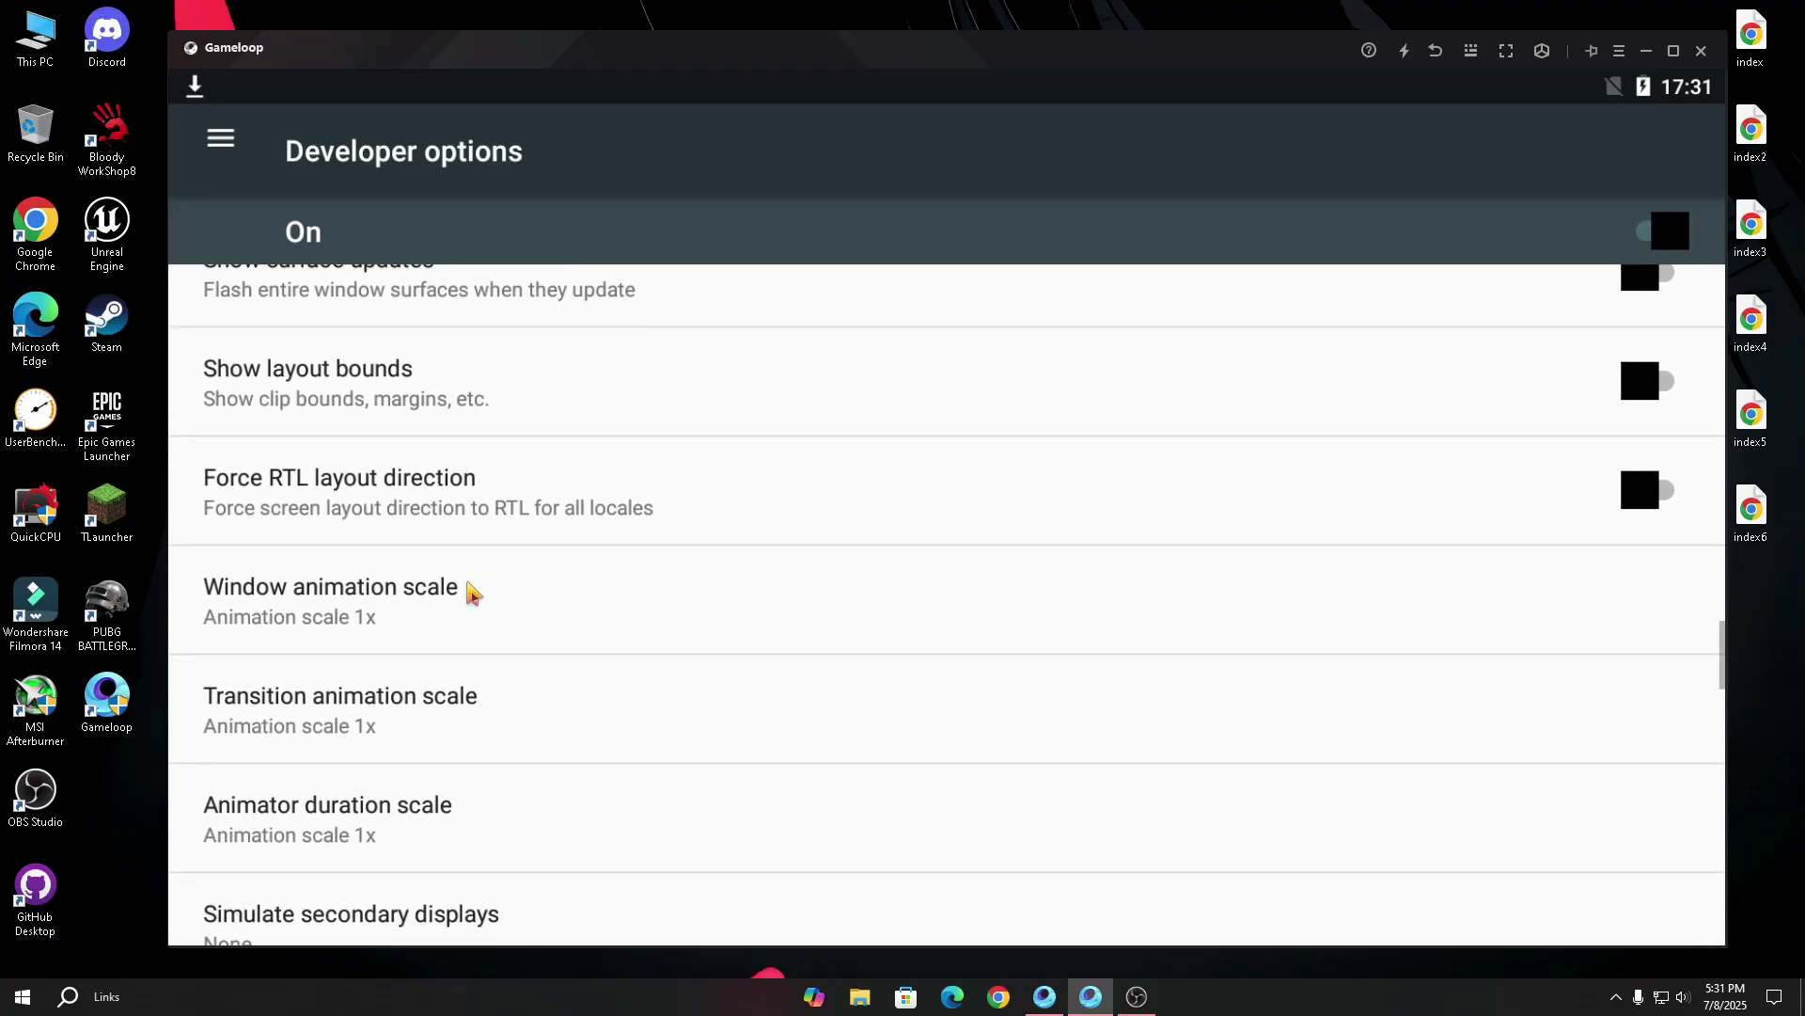
Set window, transition and animator duration scales to Animation off, and open Smallest width
click(471, 593)
click(555, 315)
click(475, 700)
click(550, 315)
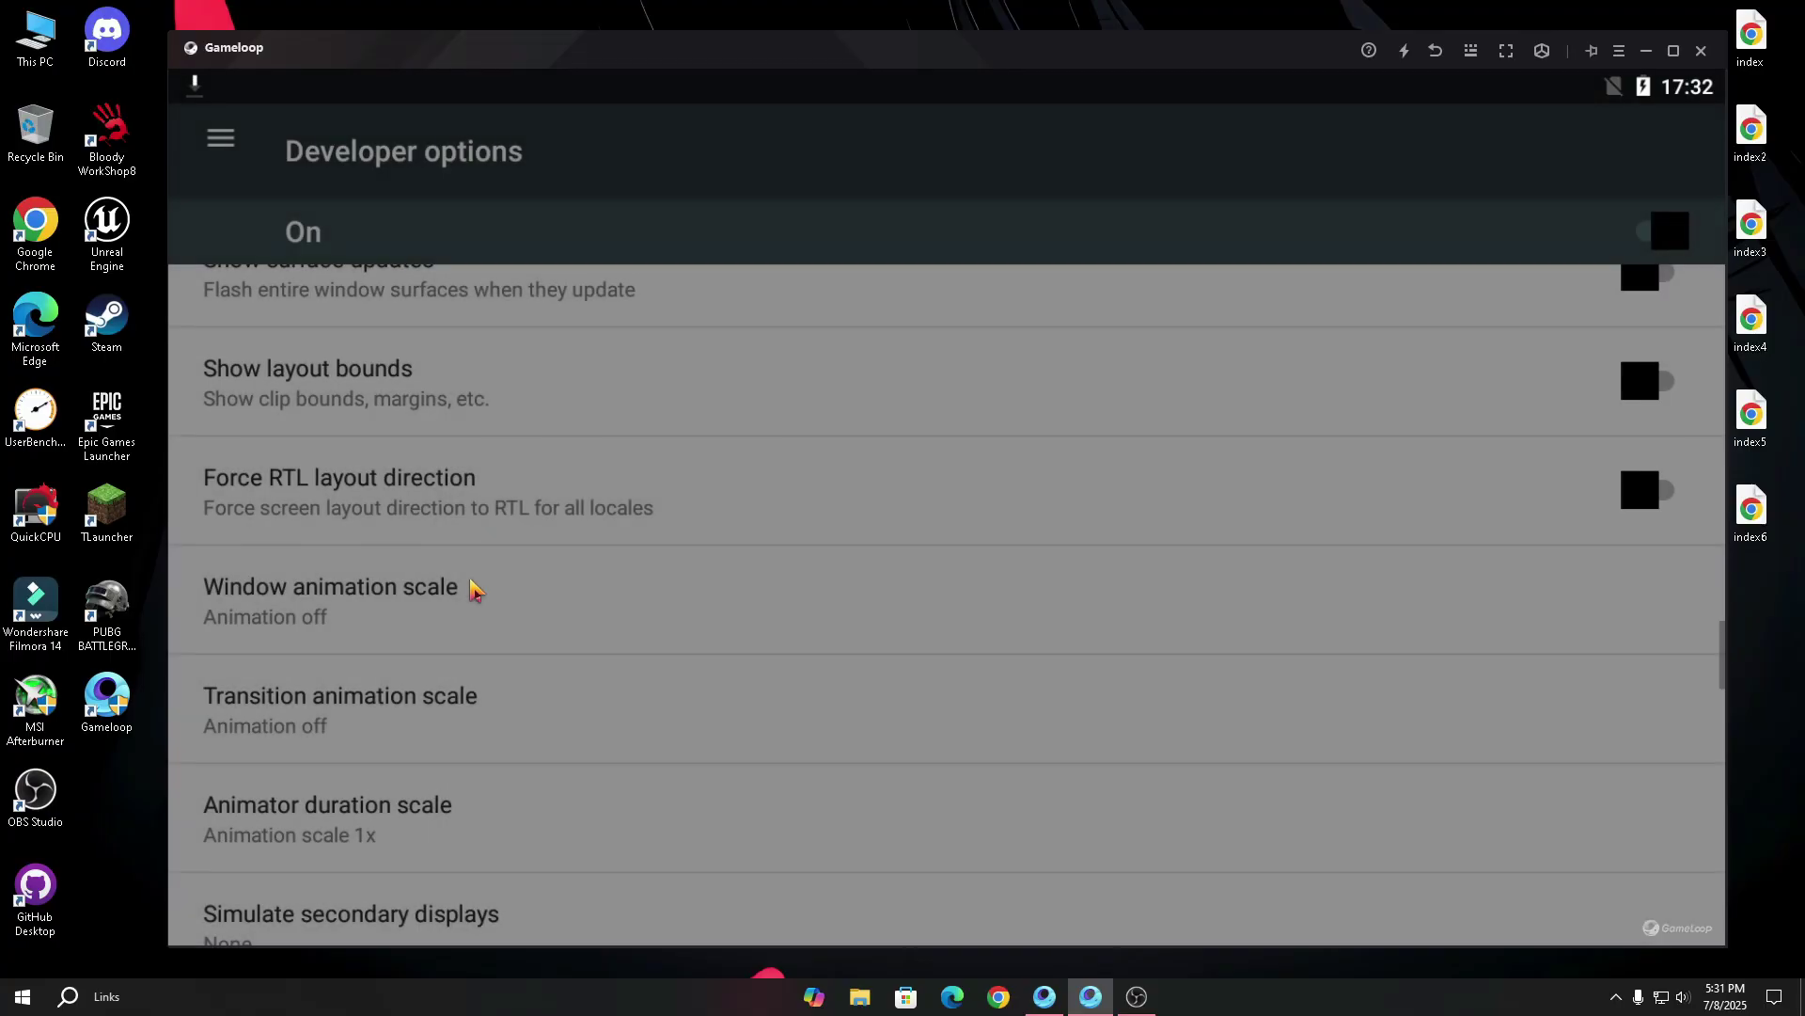
click(451, 809)
click(550, 315)
scroll(524, 693, down, 3)
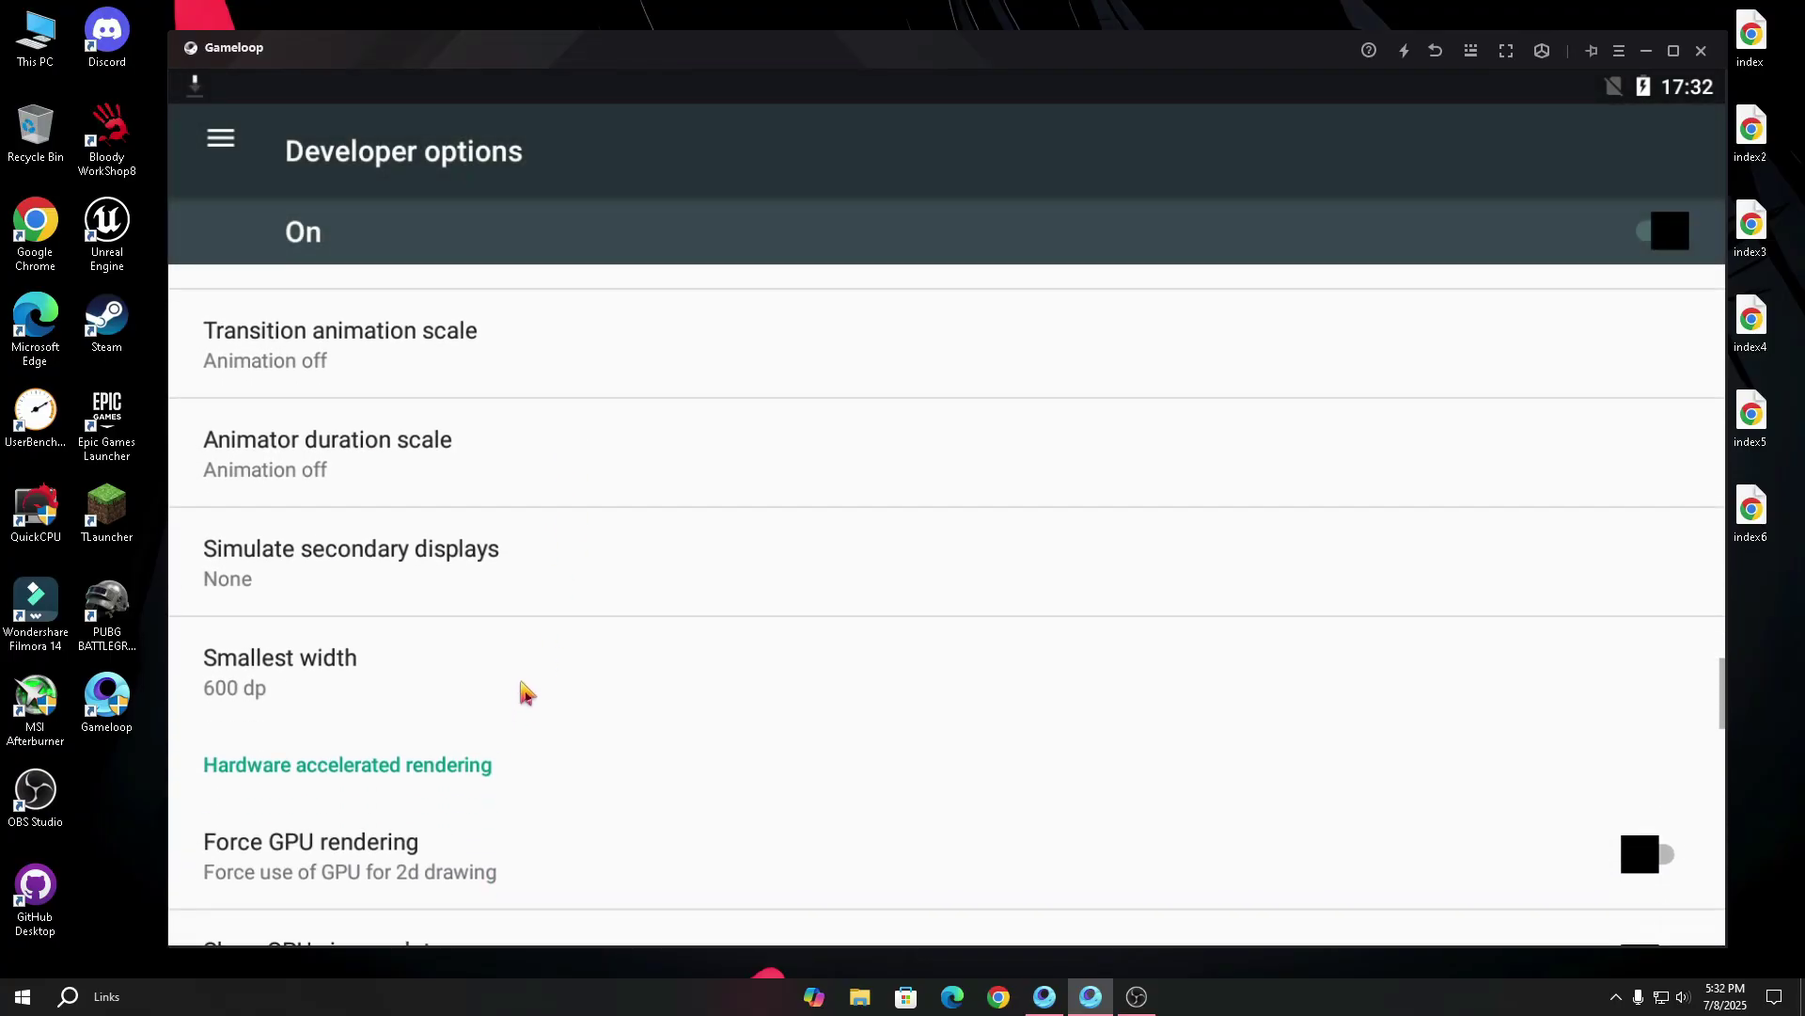
click(461, 616)
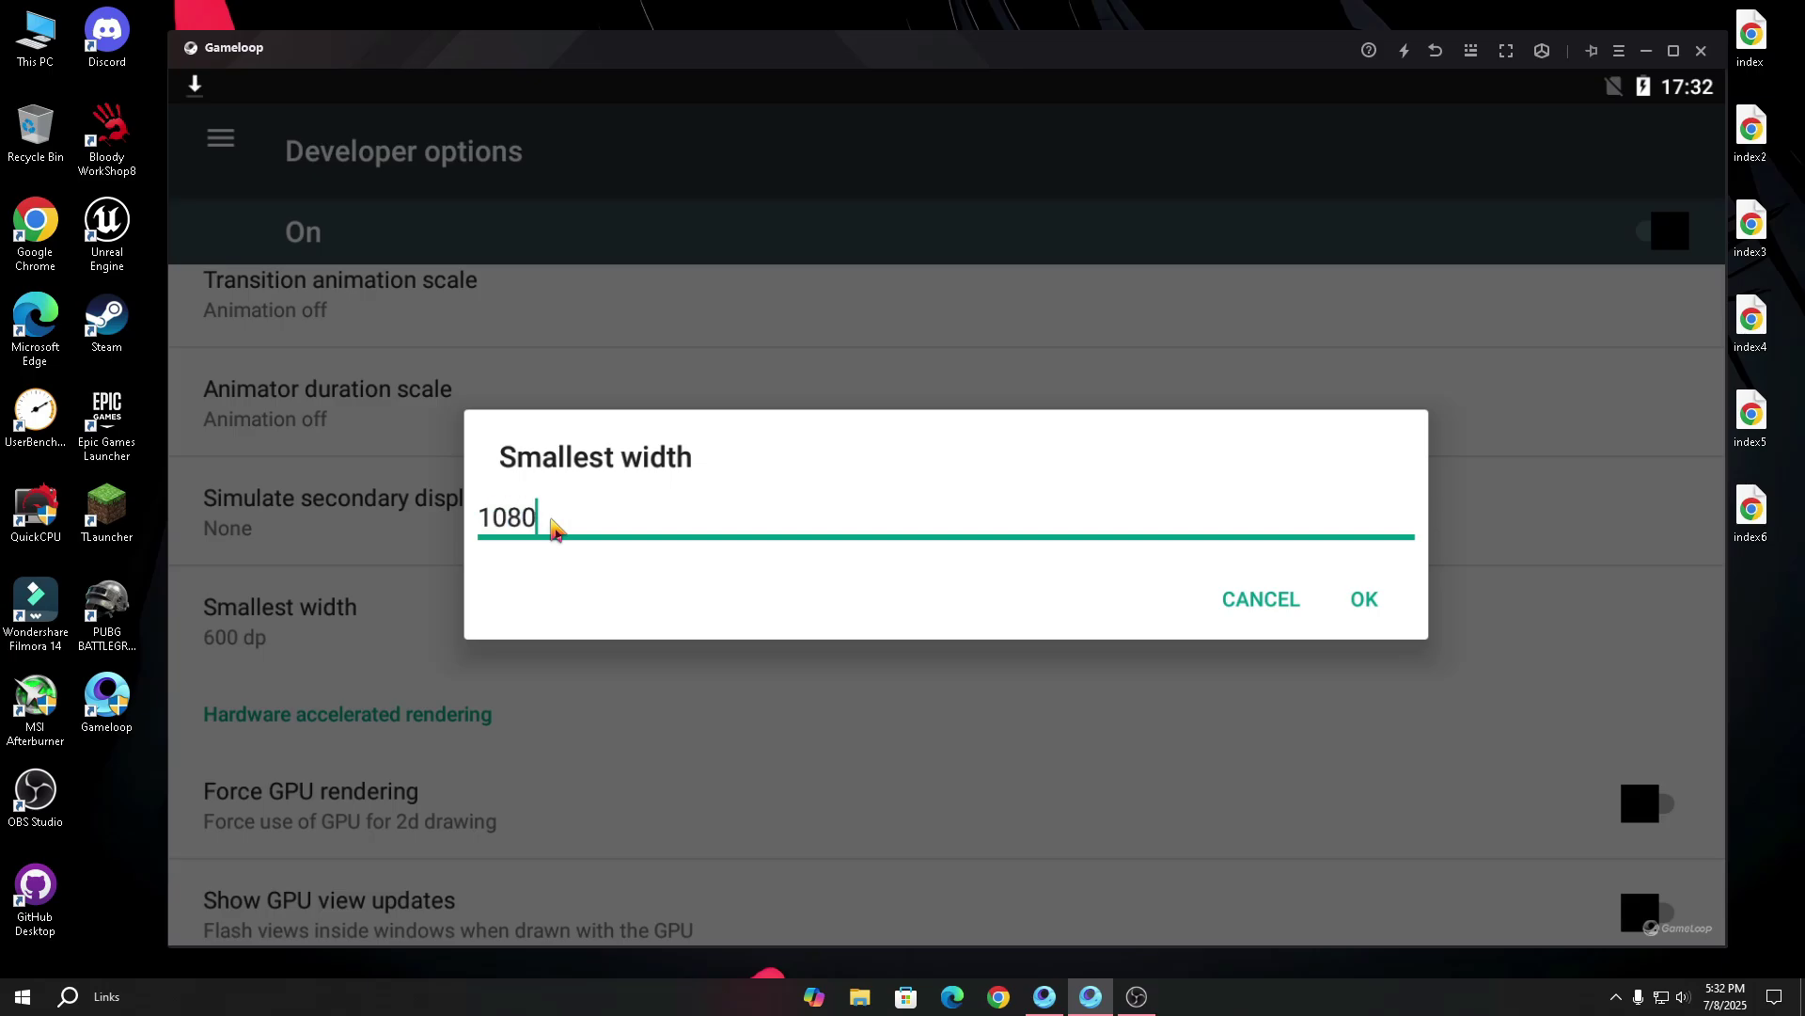
Confirm the new smallest width so it reads 1082 dp
click(1365, 603)
scroll(583, 693, down, 2)
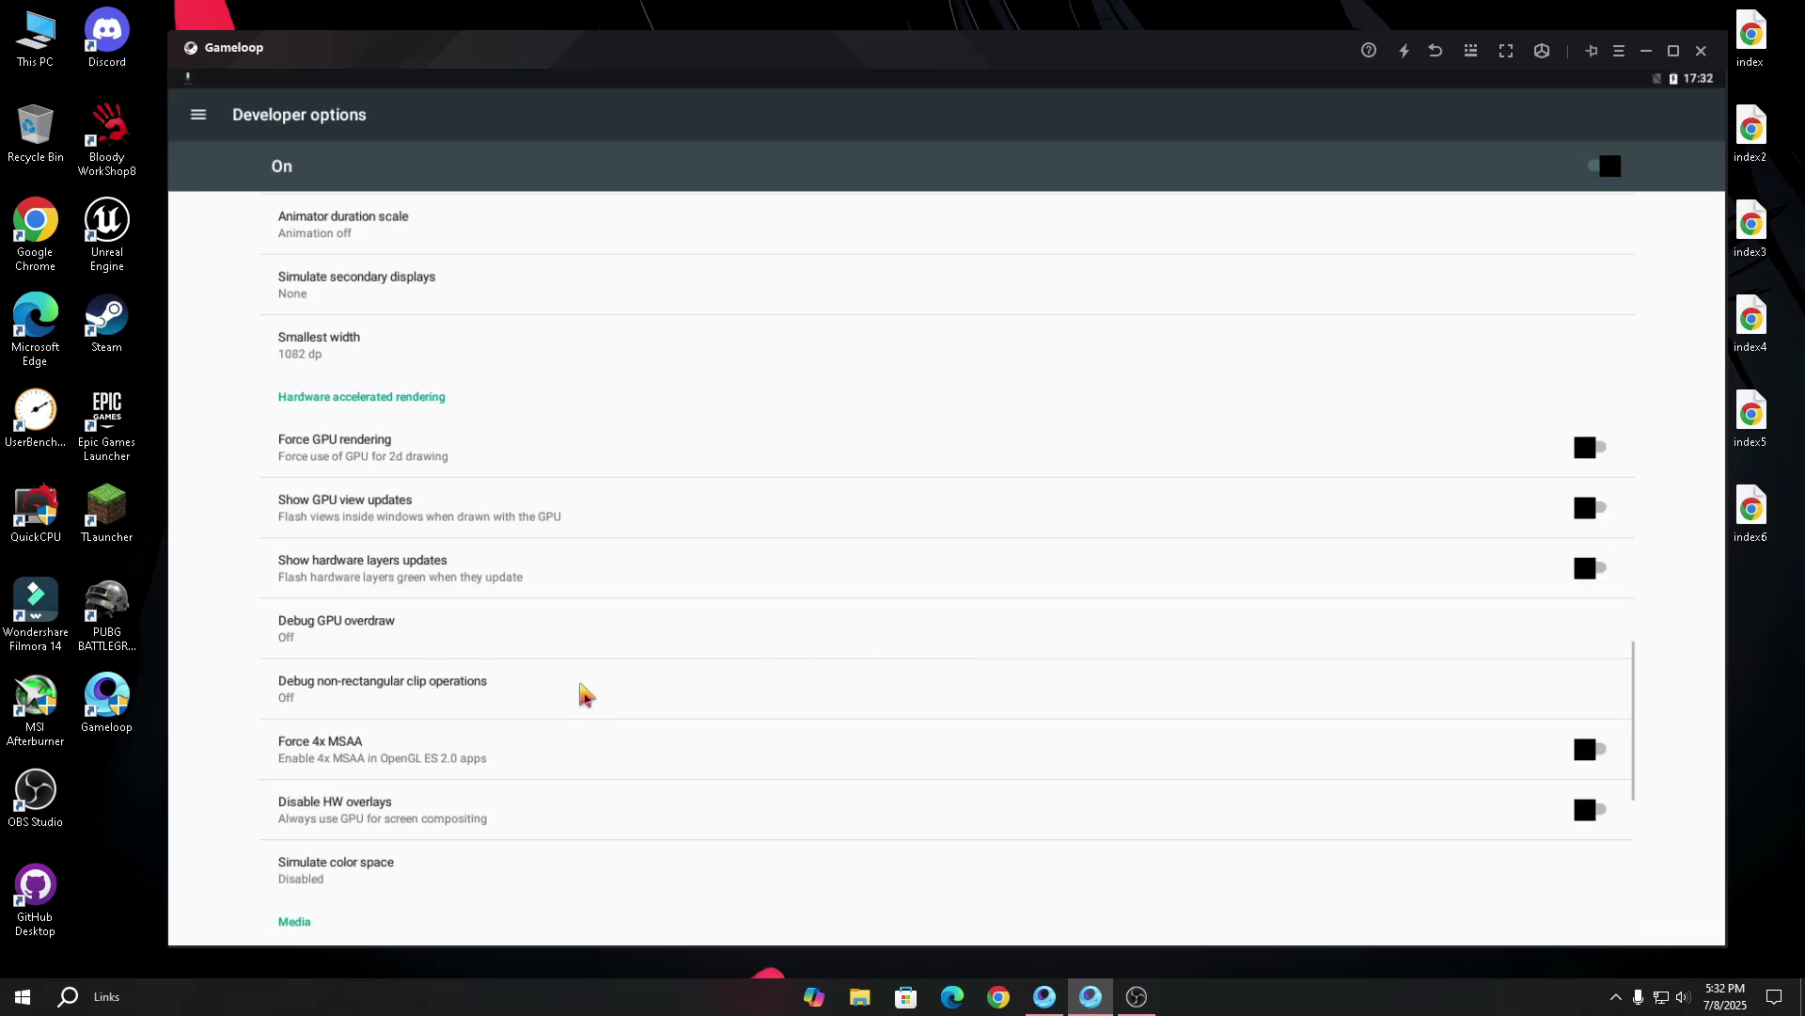
scroll(585, 724, down, 4)
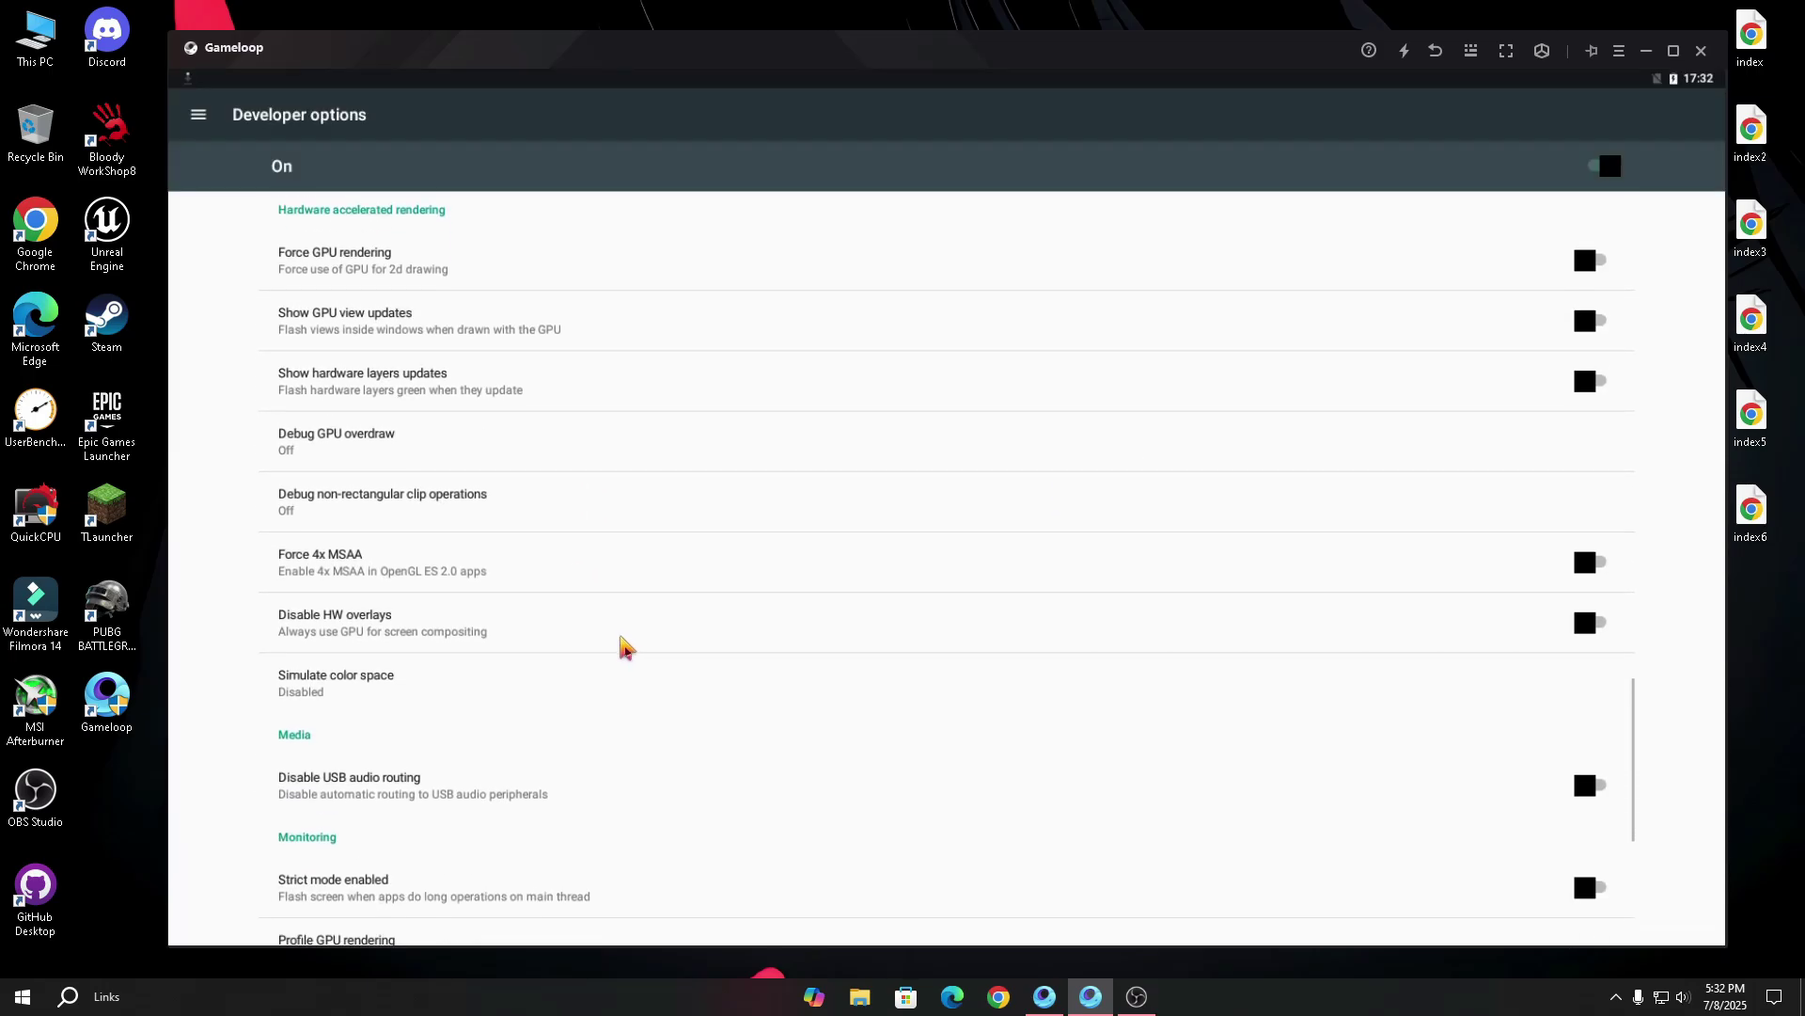
scroll(390, 773, down, 2)
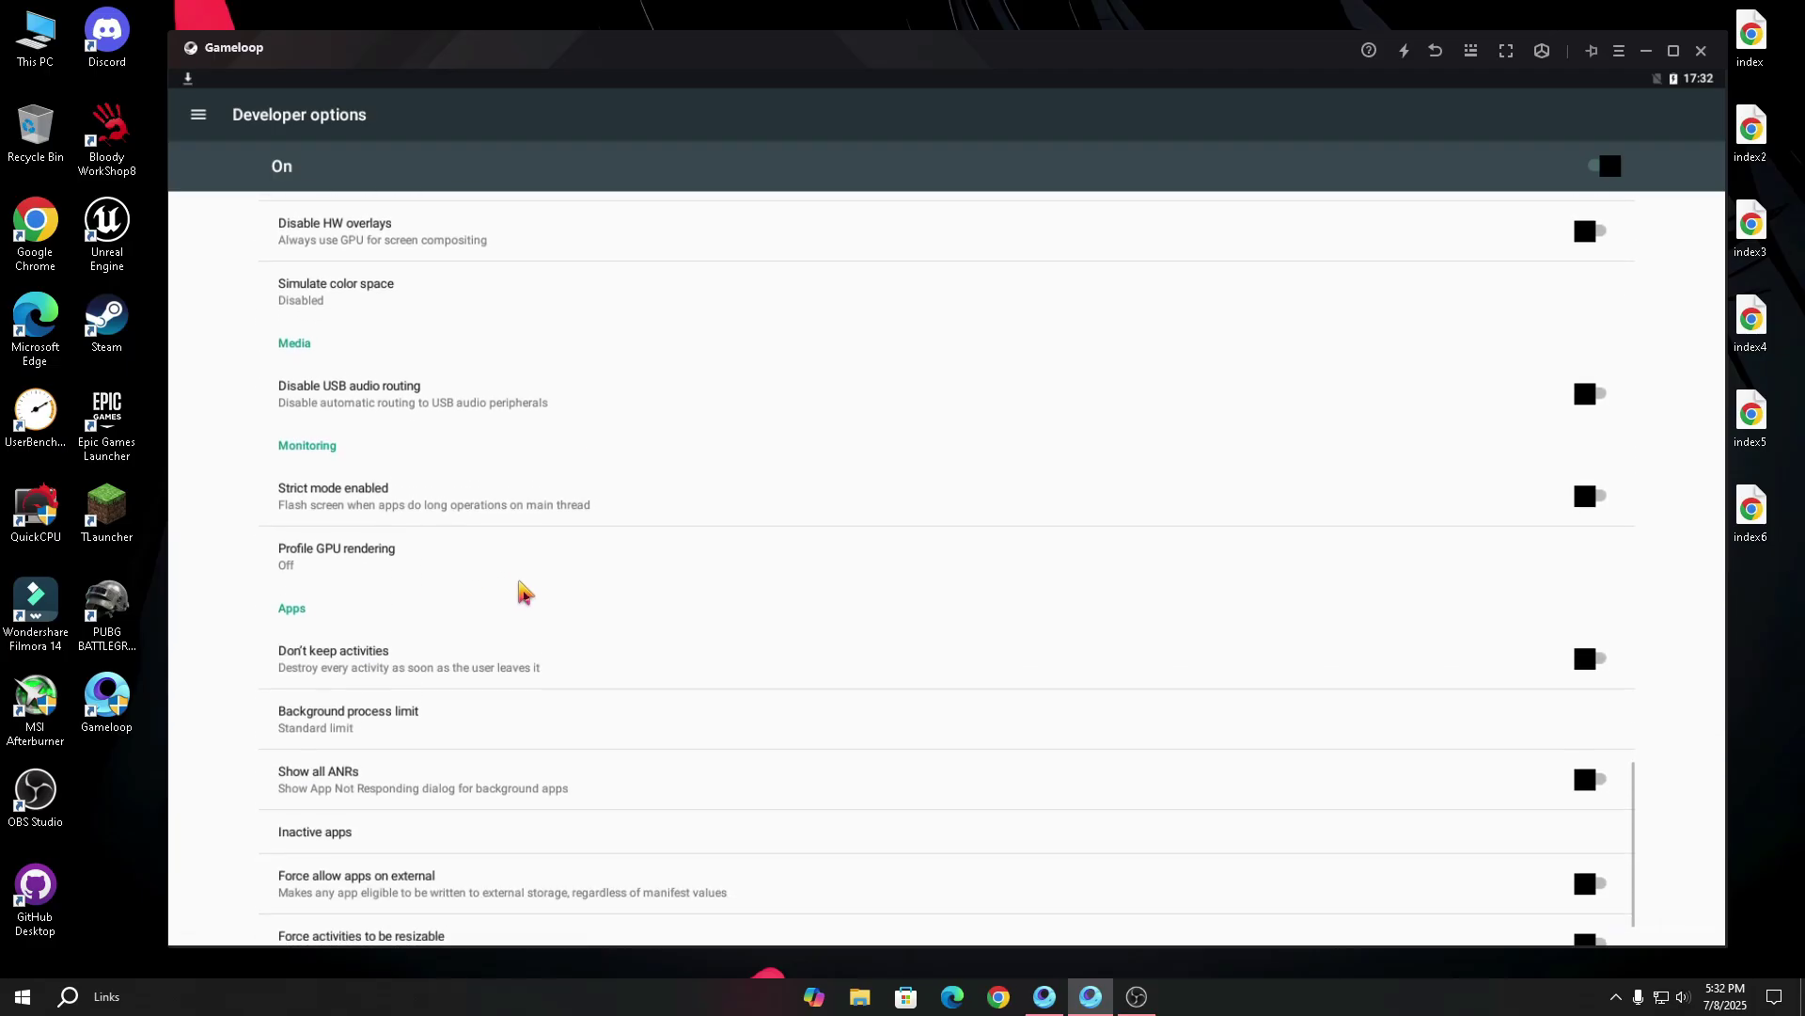
Keep Profile GPU rendering Off and go back to the main Settings list
click(418, 543)
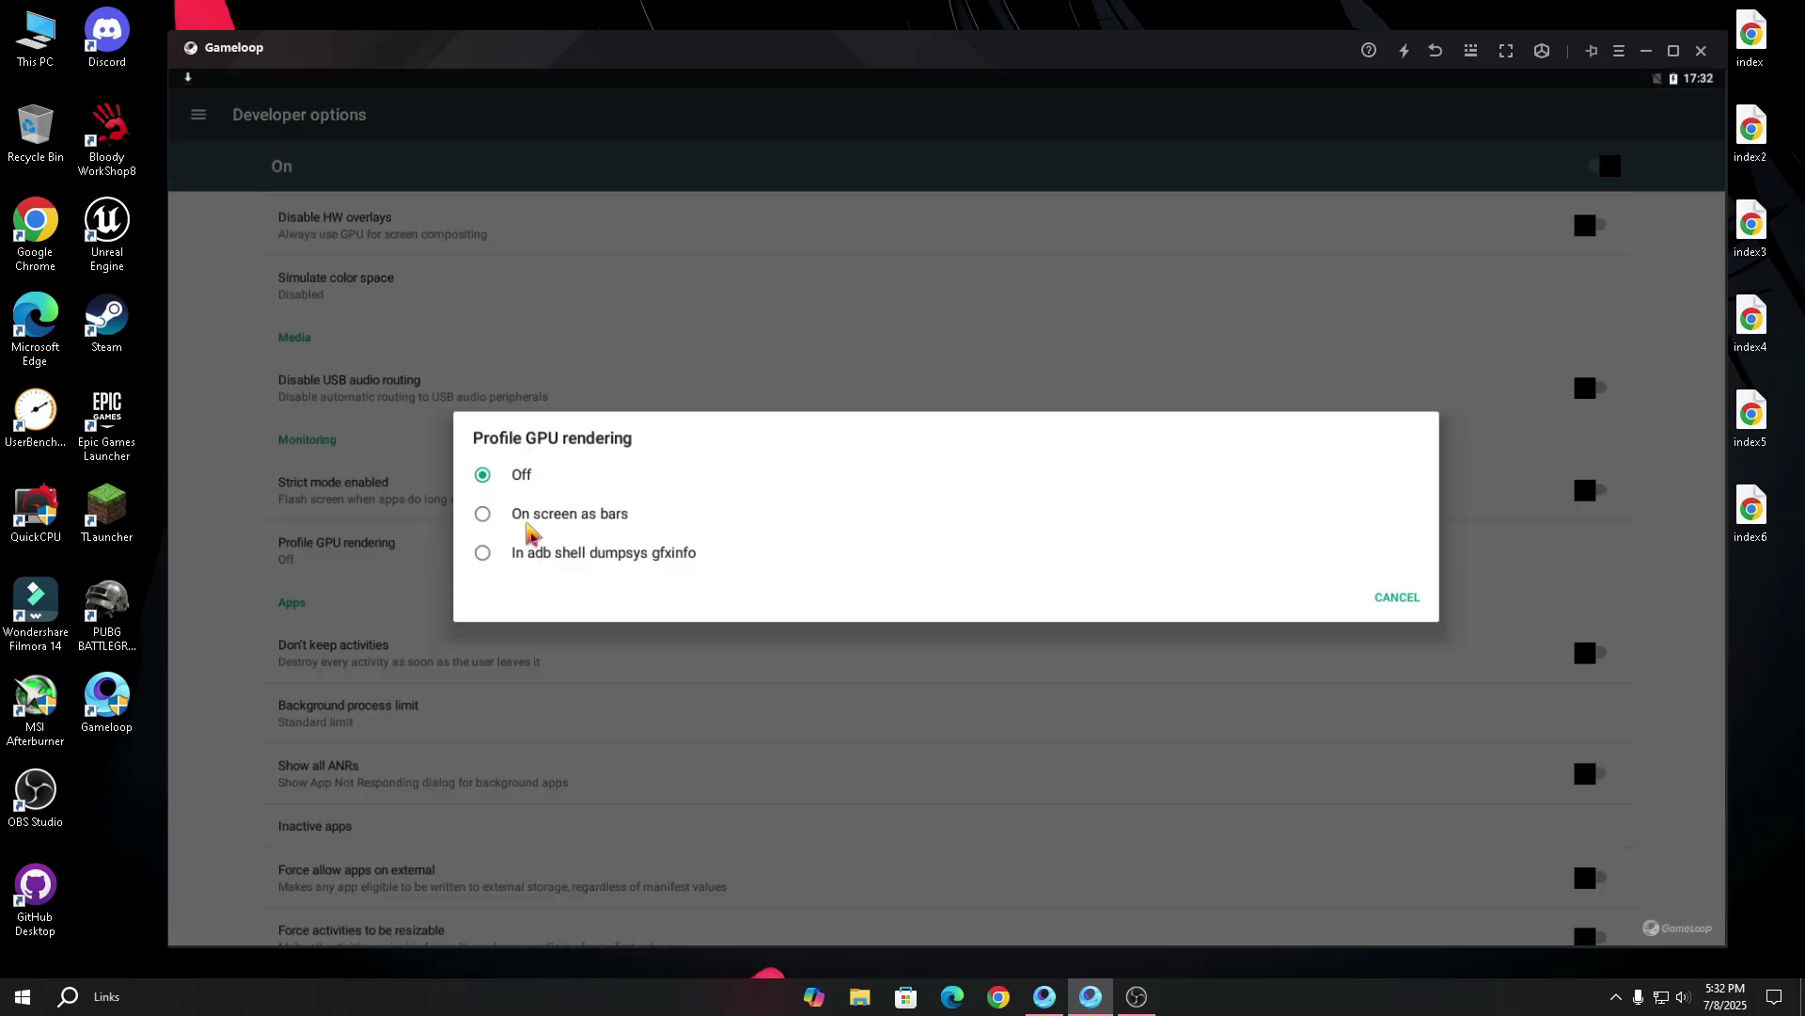
click(428, 548)
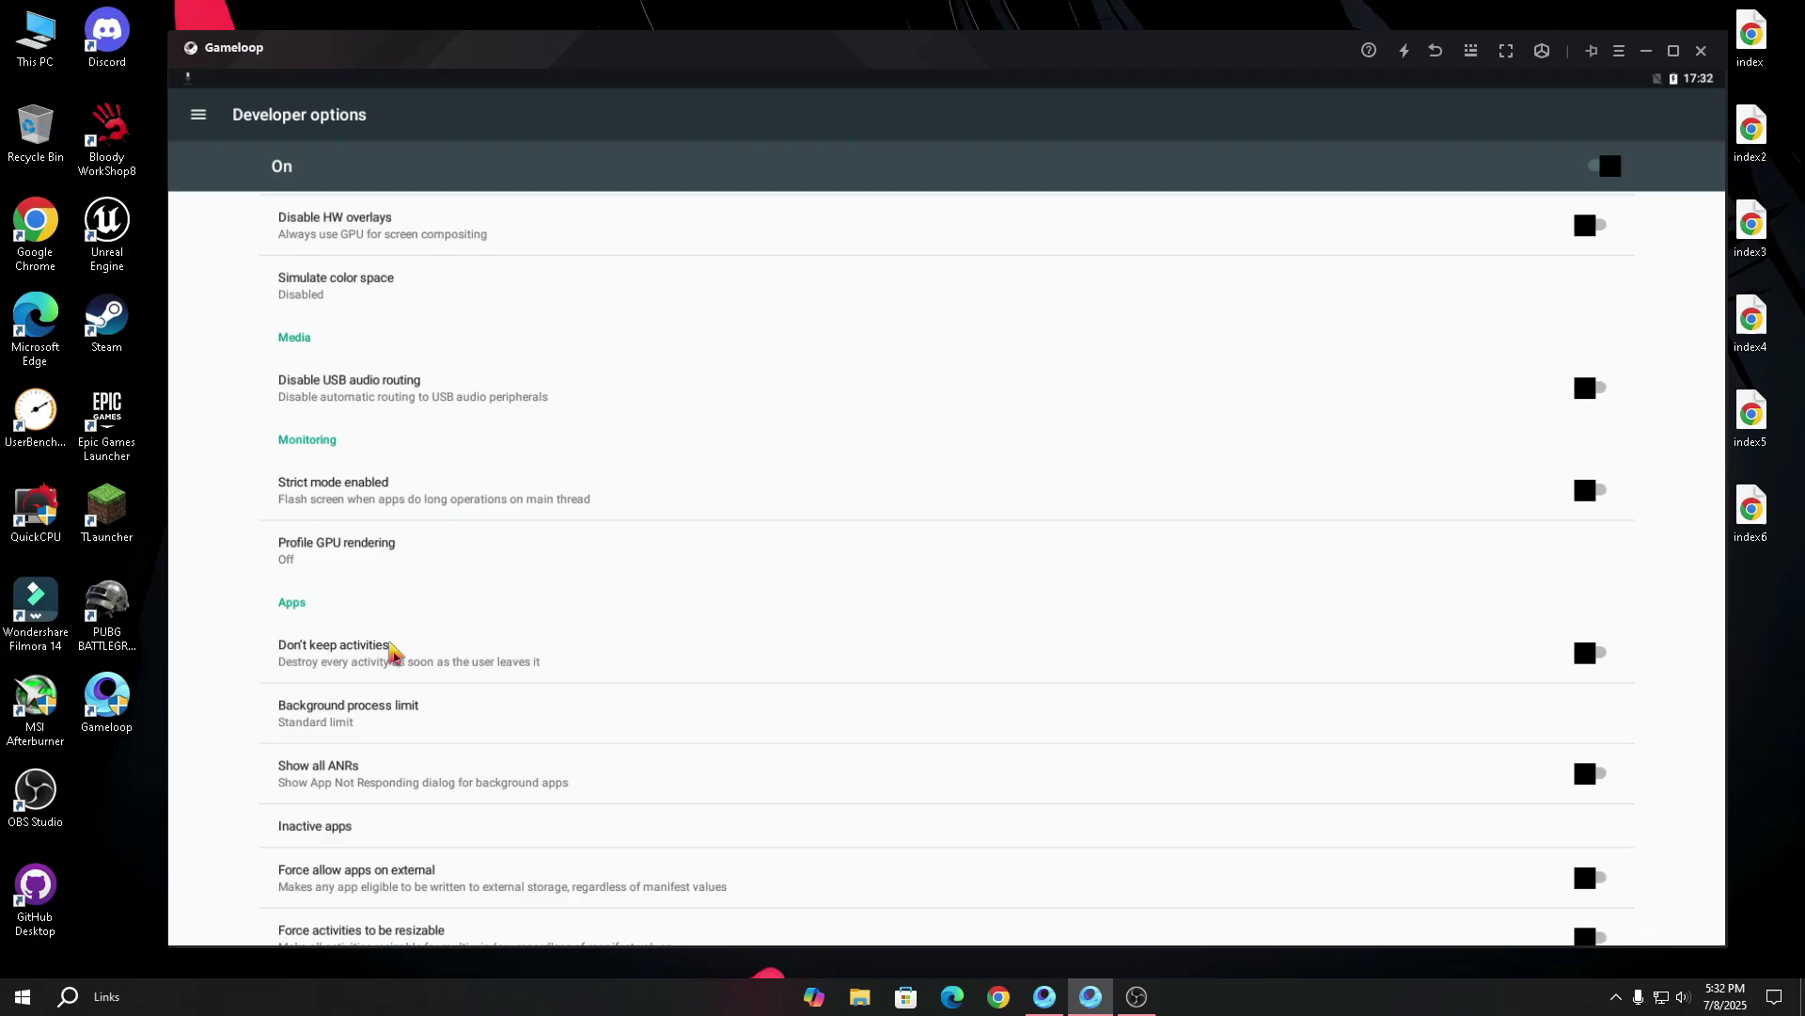
drag(393, 584, 375, 891)
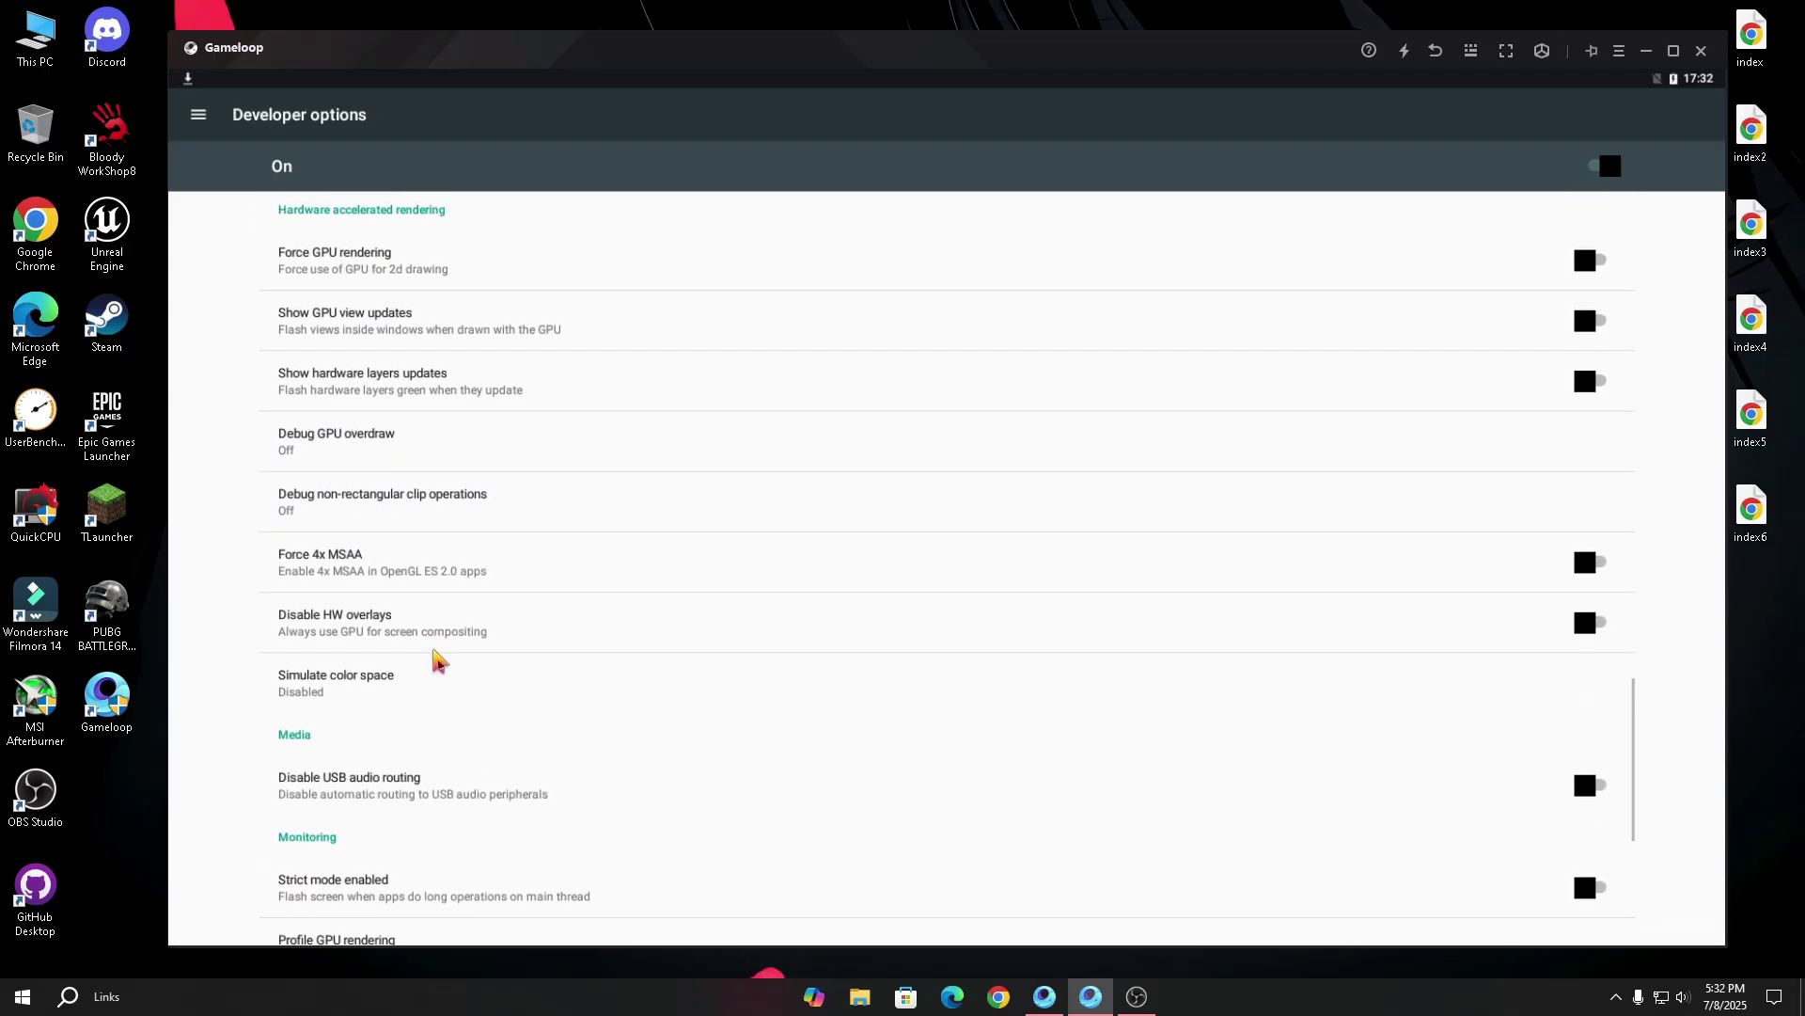
drag(435, 657, 437, 726)
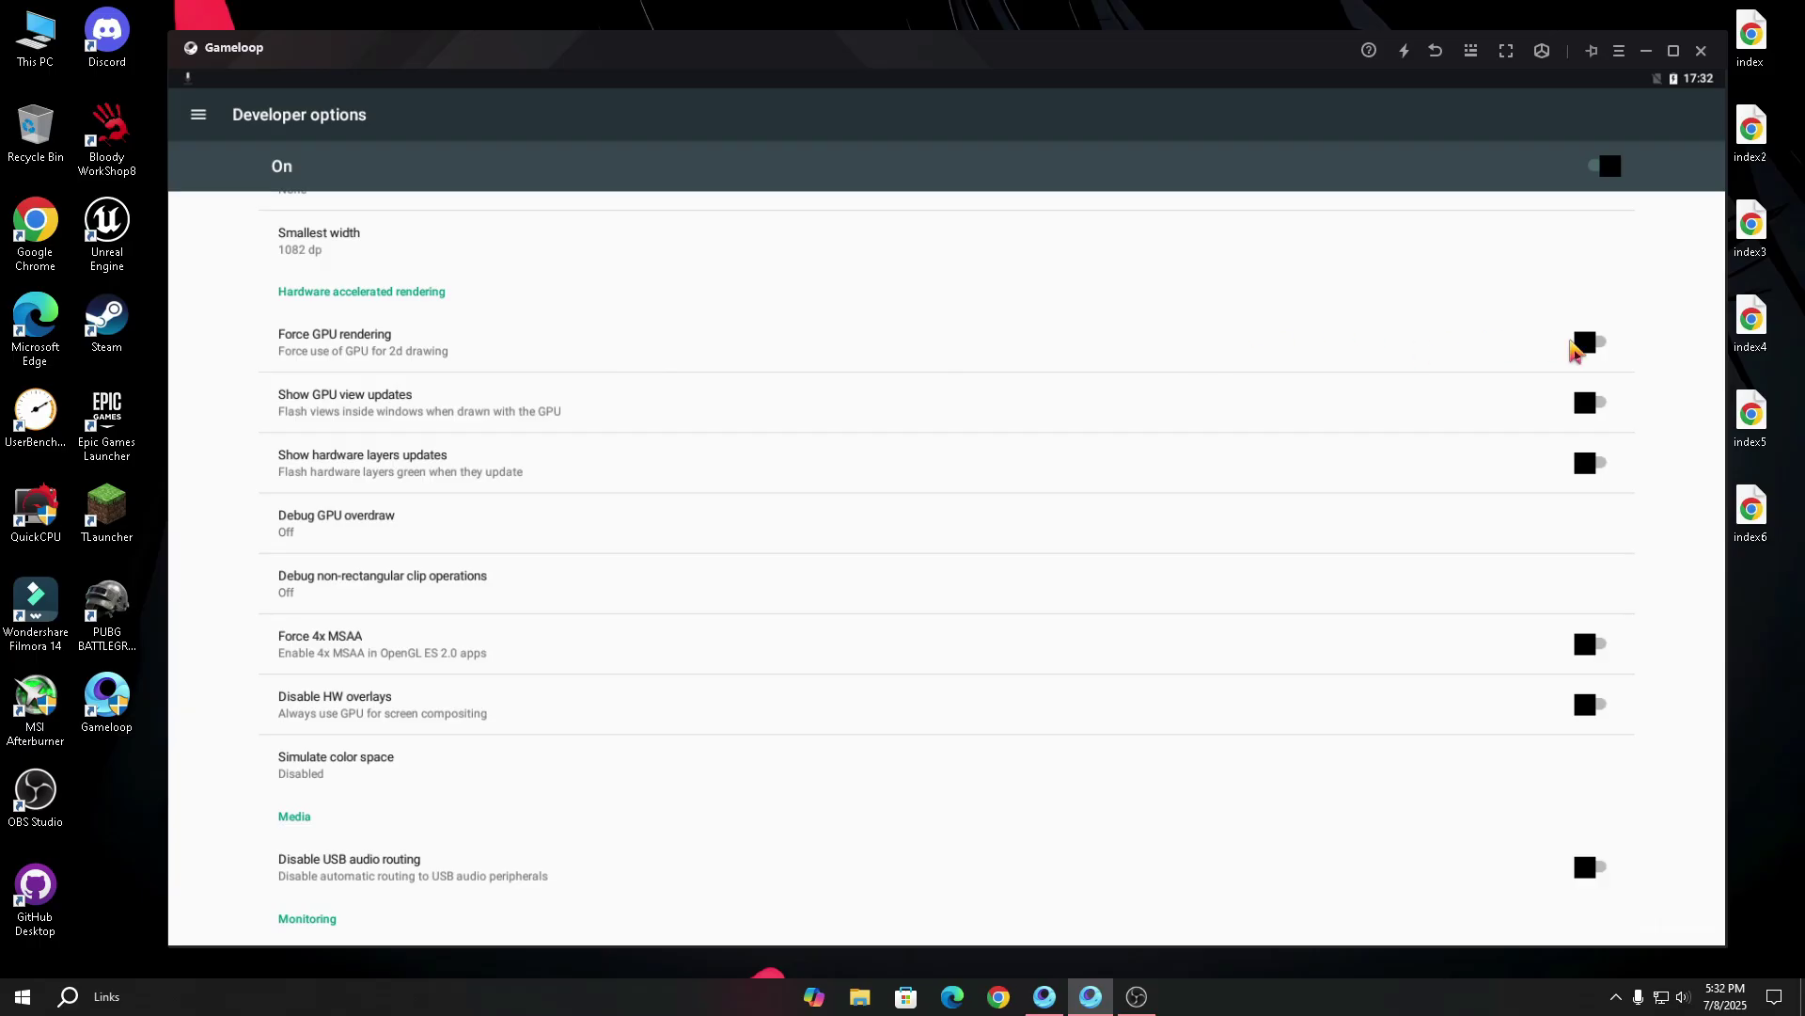
scroll(730, 459, down, 6)
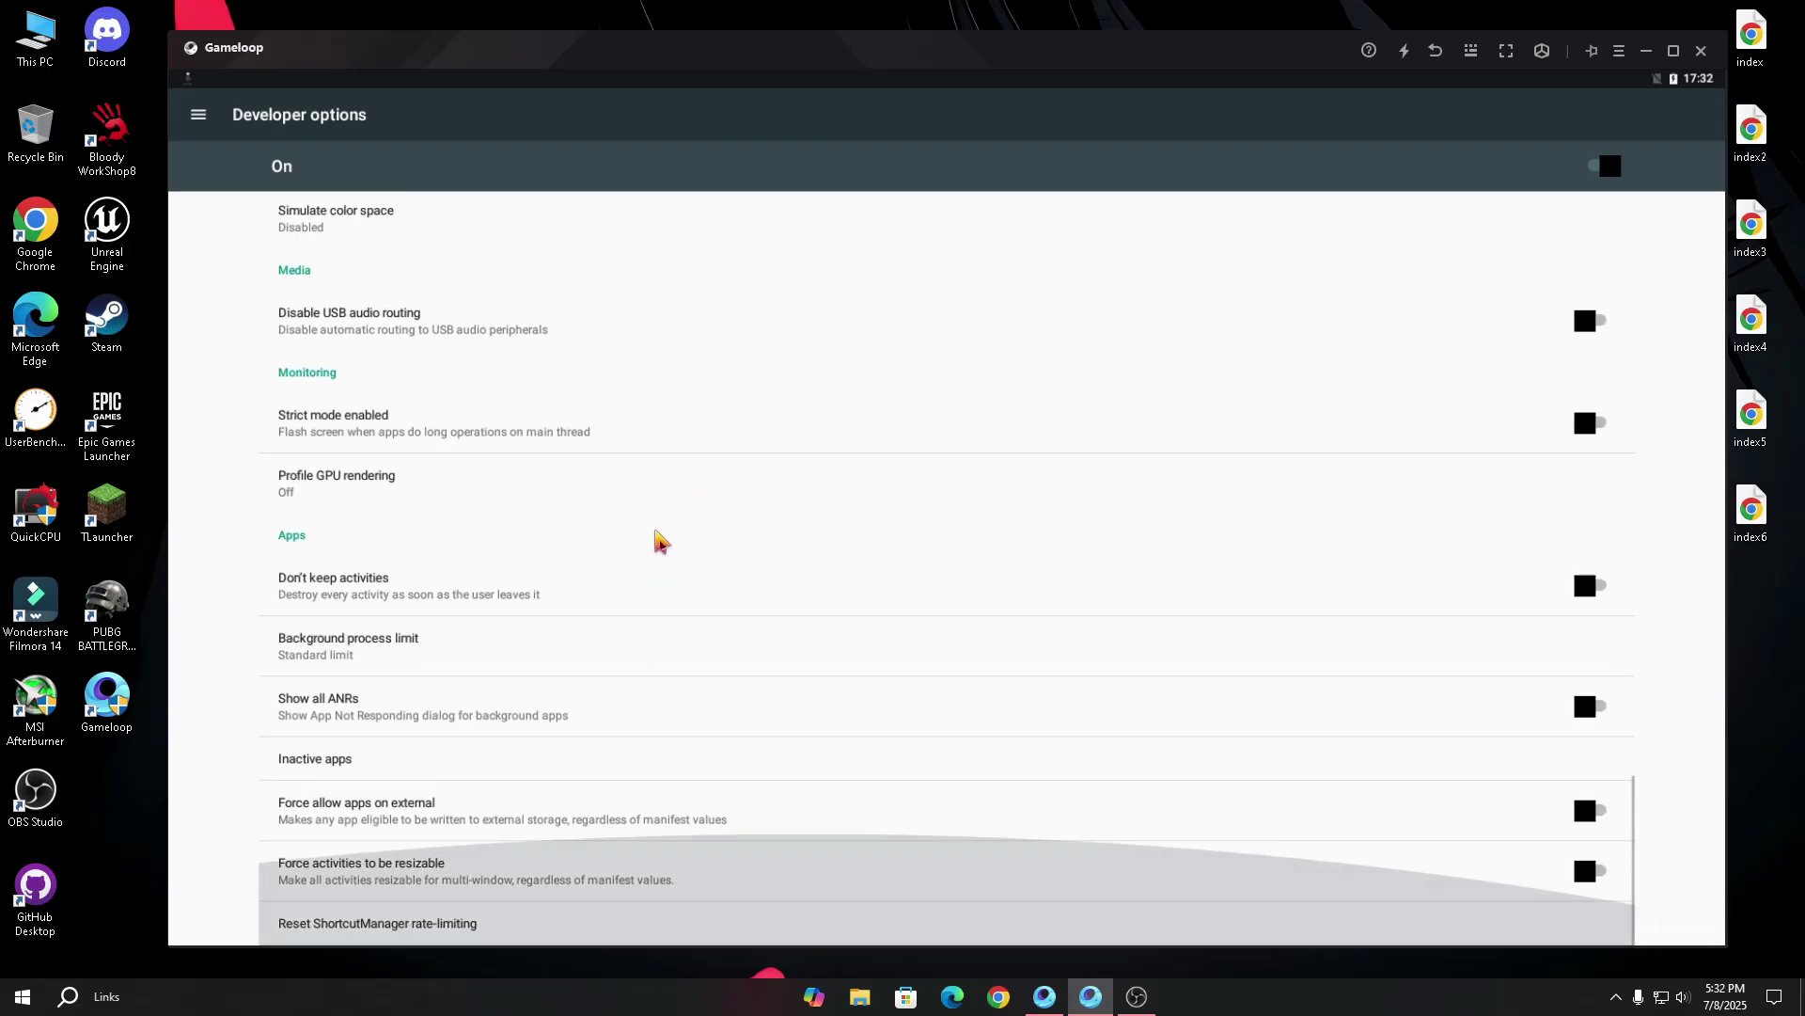
click(1435, 58)
scroll(705, 637, down, 2)
scroll(455, 358, up, 6)
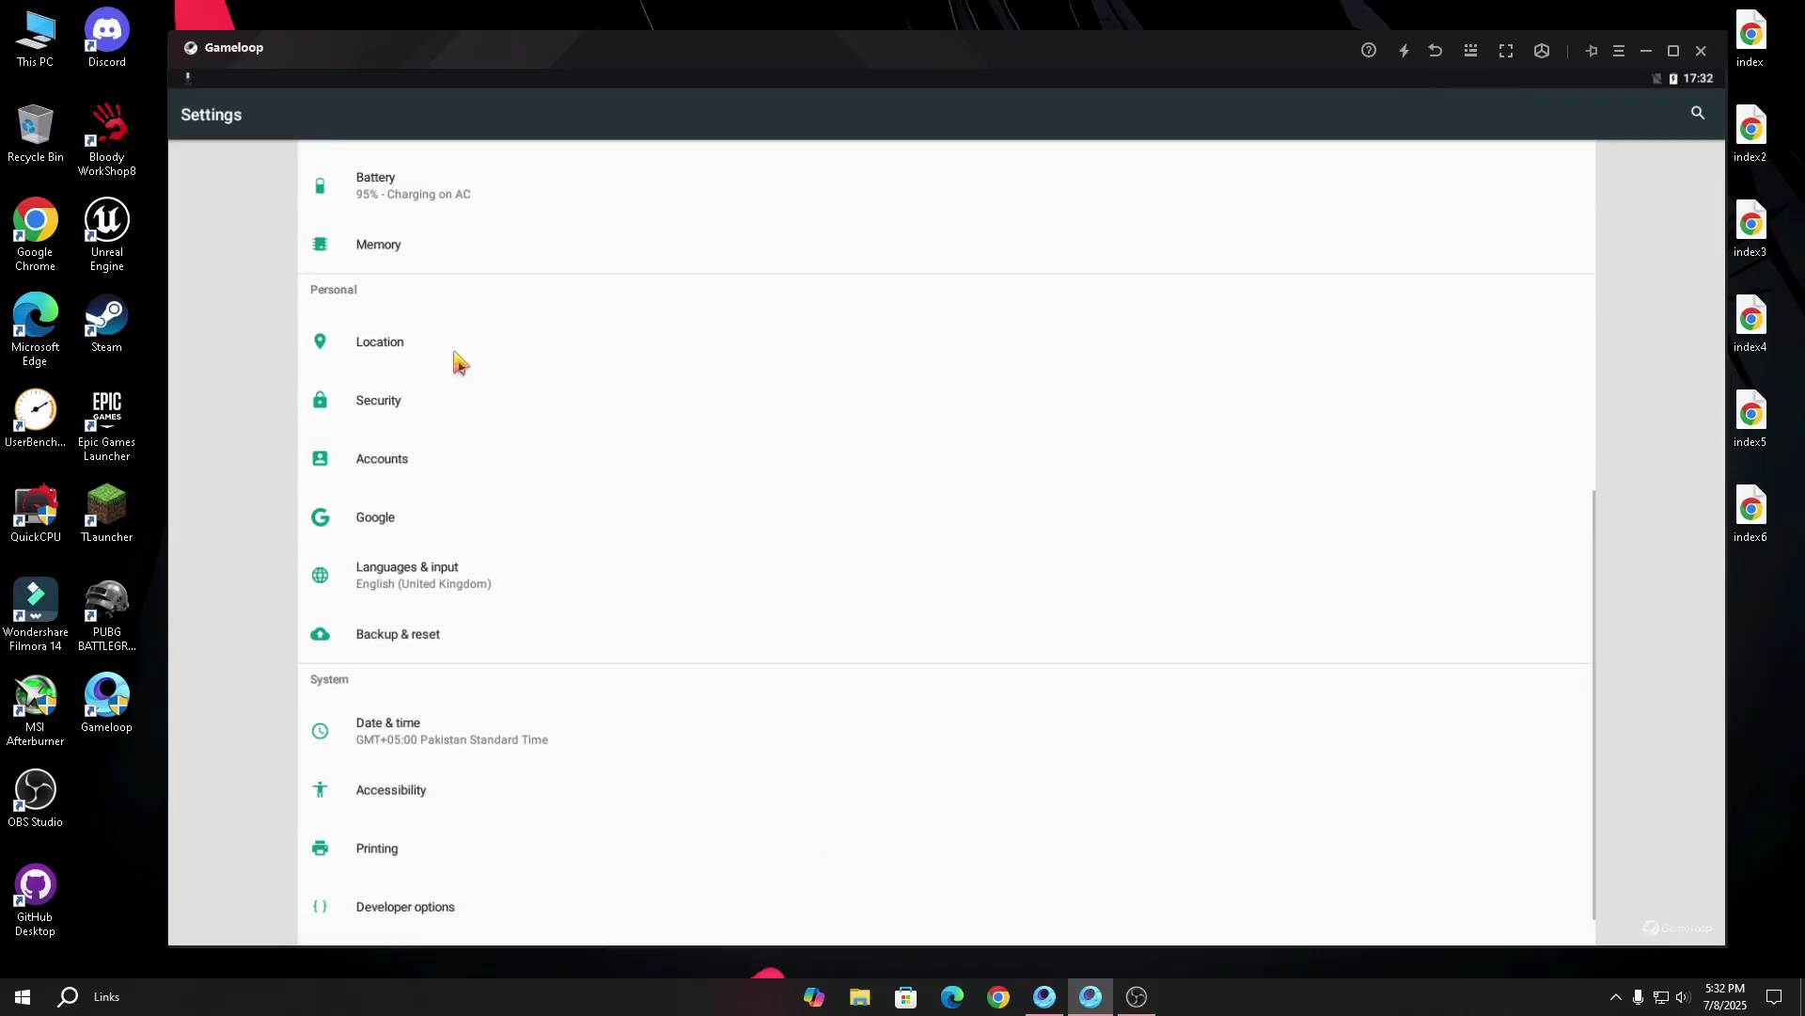
Find 'touch' in Settings and set Touch & hold delay to Short
click(1695, 115)
text(touch)
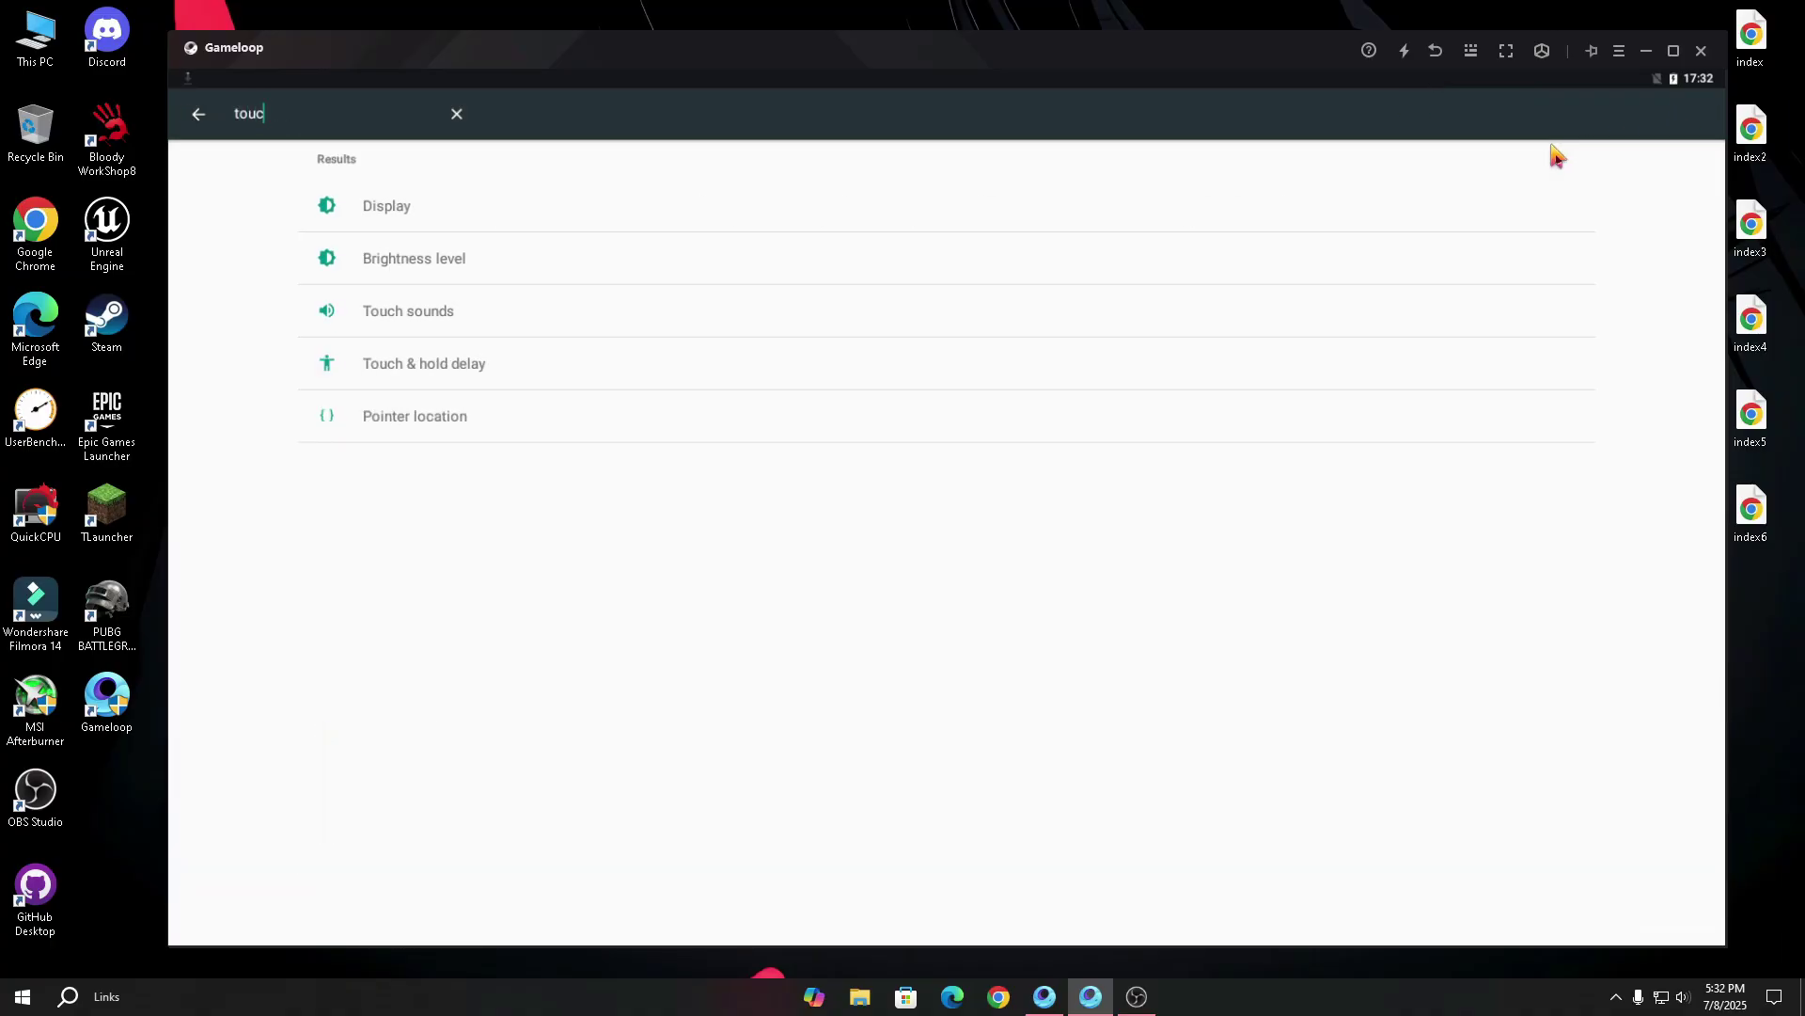
click(420, 367)
click(377, 823)
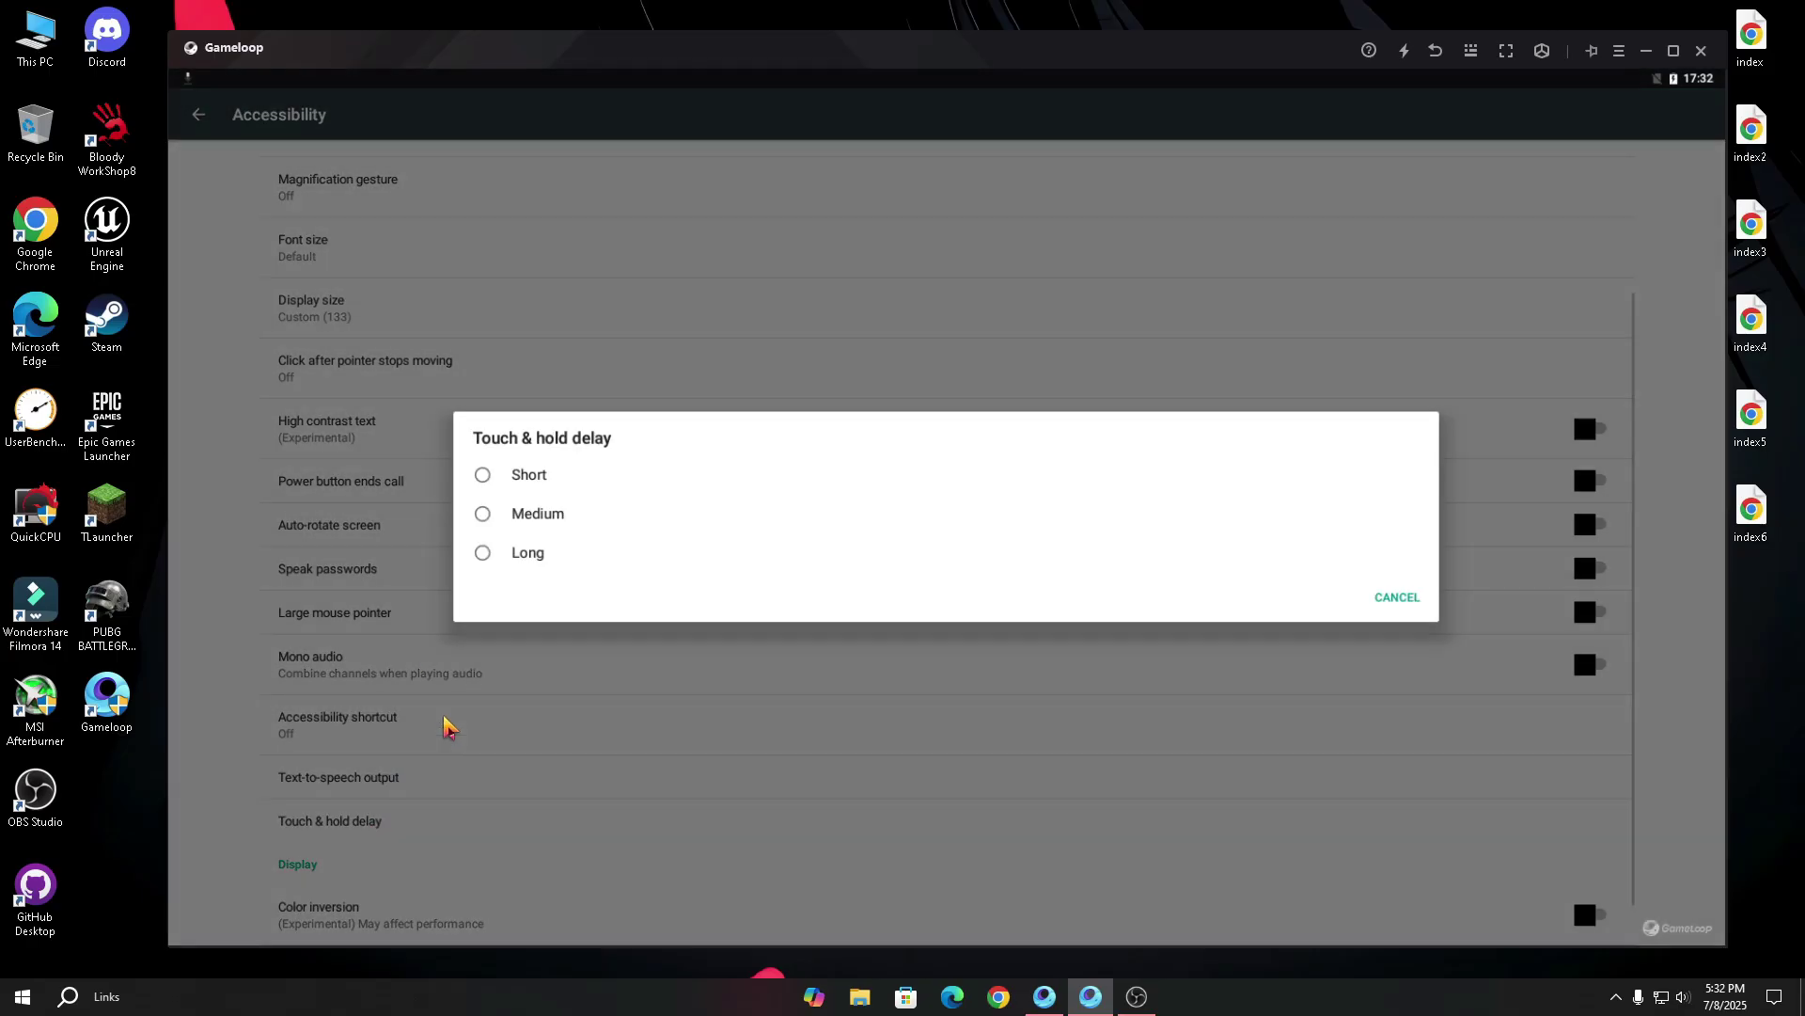
click(524, 477)
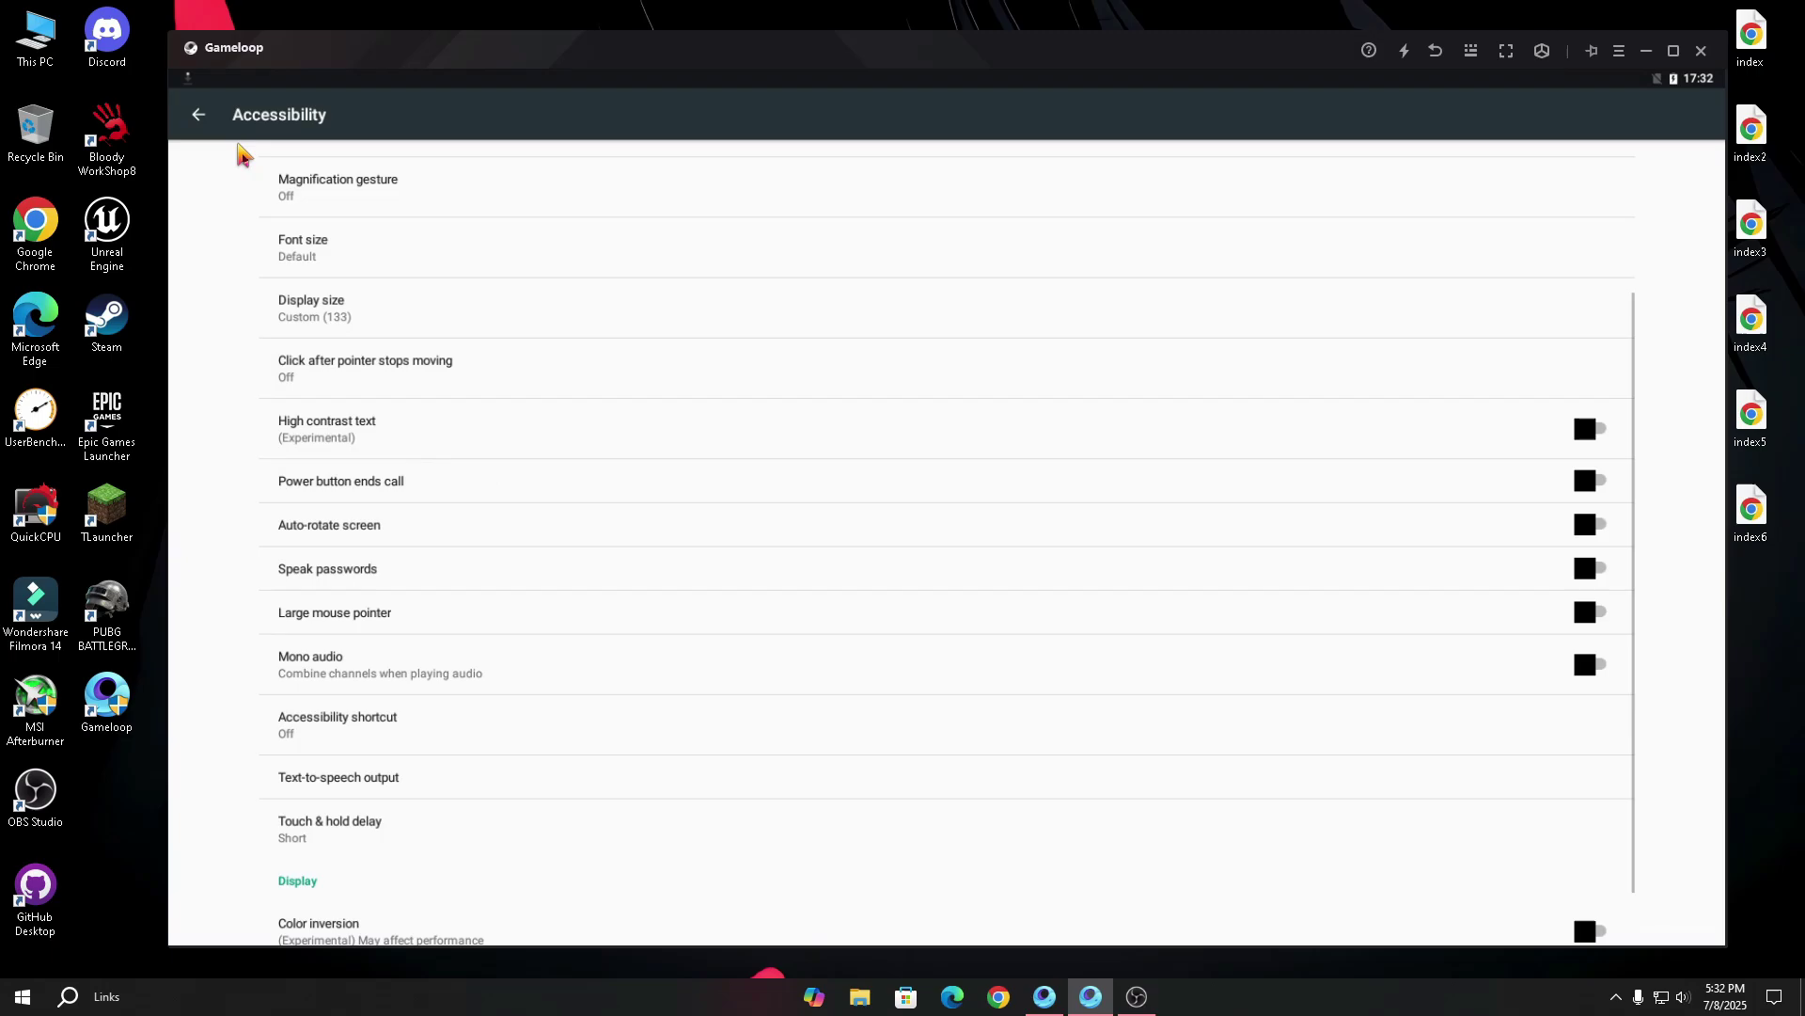
click(201, 115)
Find 'poin' in Settings, confirm the Pointer speed, and back out of Languages & input
click(1696, 115)
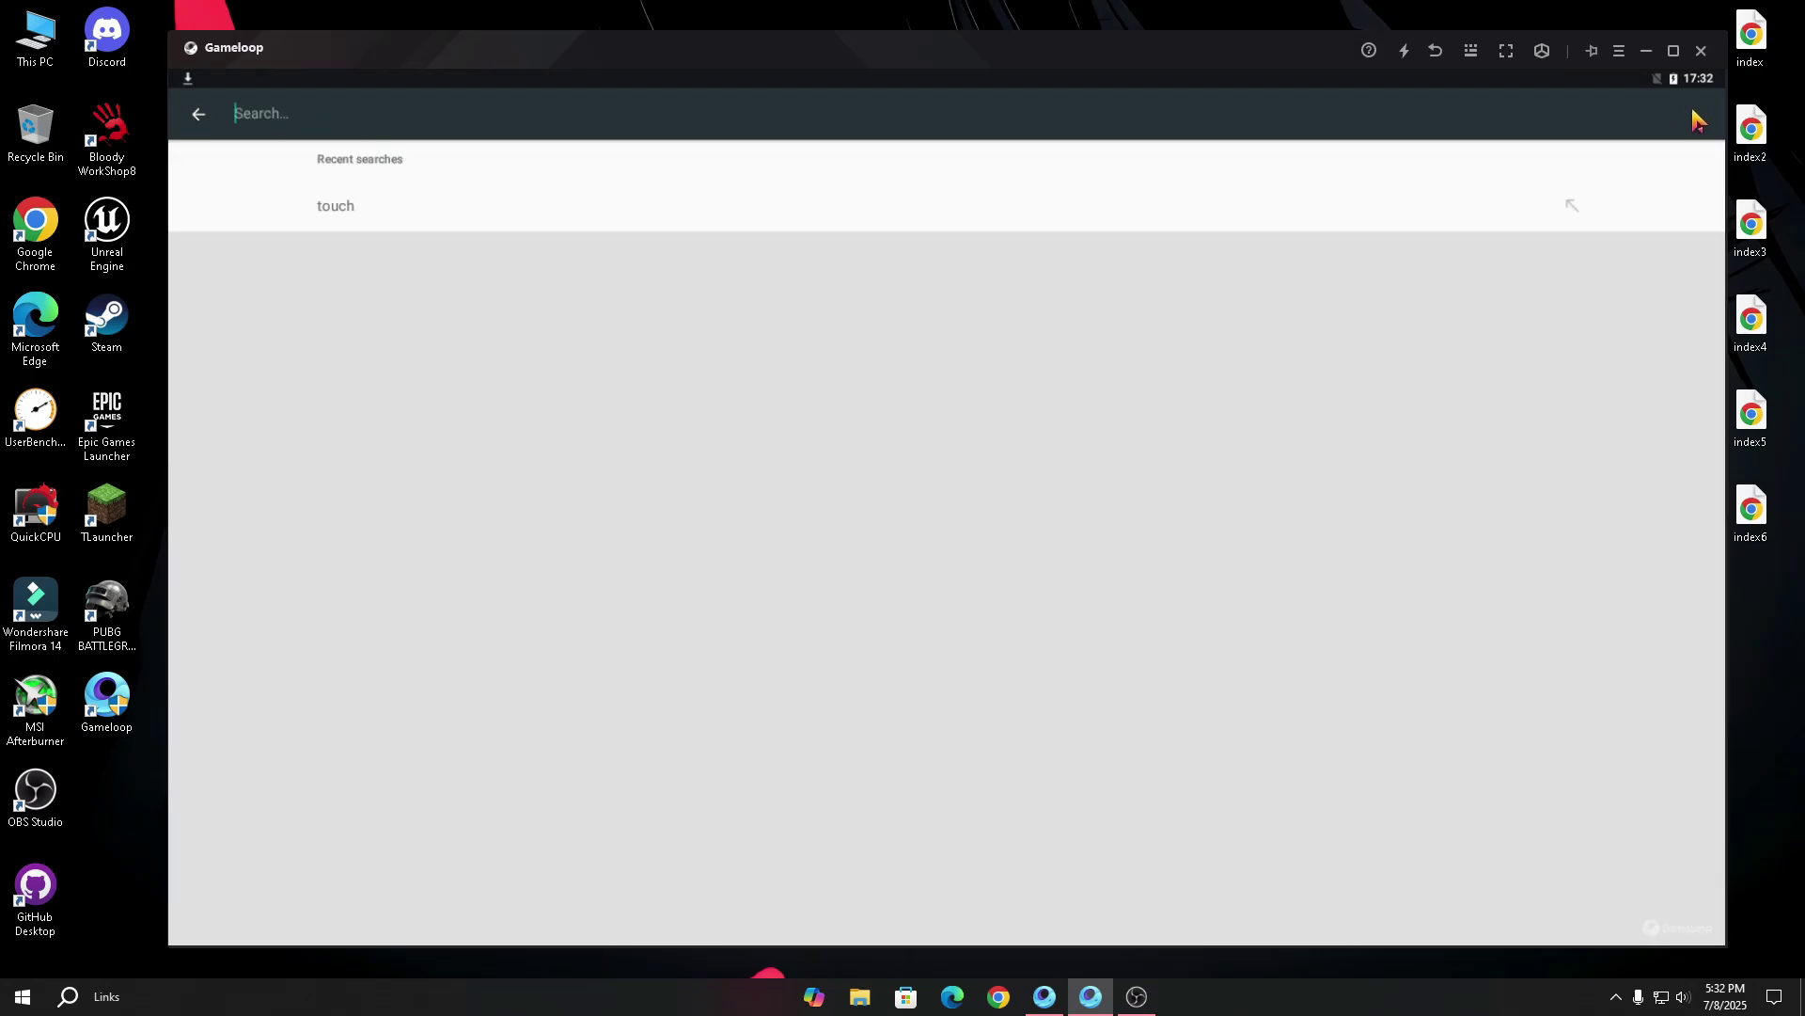
text(poin)
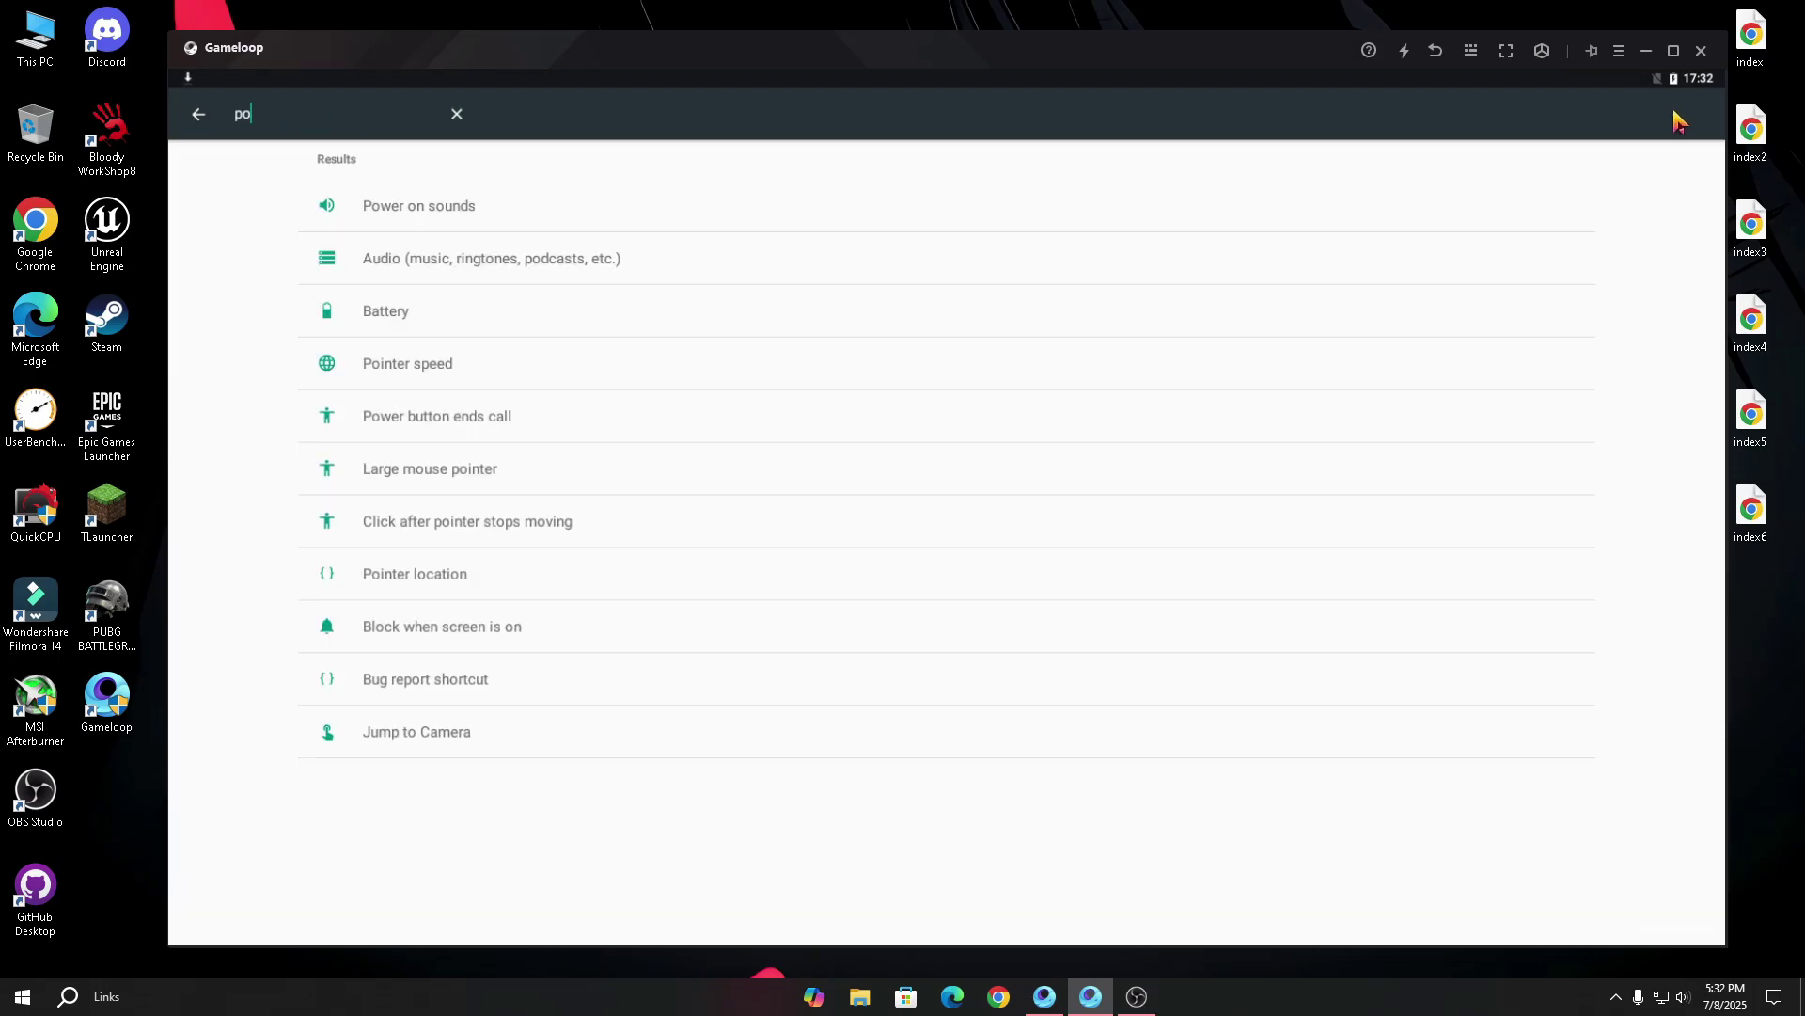
click(470, 216)
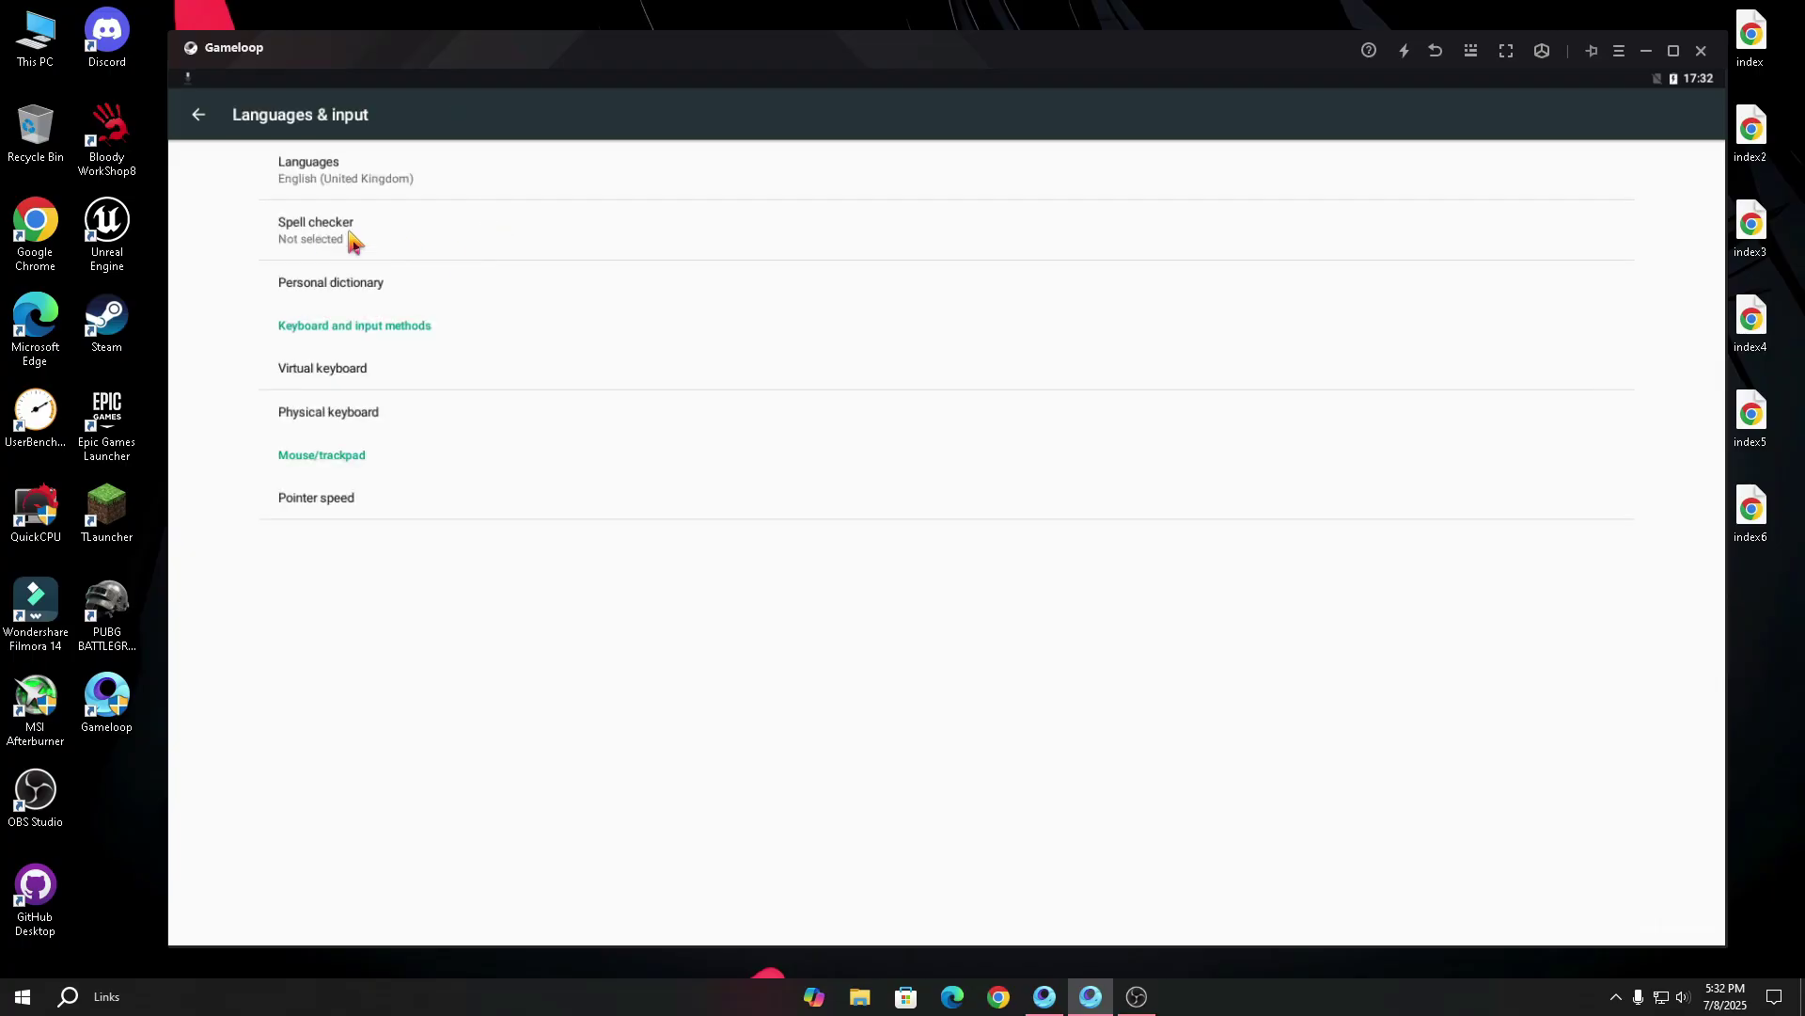
click(361, 498)
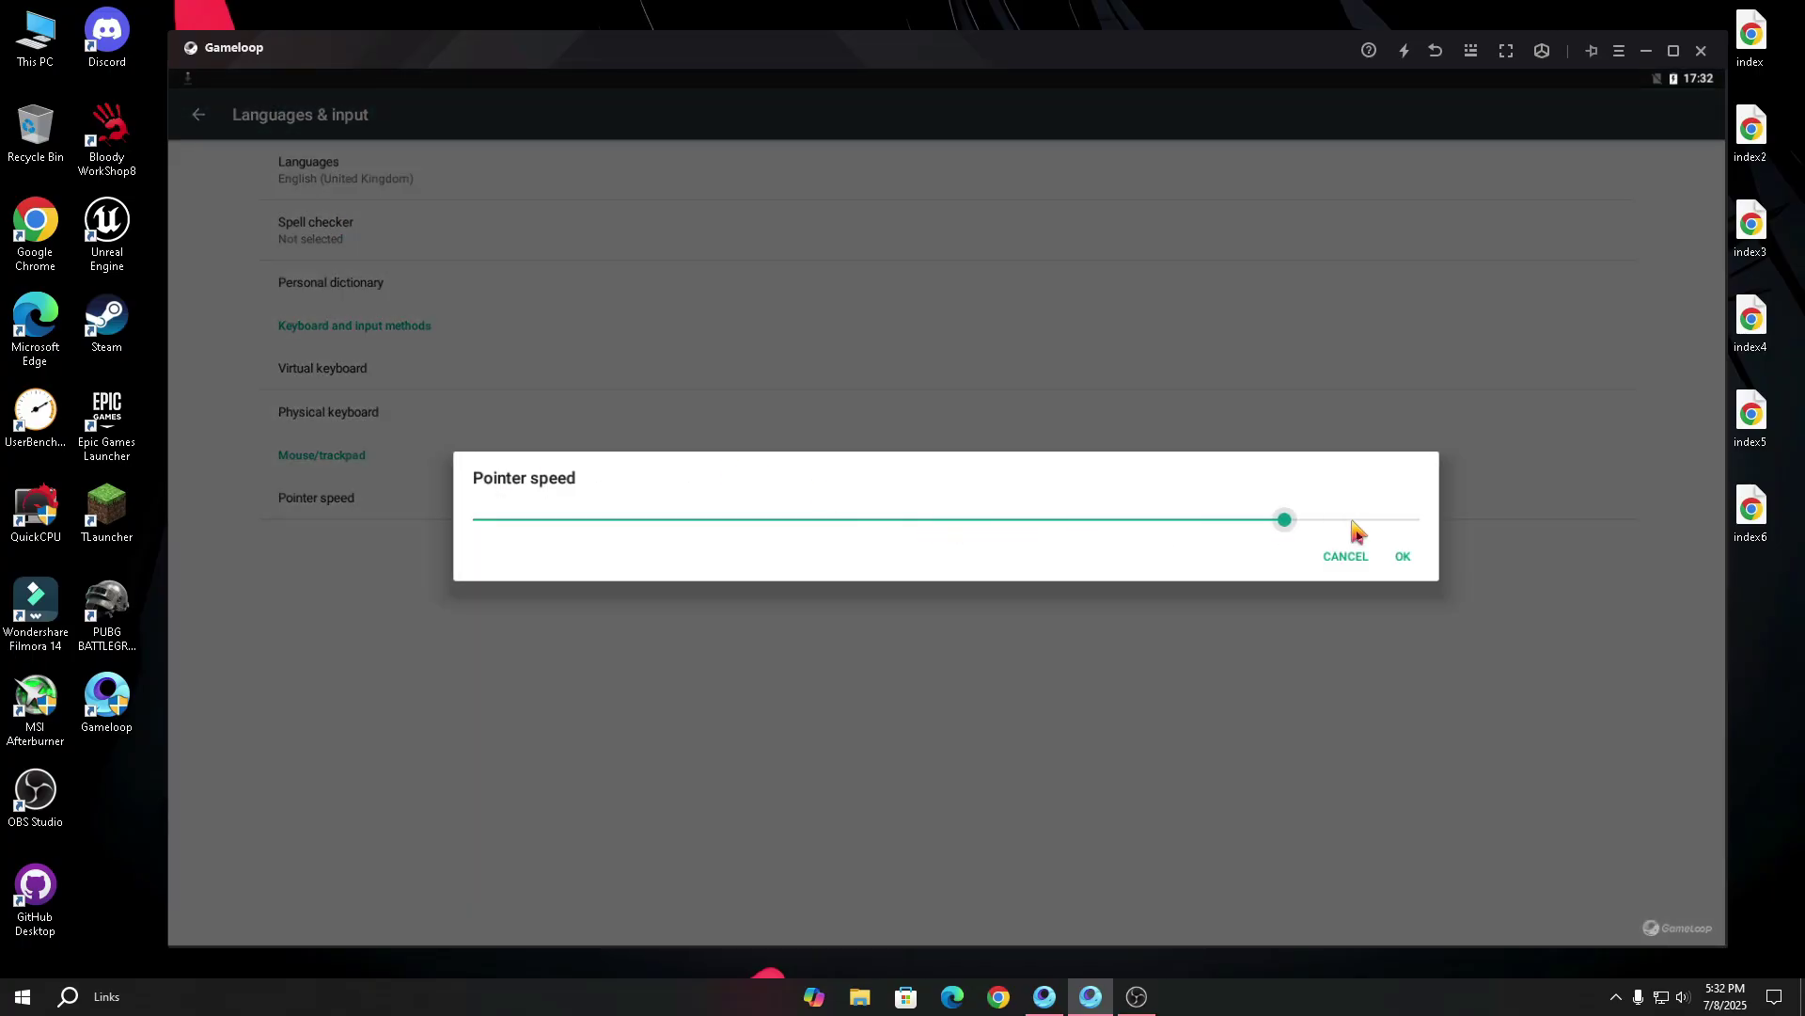
click(1407, 556)
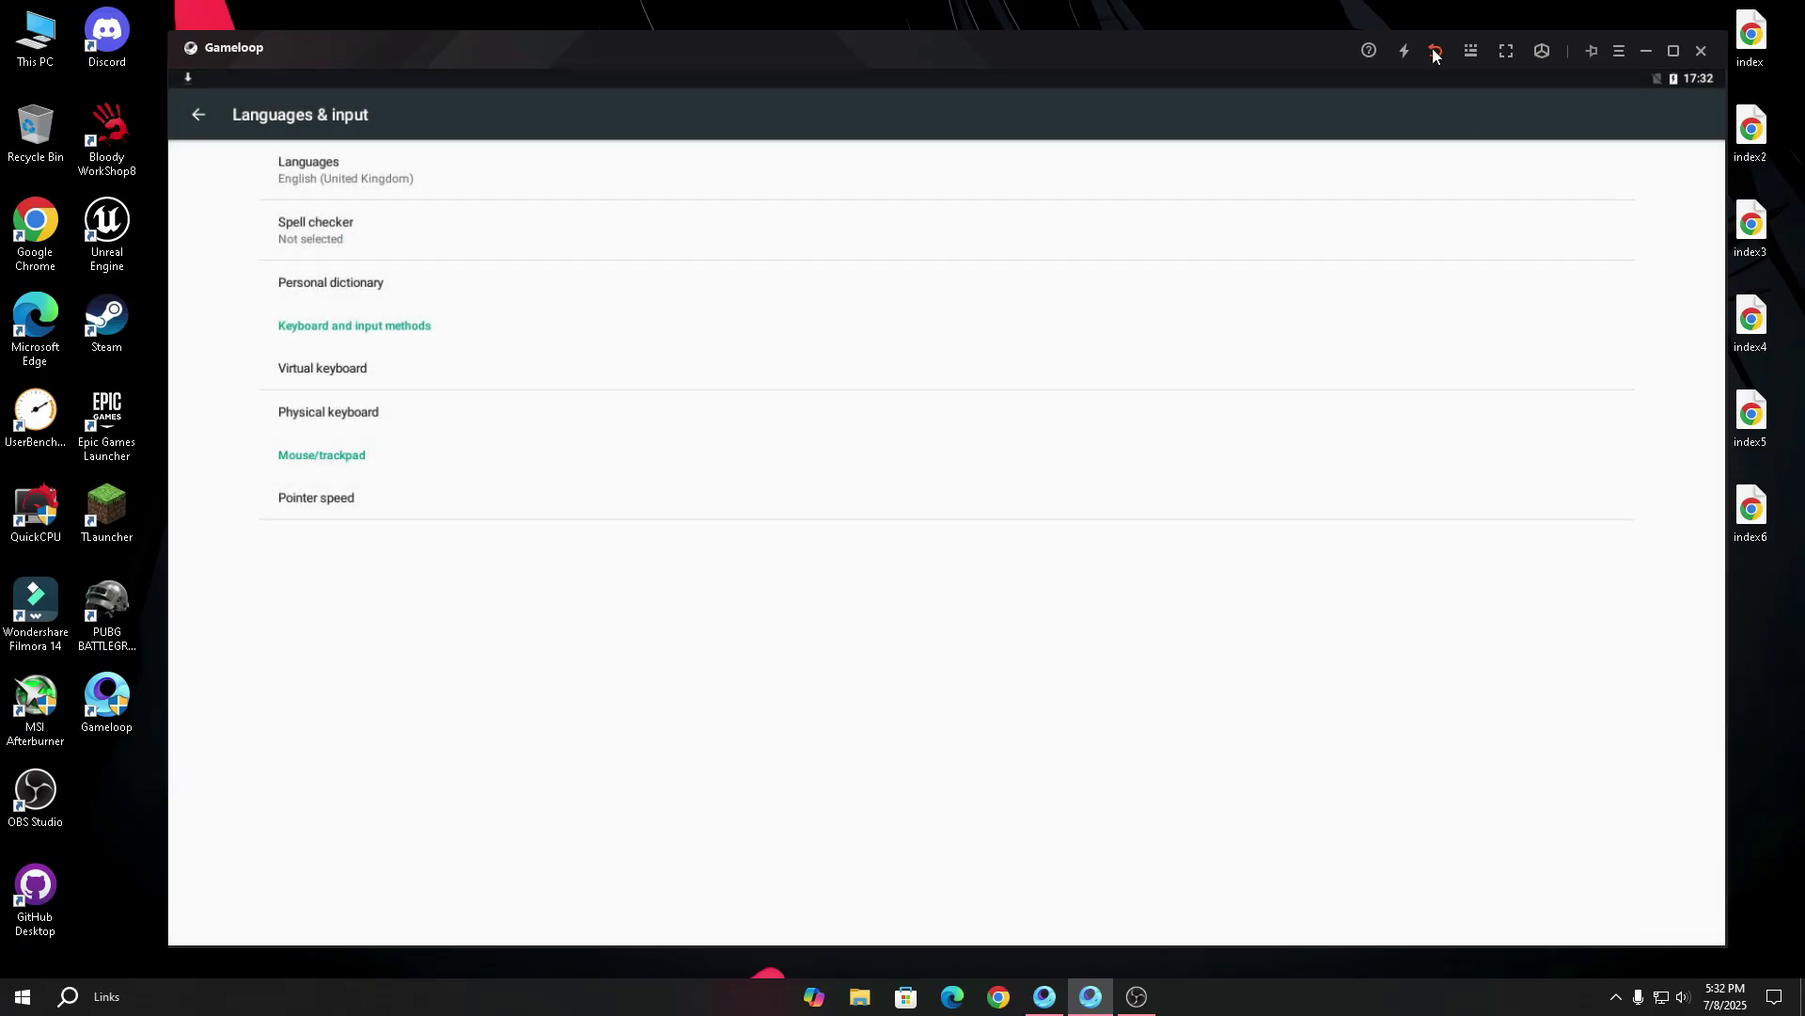
click(1435, 56)
In GameLoop settings, turn off run at startup, best fixed window ratio and reserved-game auto-download
click(1435, 56)
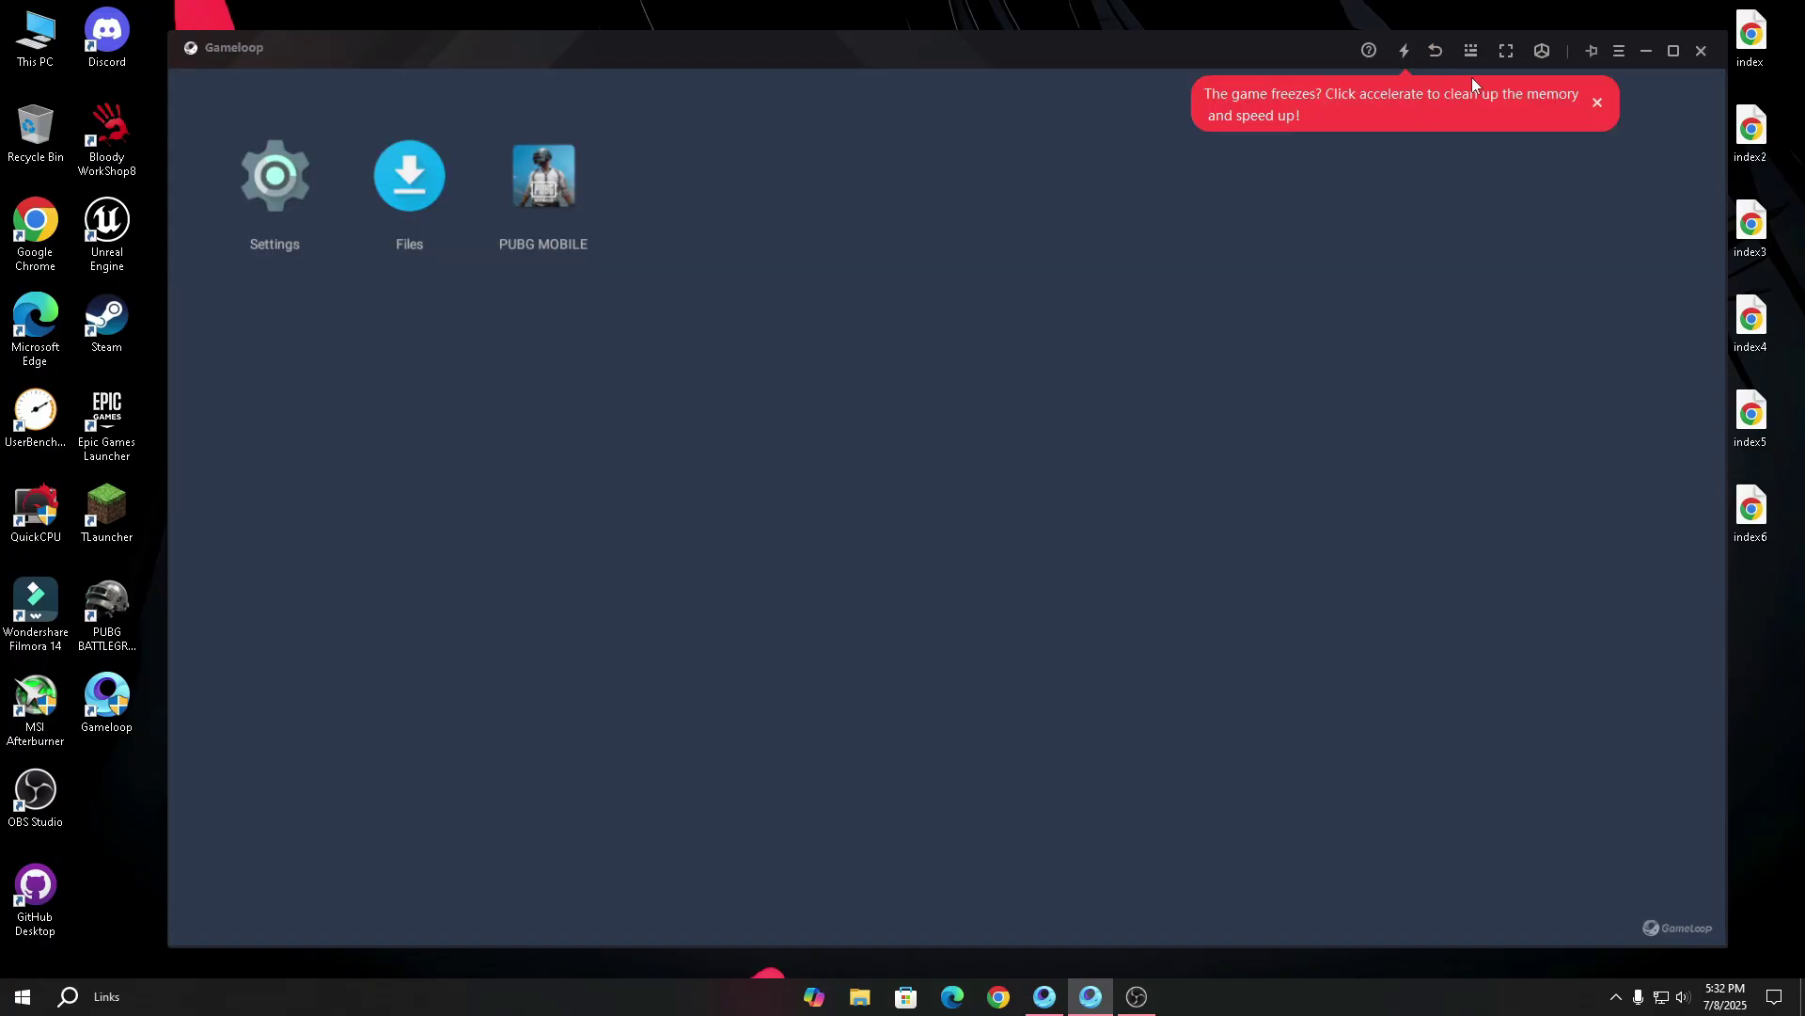
click(1598, 106)
click(1620, 54)
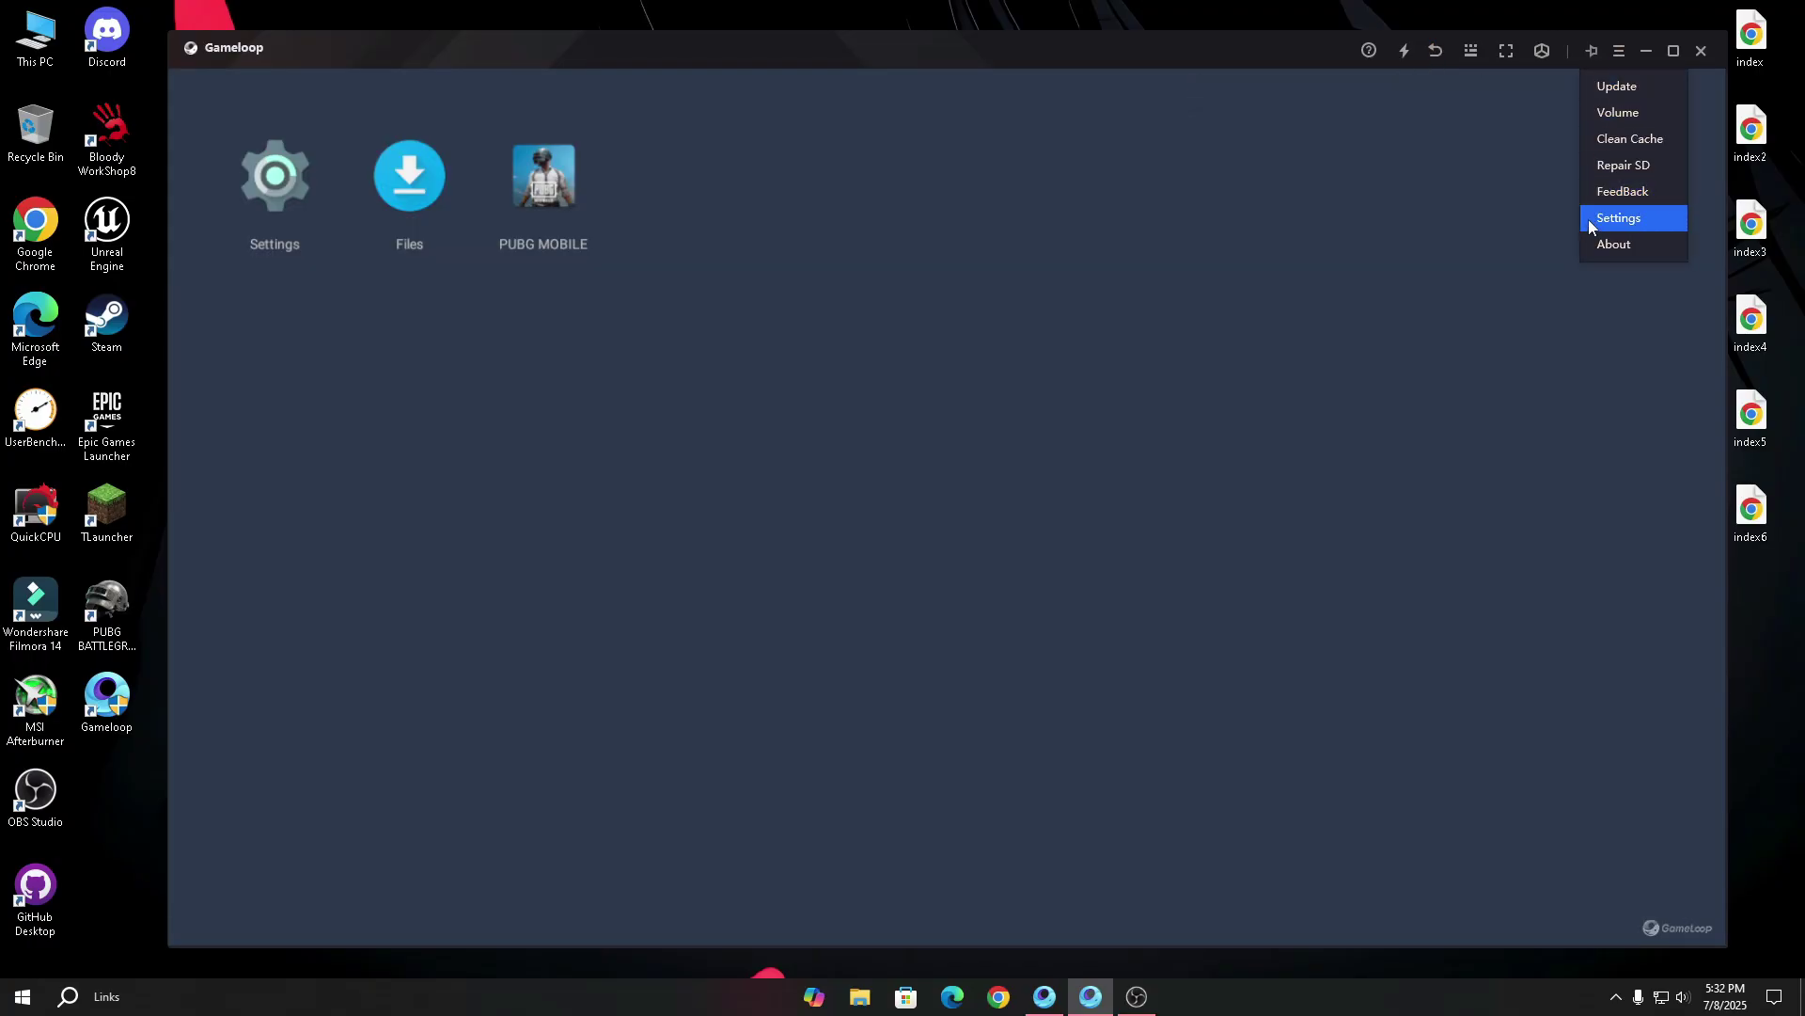
click(1596, 222)
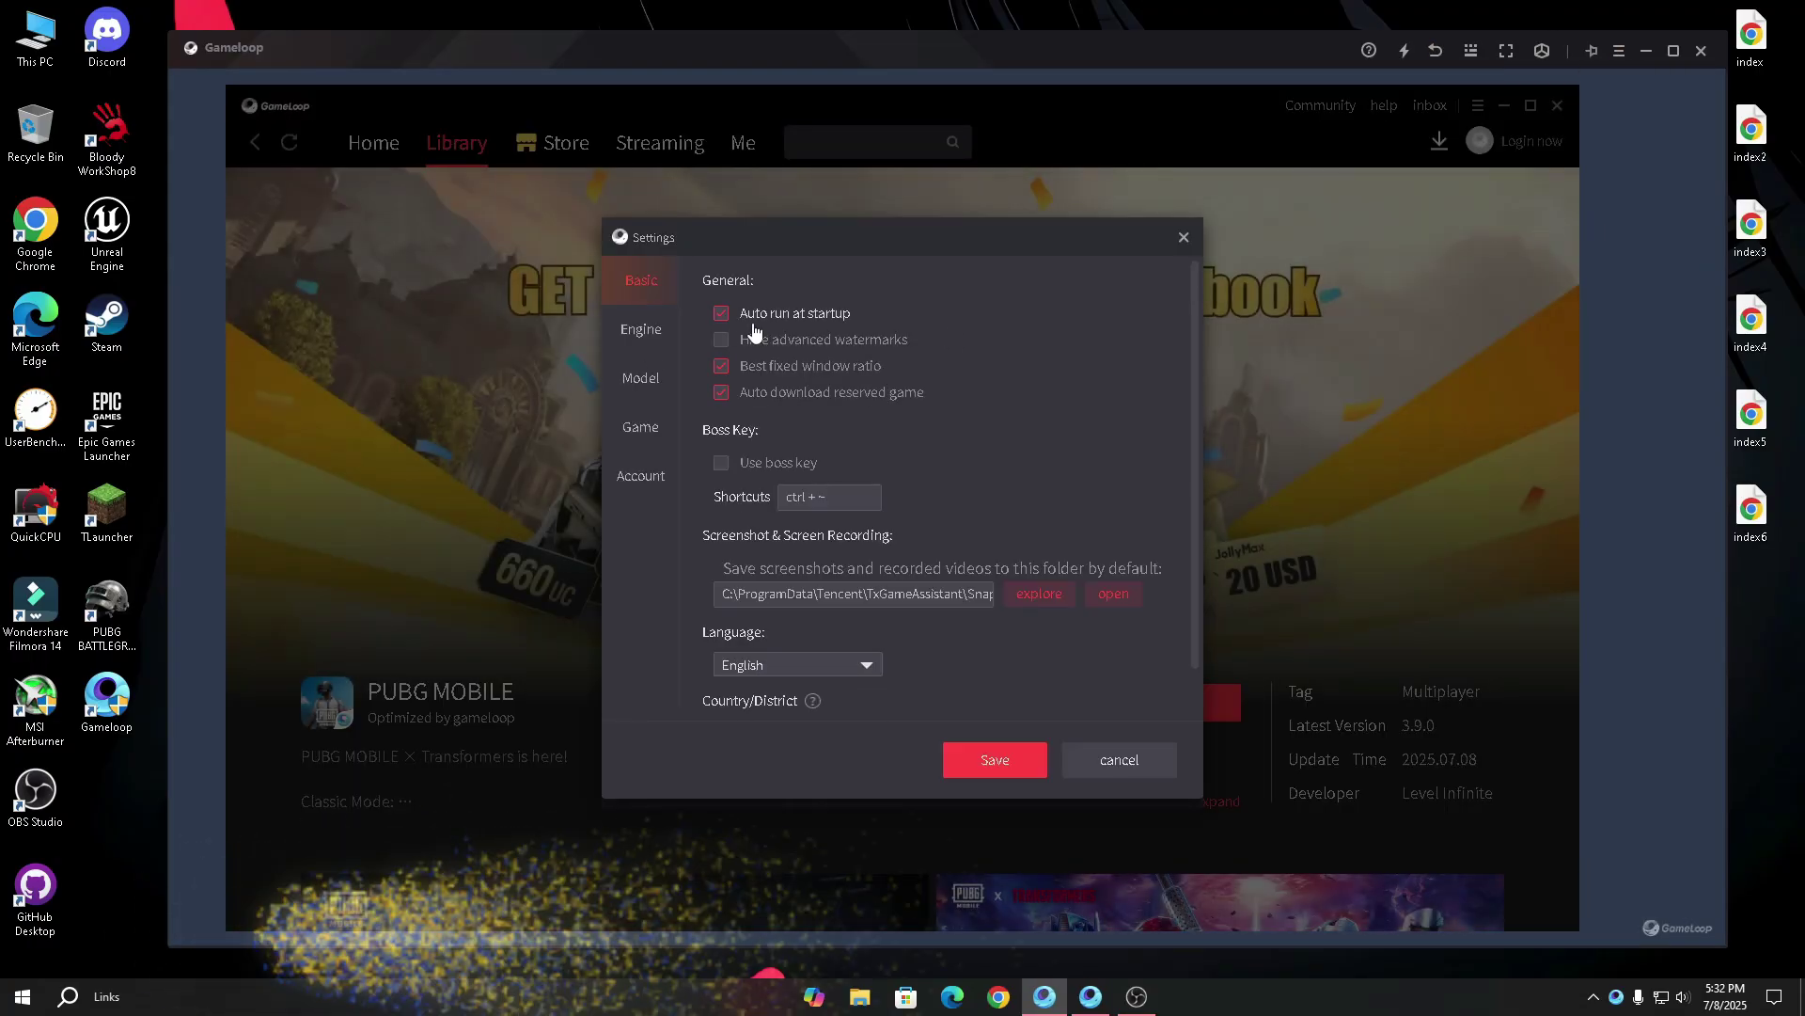
click(732, 314)
click(737, 365)
click(743, 393)
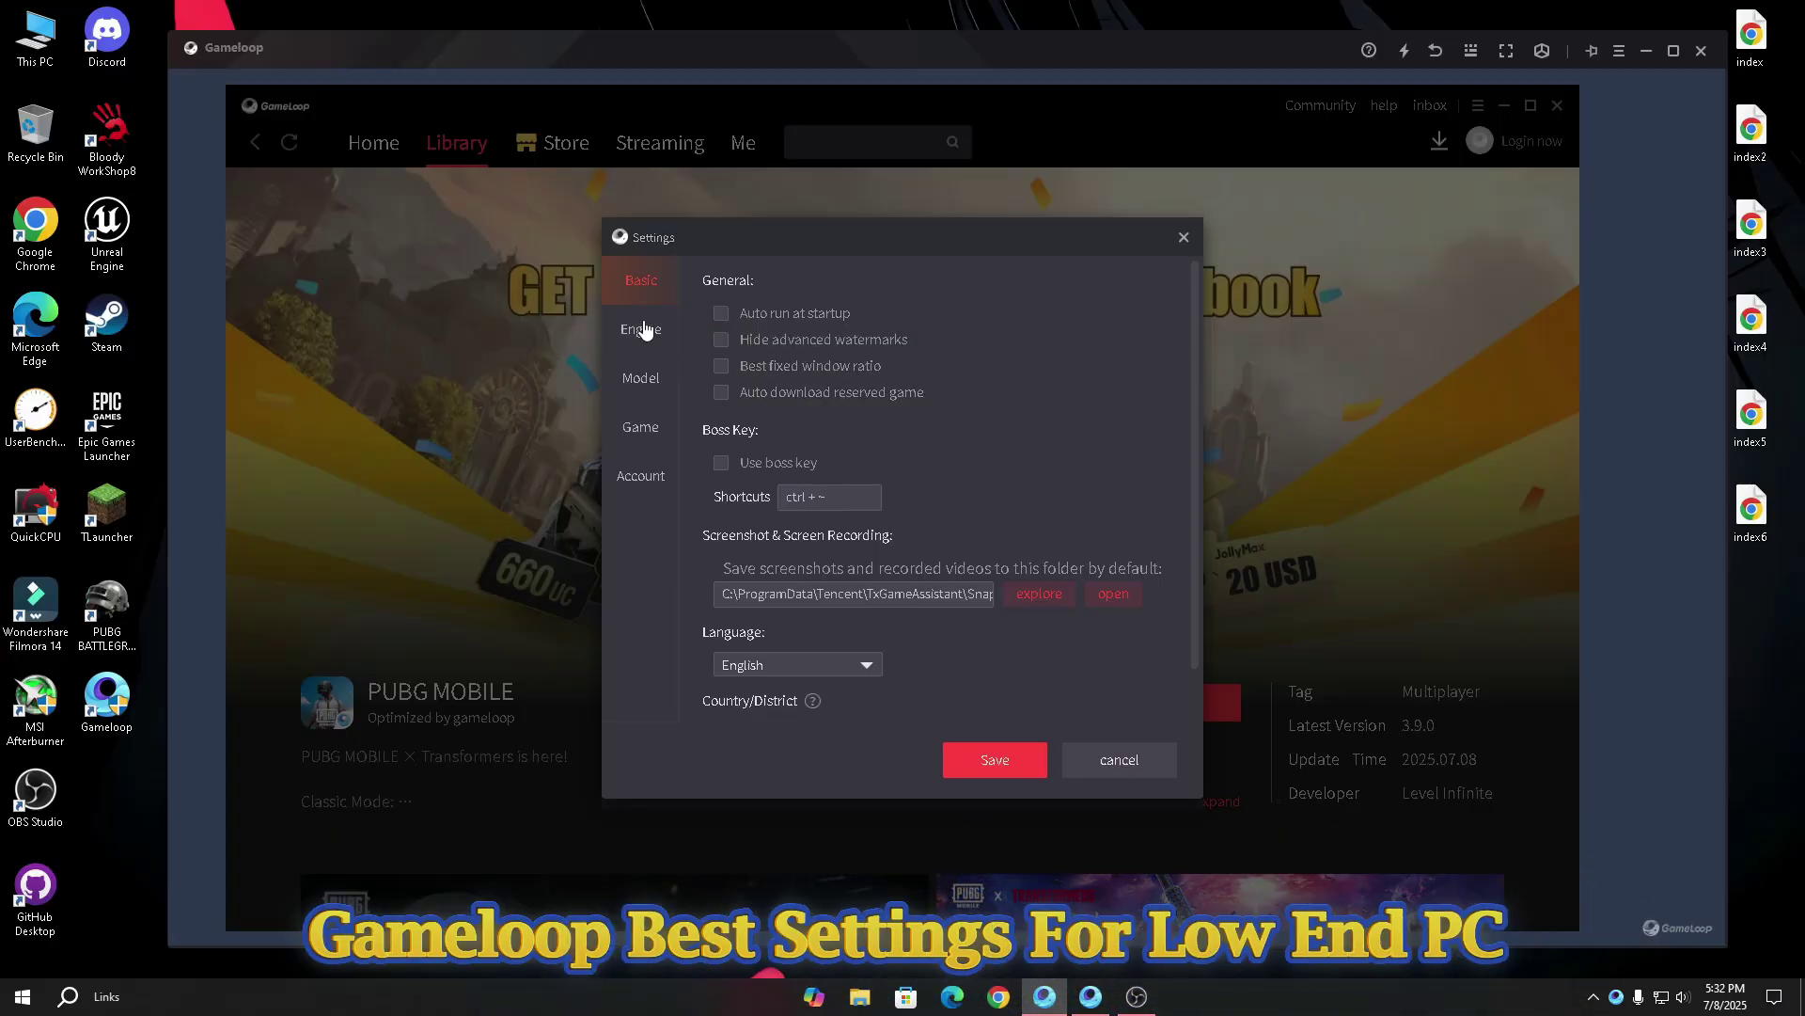
In Engine, enable vertical sync, choose DirectX+, 8192M memory and 4 processors
click(681, 329)
click(782, 449)
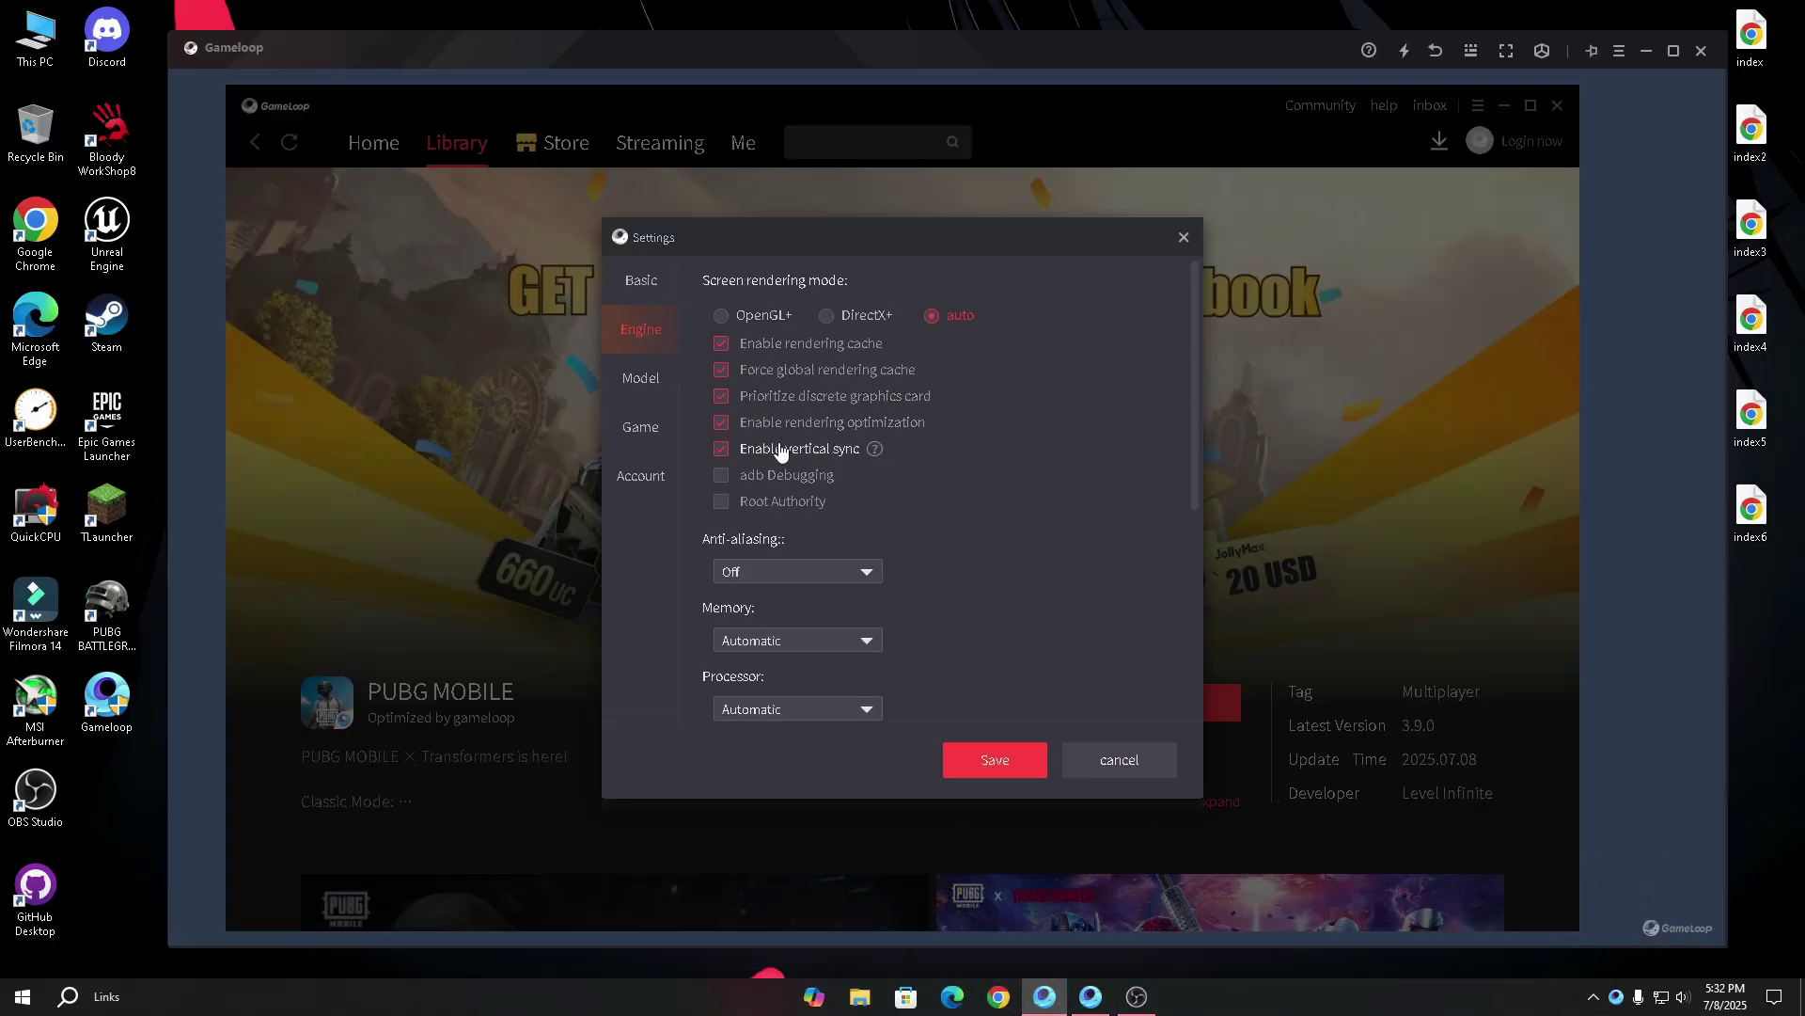
click(826, 315)
scroll(1048, 449, down, 5)
click(800, 359)
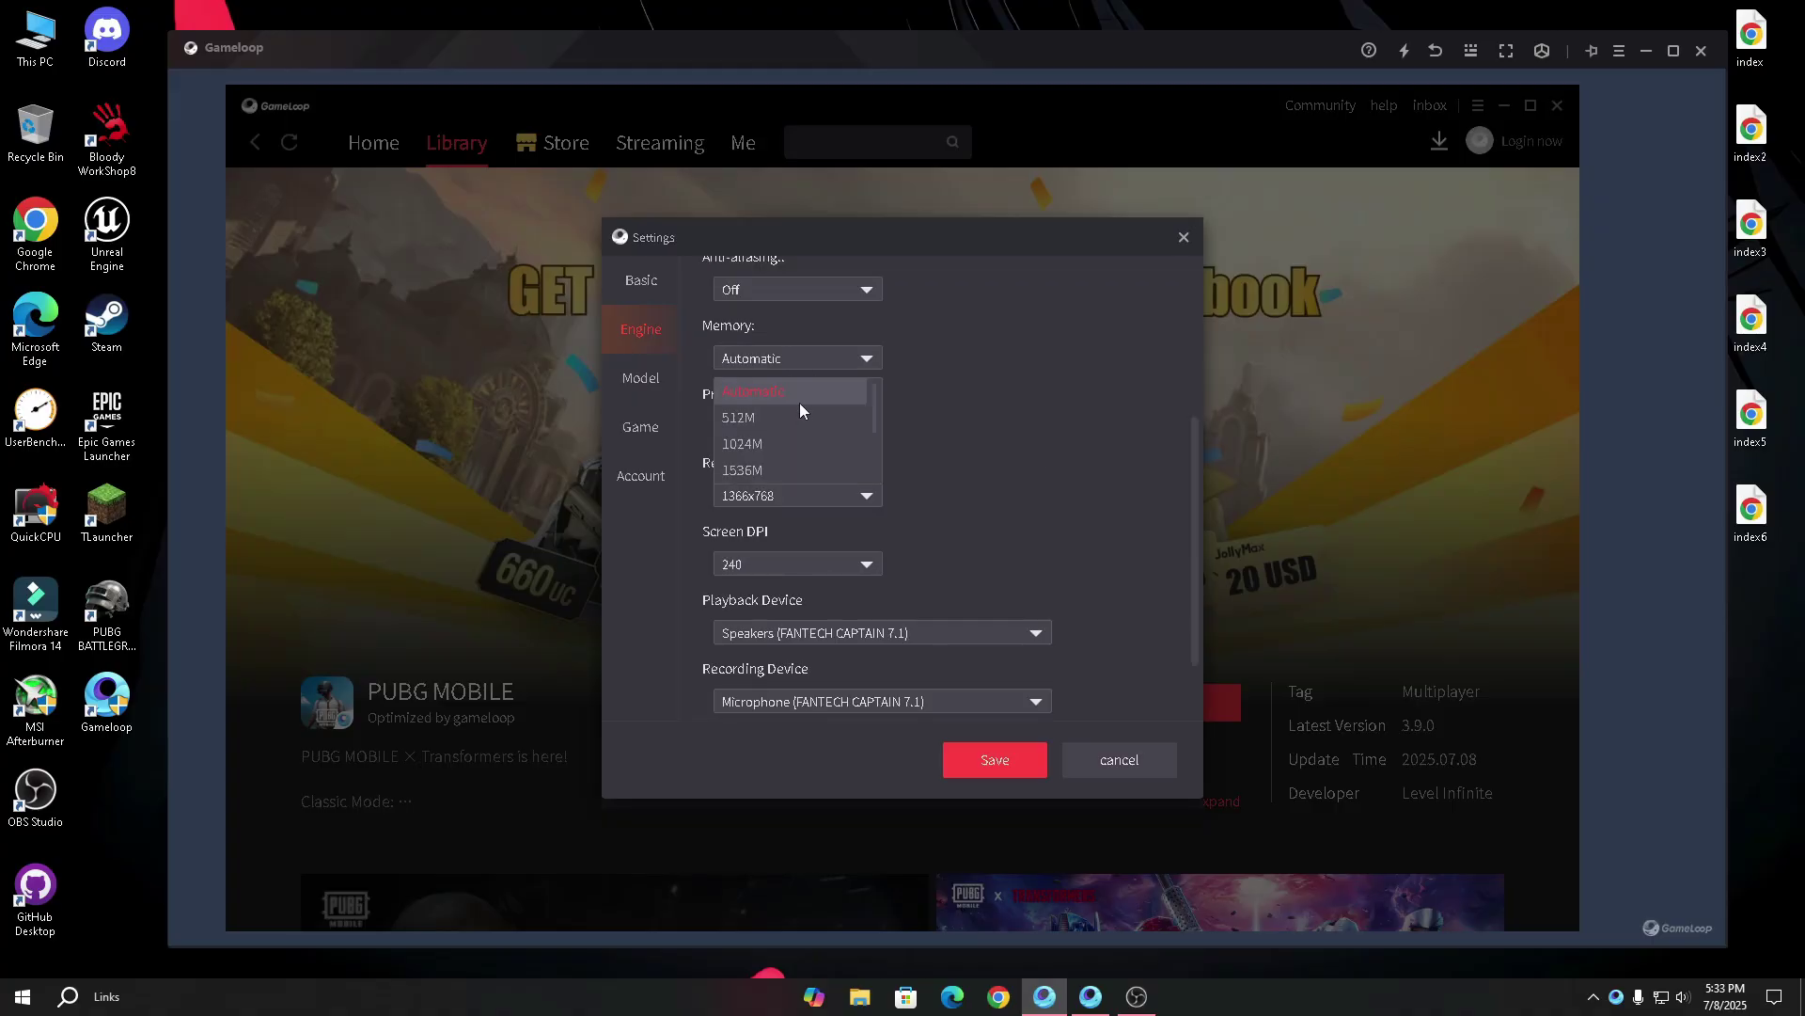
click(799, 426)
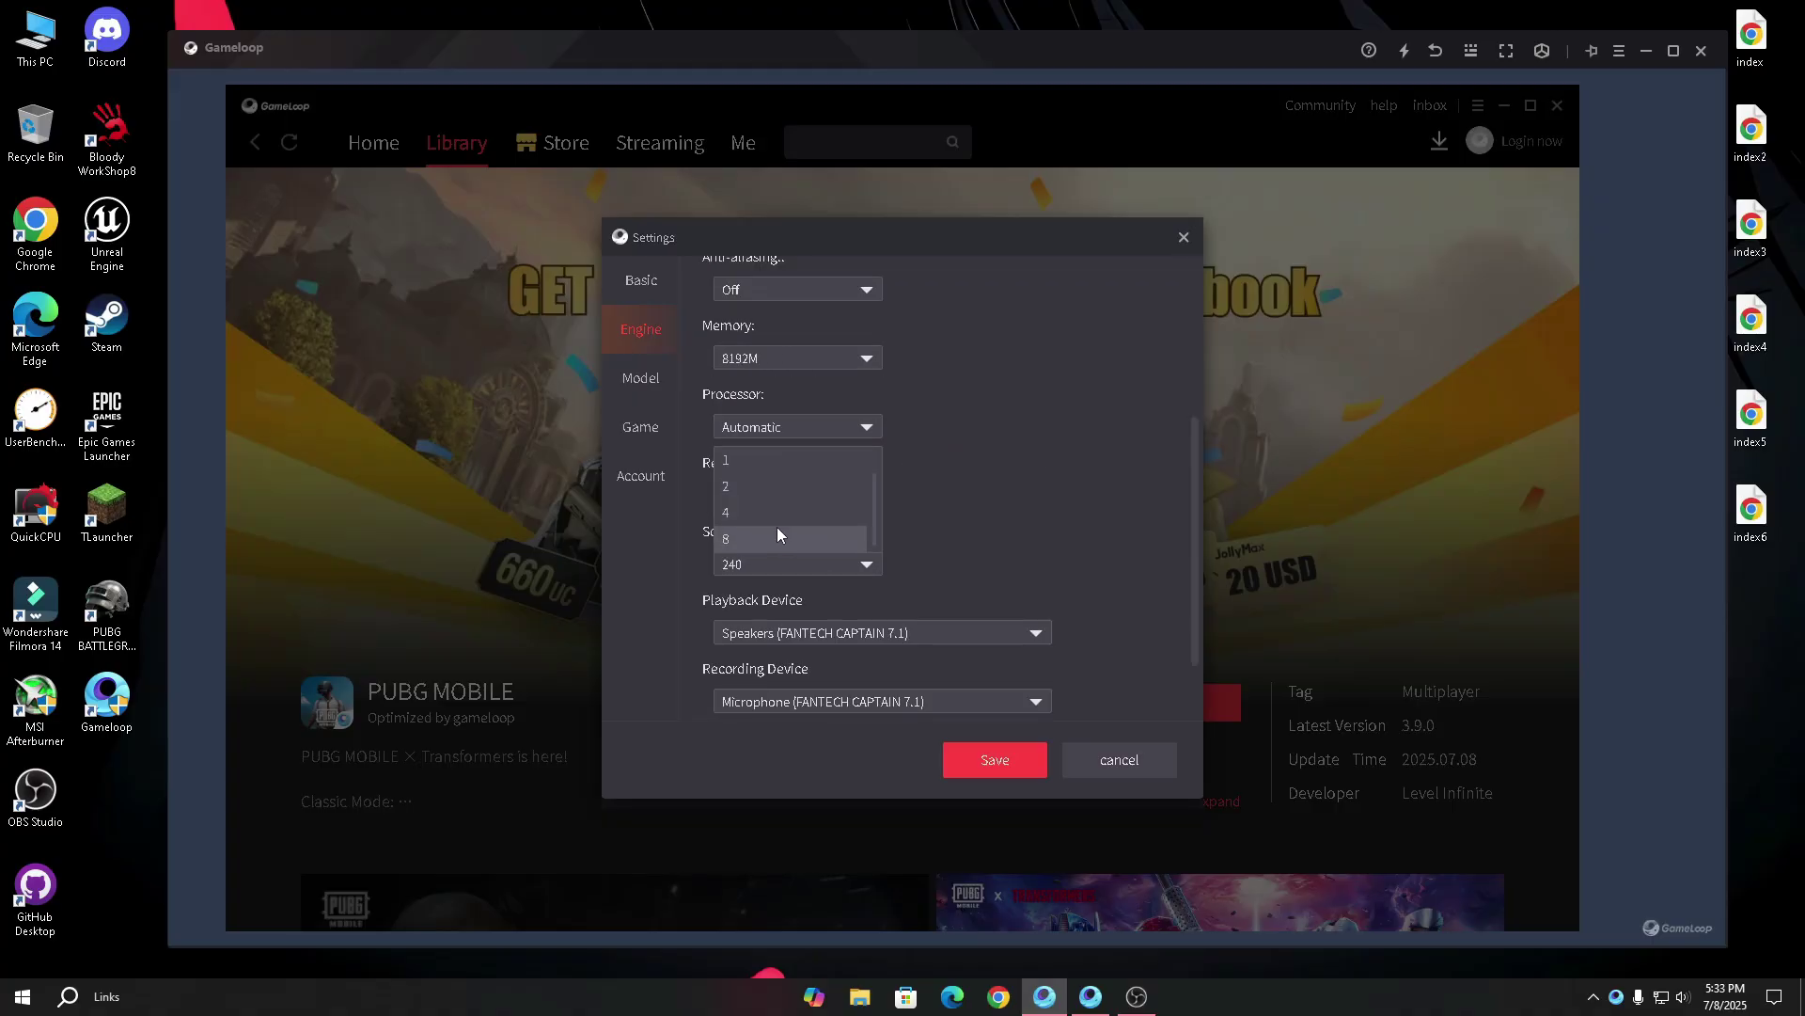
click(778, 512)
click(799, 427)
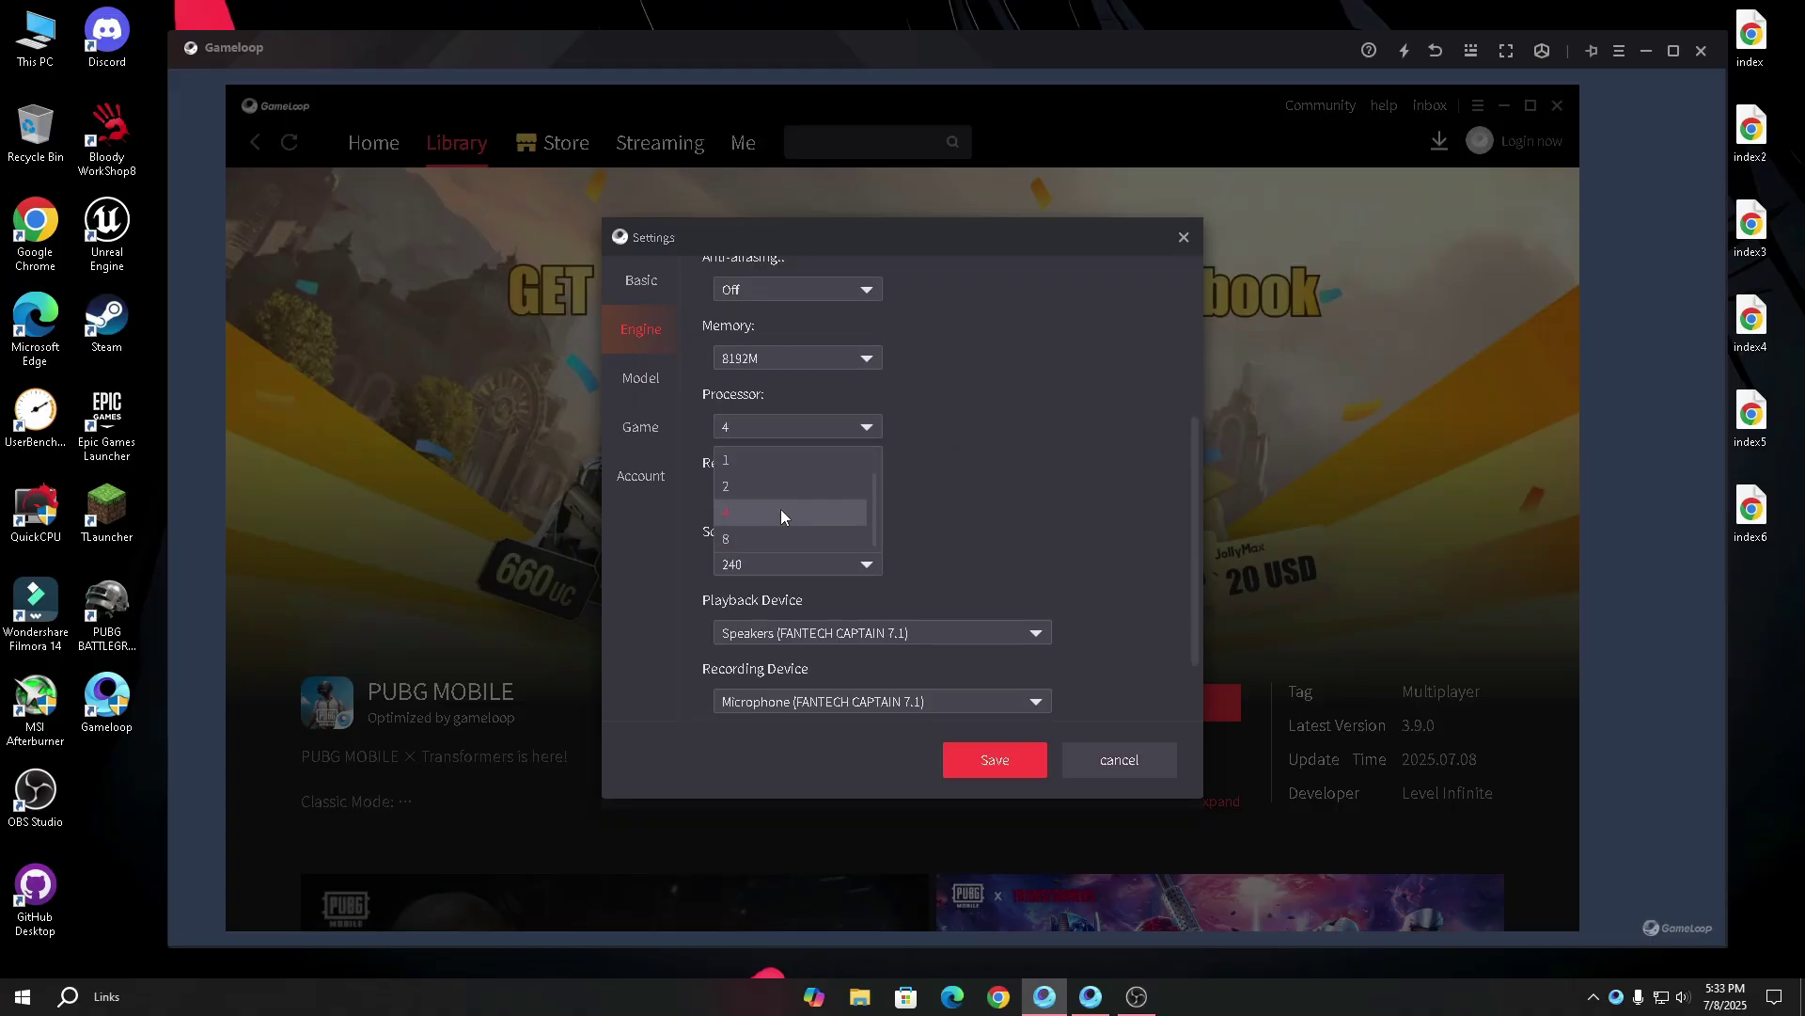
click(781, 513)
Set resolution to 1920x1080, screen DPI to 320, and pick the audio channel
click(764, 498)
click(765, 559)
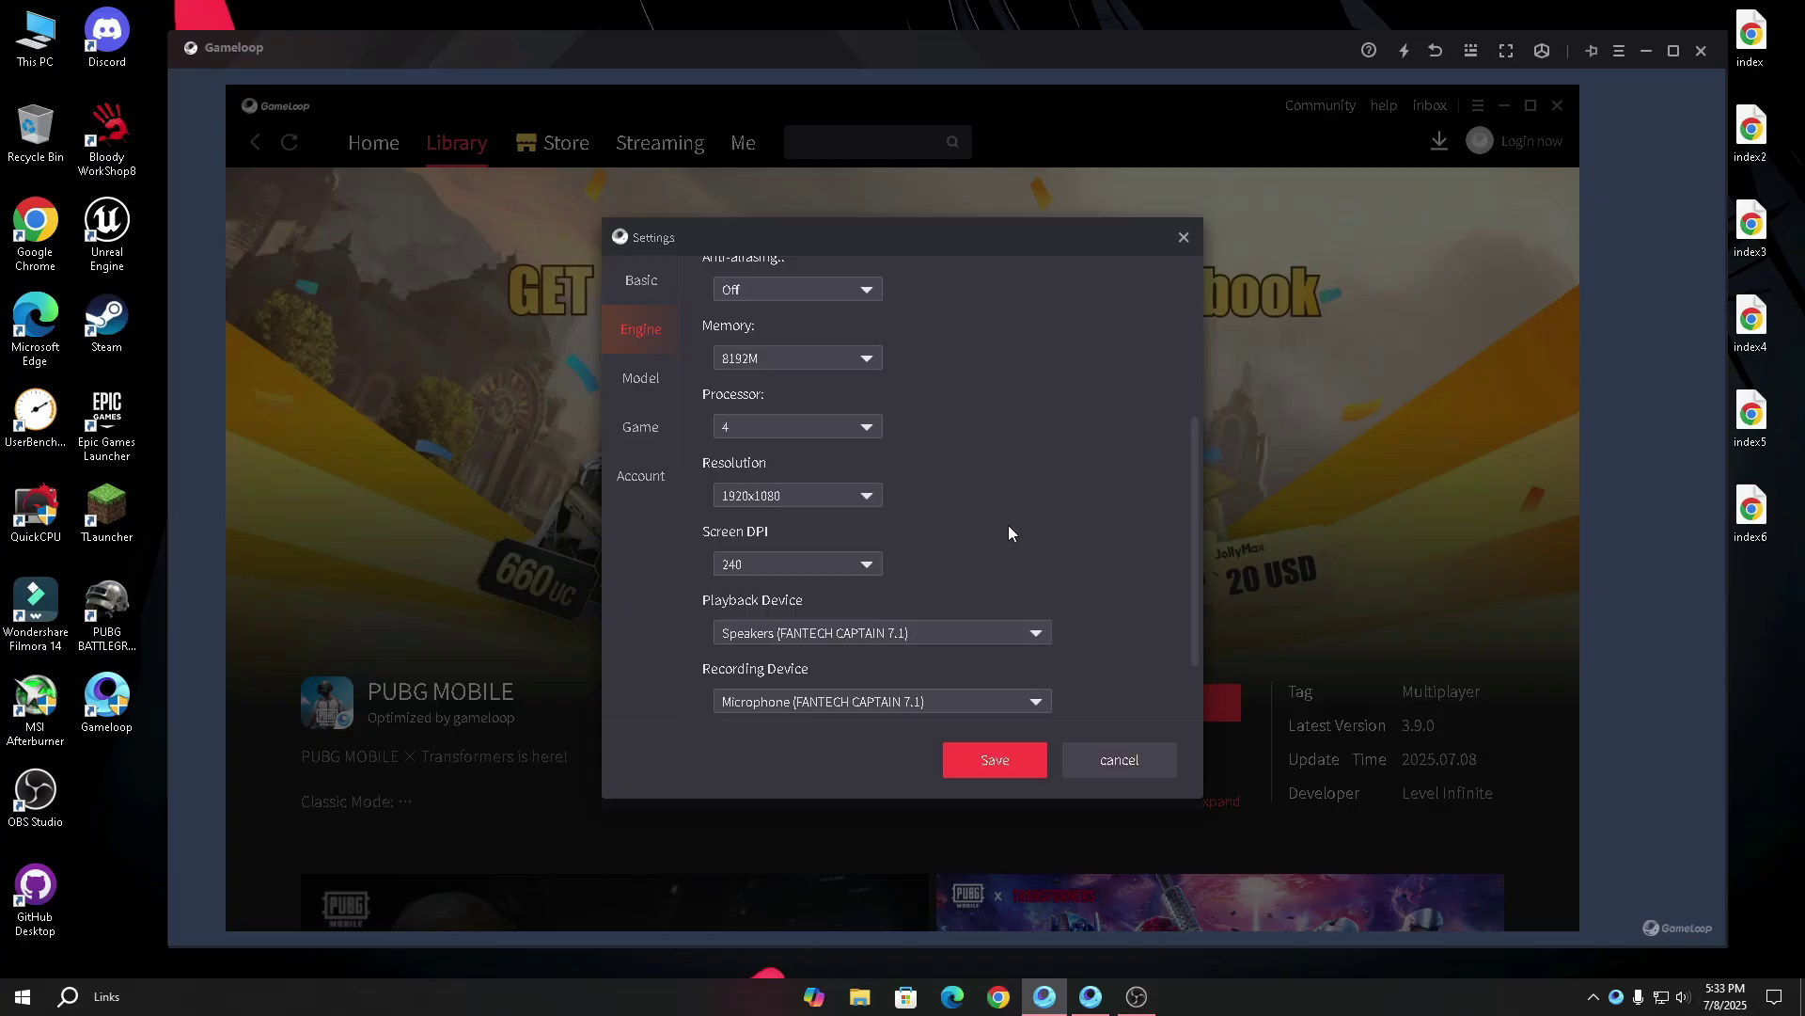
scroll(775, 483, down, 1)
click(775, 477)
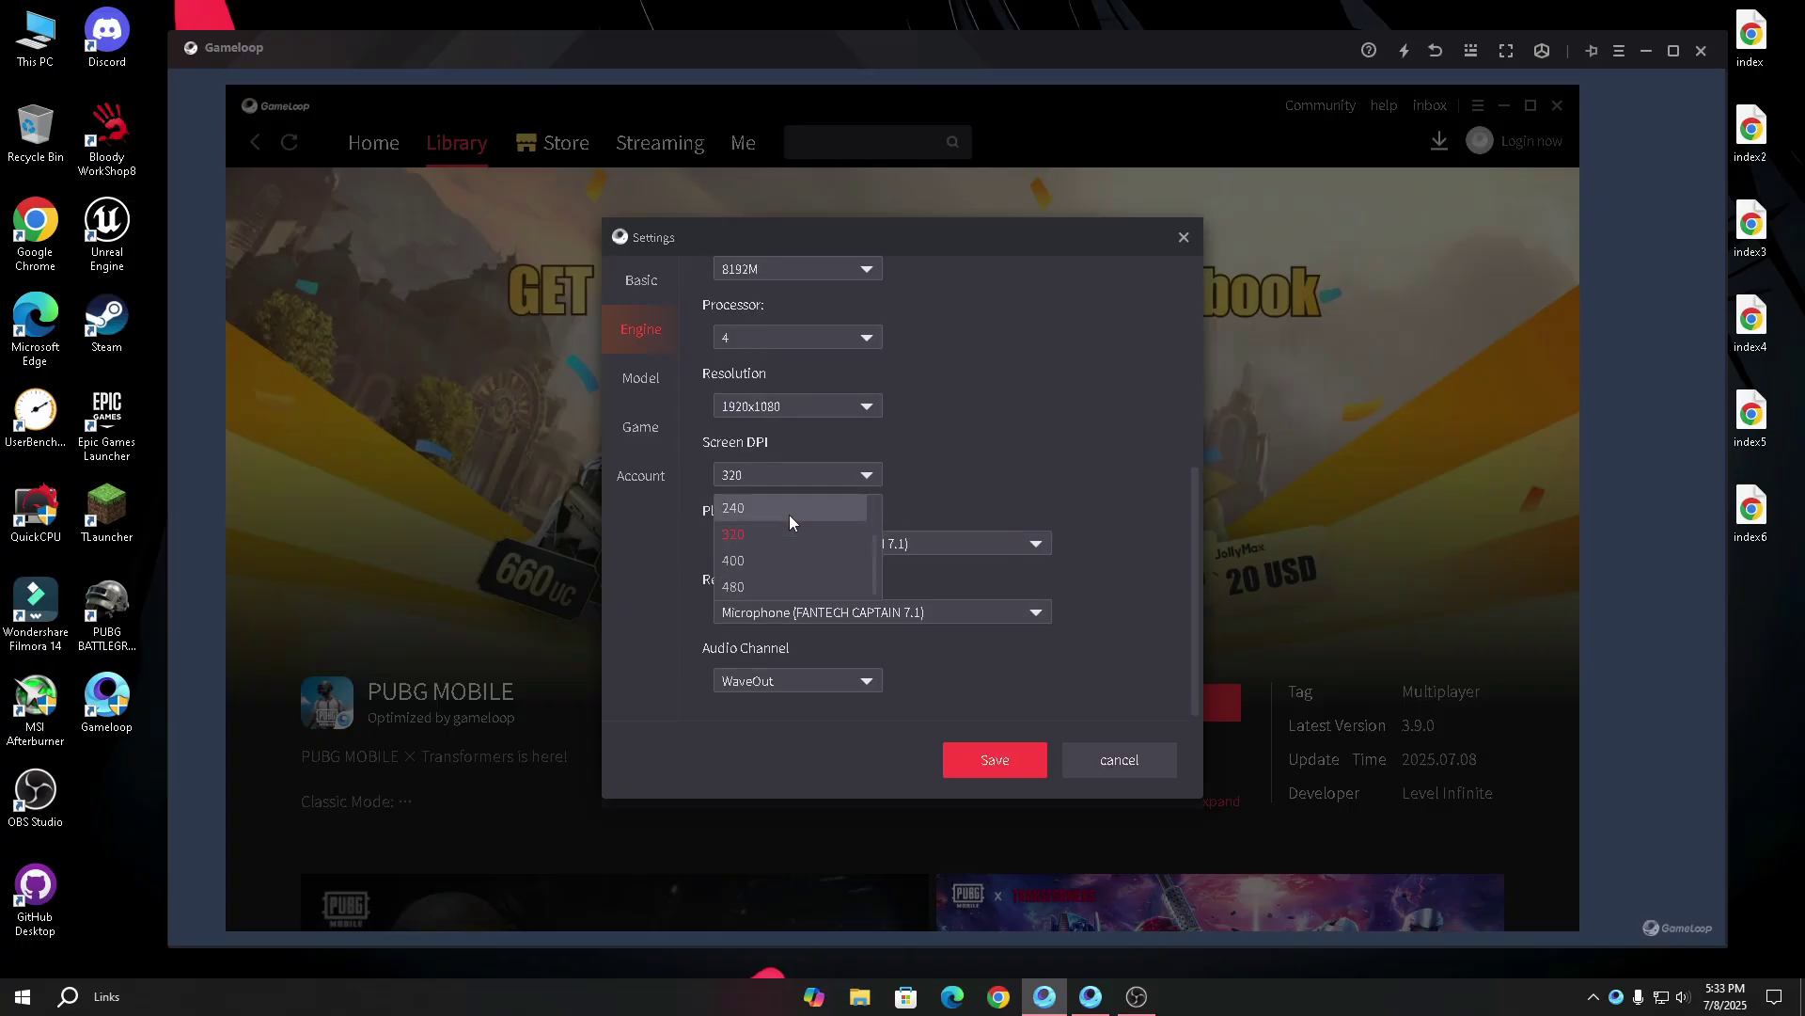
click(788, 515)
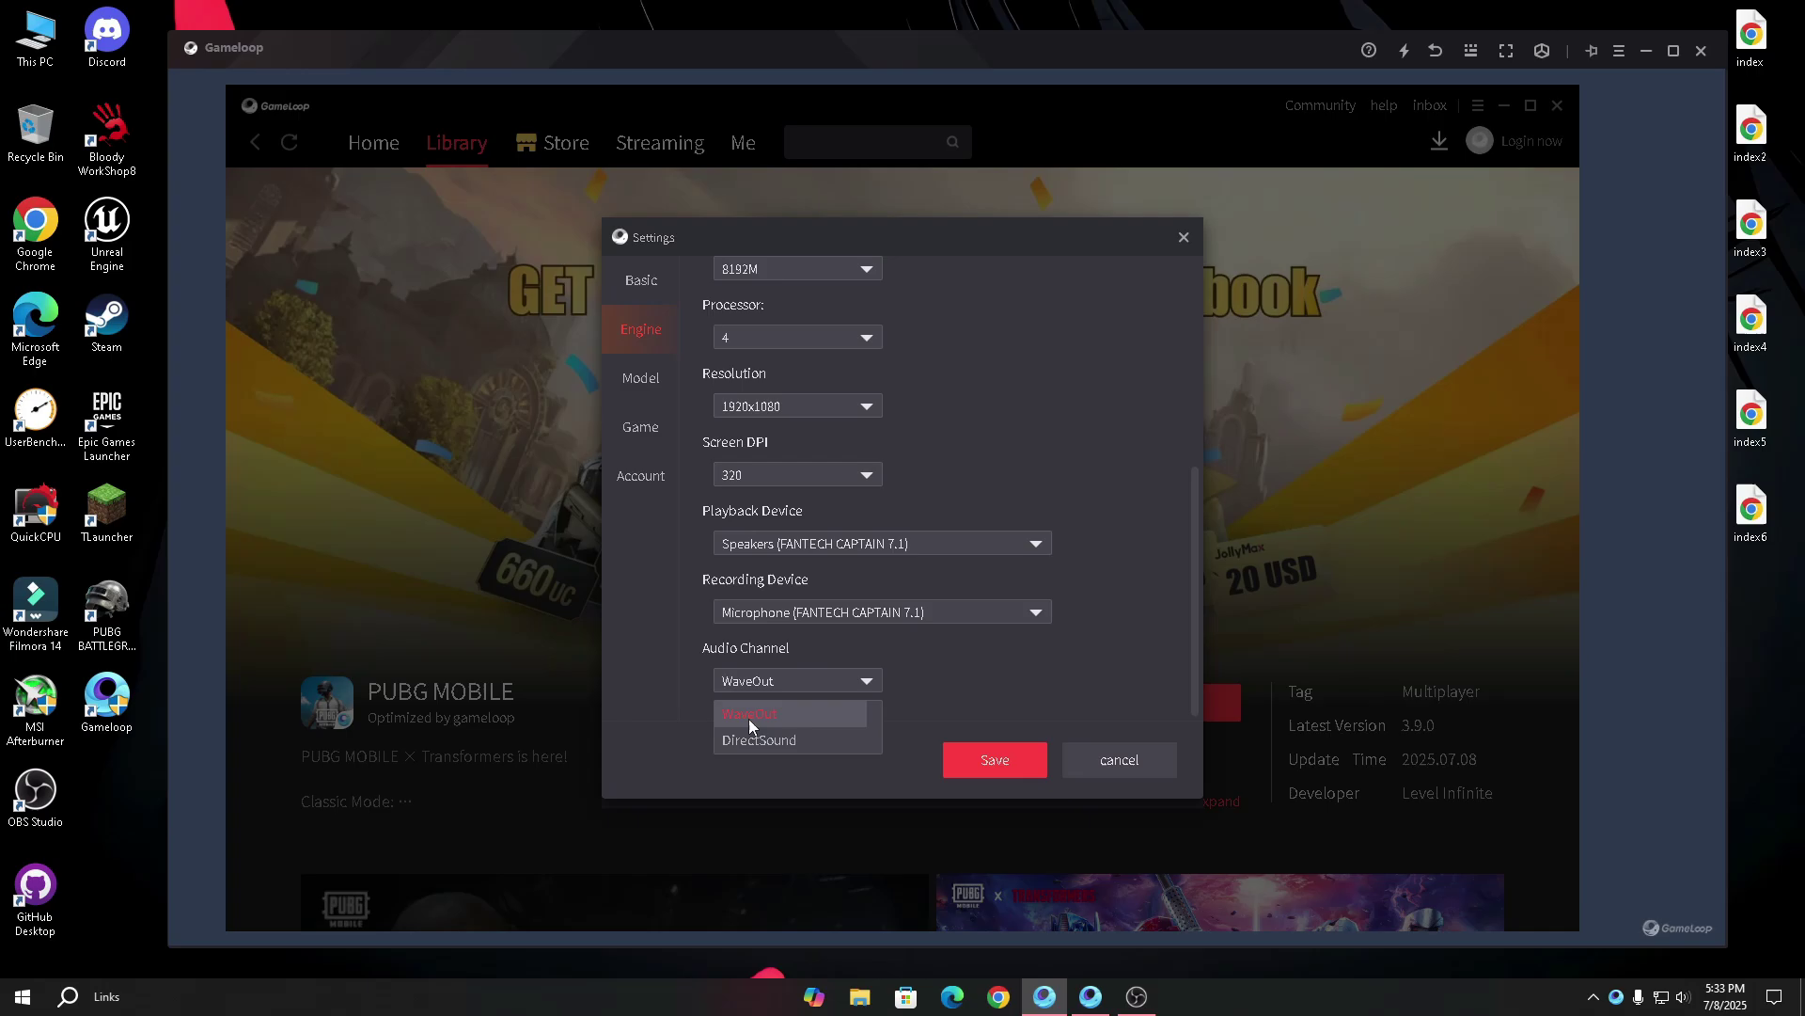
click(748, 735)
Set PUBG MOBILE game definition to HD 1080P and save the settings
click(635, 370)
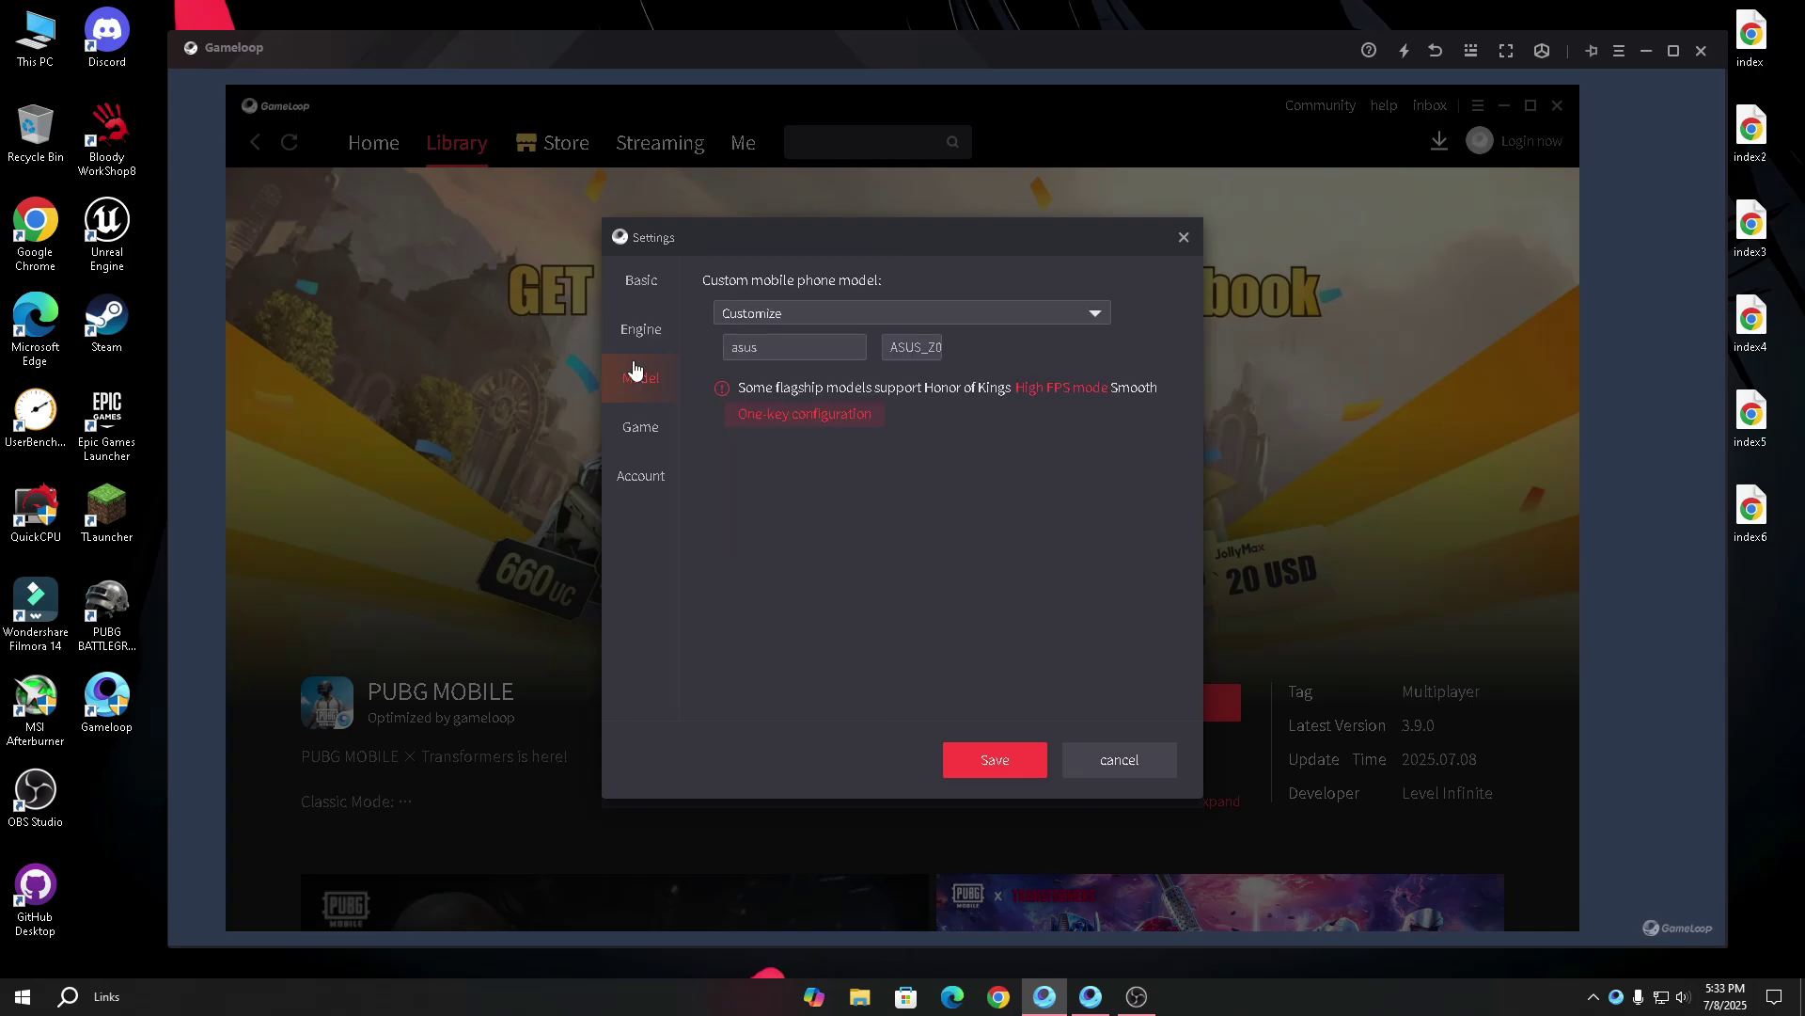
click(640, 427)
click(757, 403)
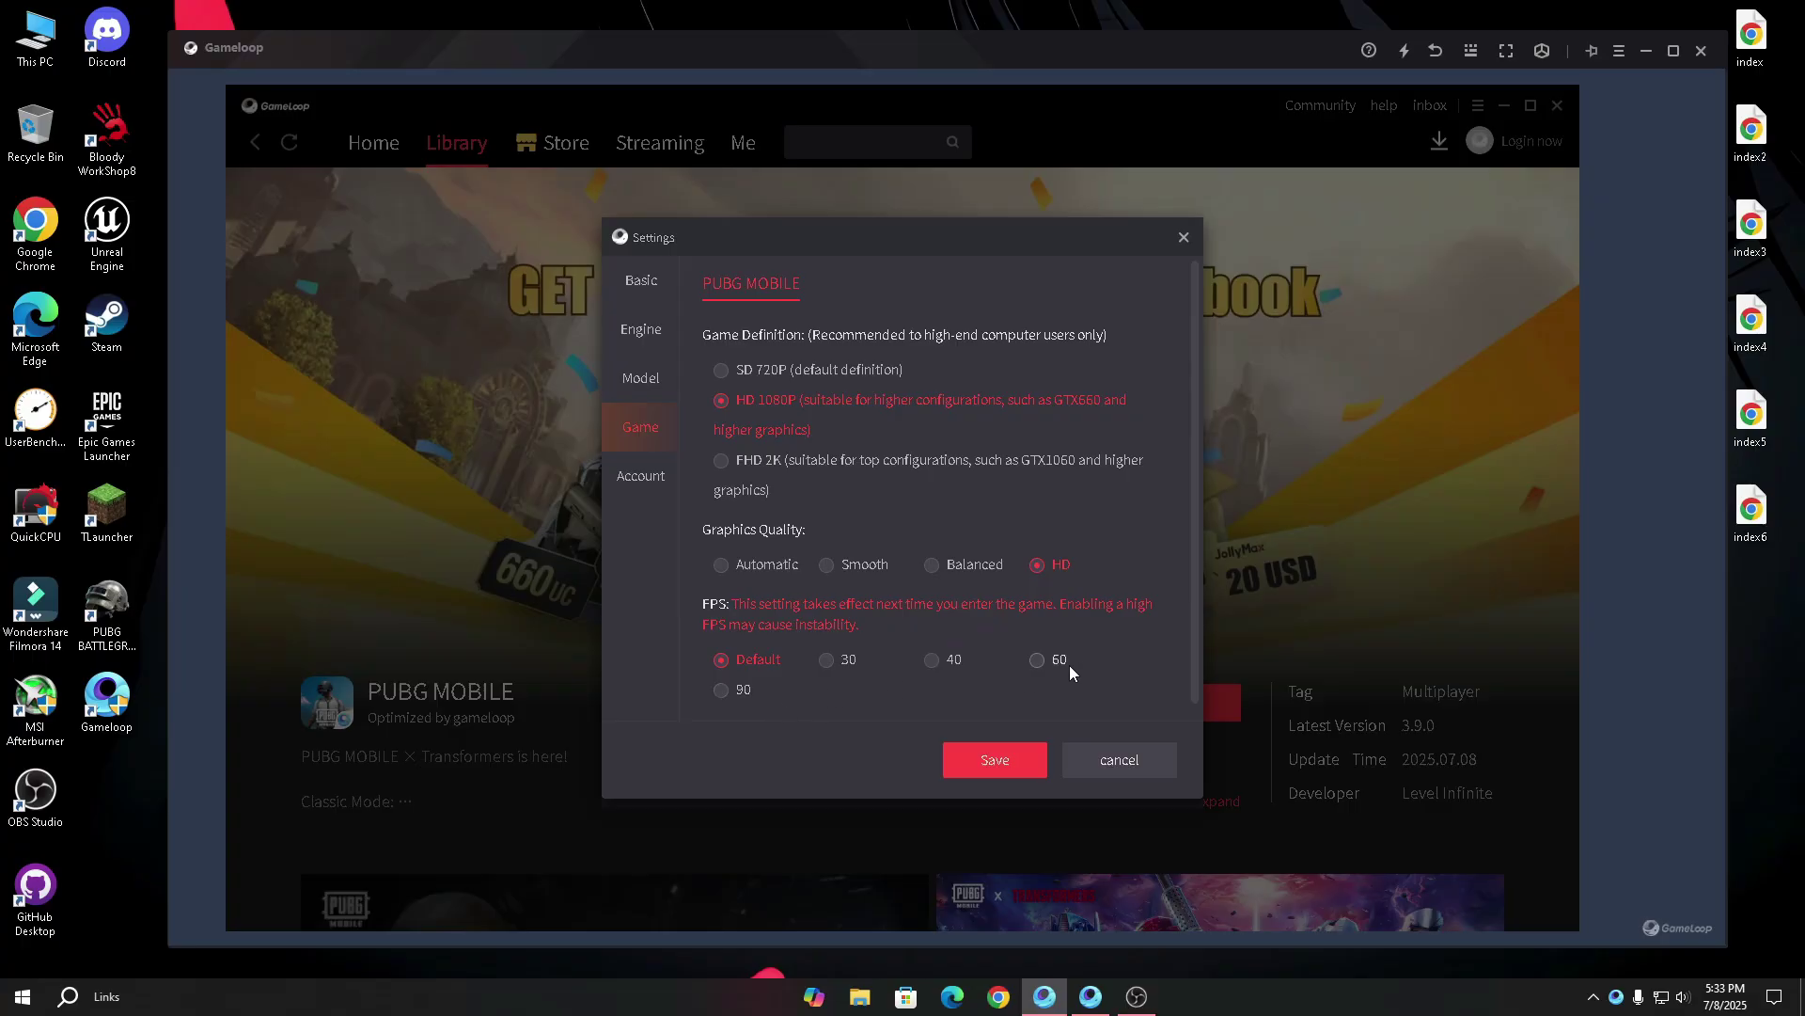
click(990, 760)
click(1177, 303)
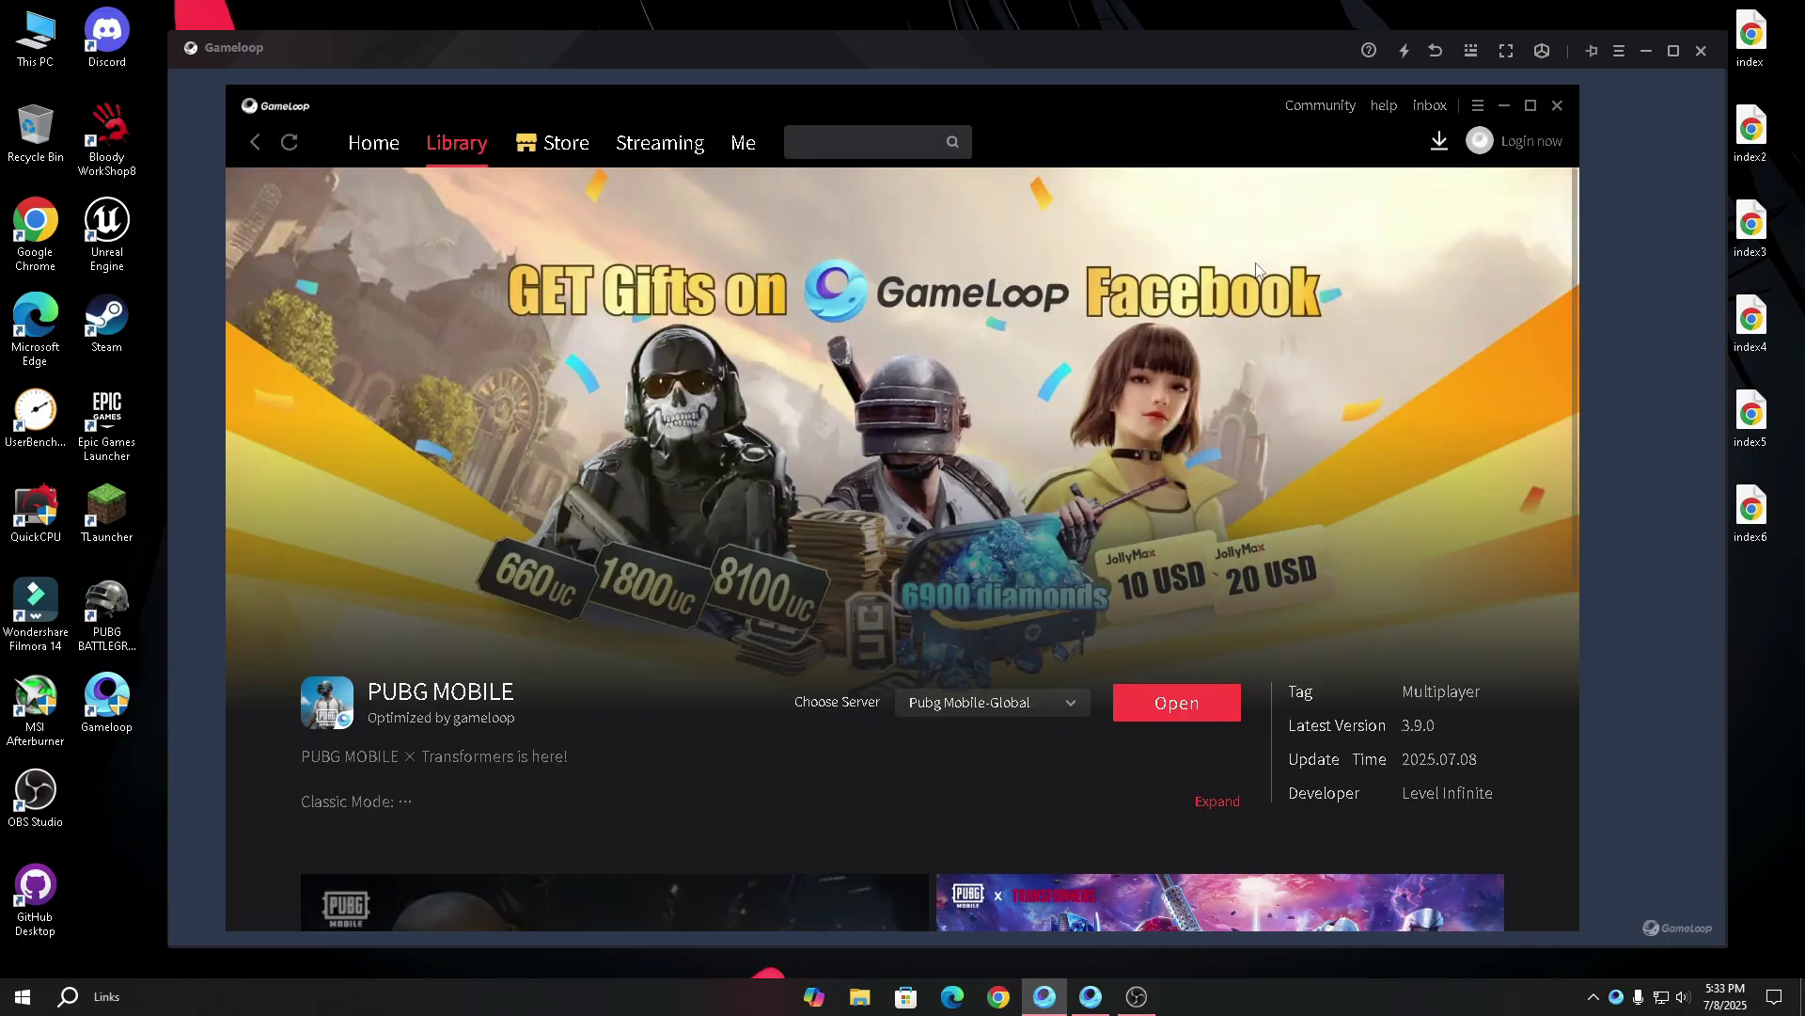
Exit the GameLoop launcher and emulator, refresh the desktop, and bring up the Gameloop shortcut's menu
click(1560, 109)
click(1701, 52)
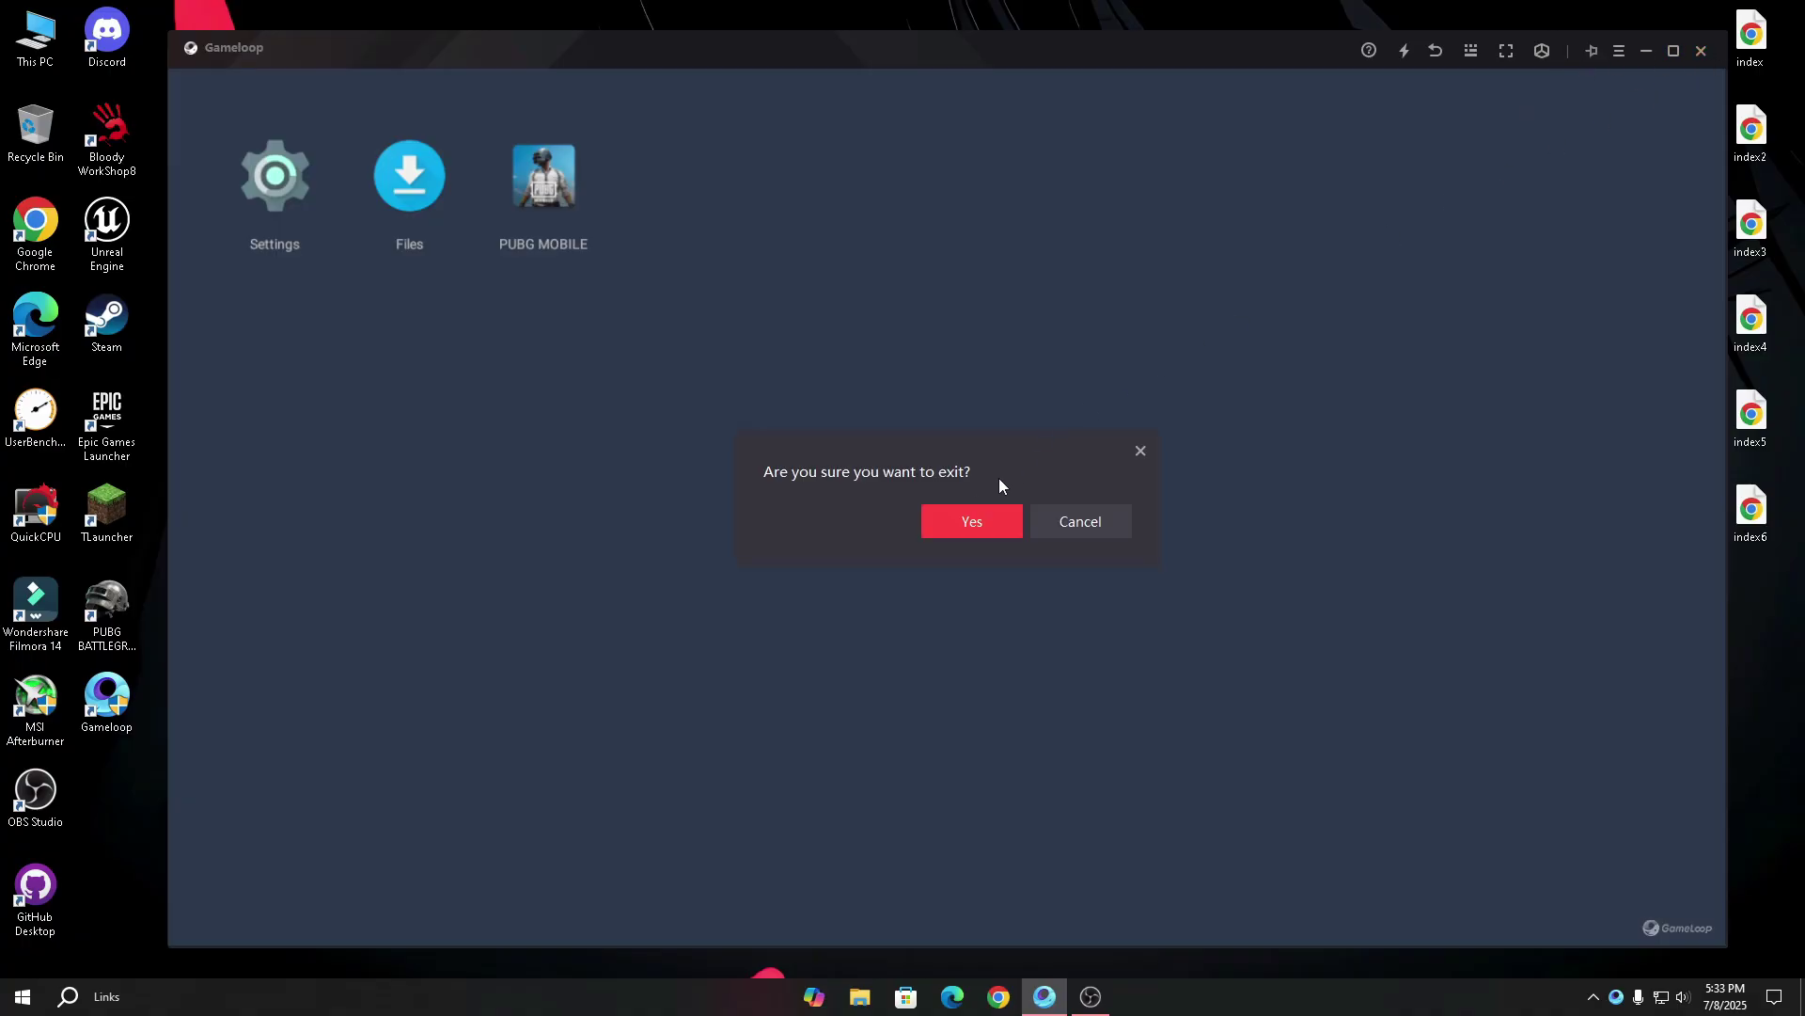
click(973, 515)
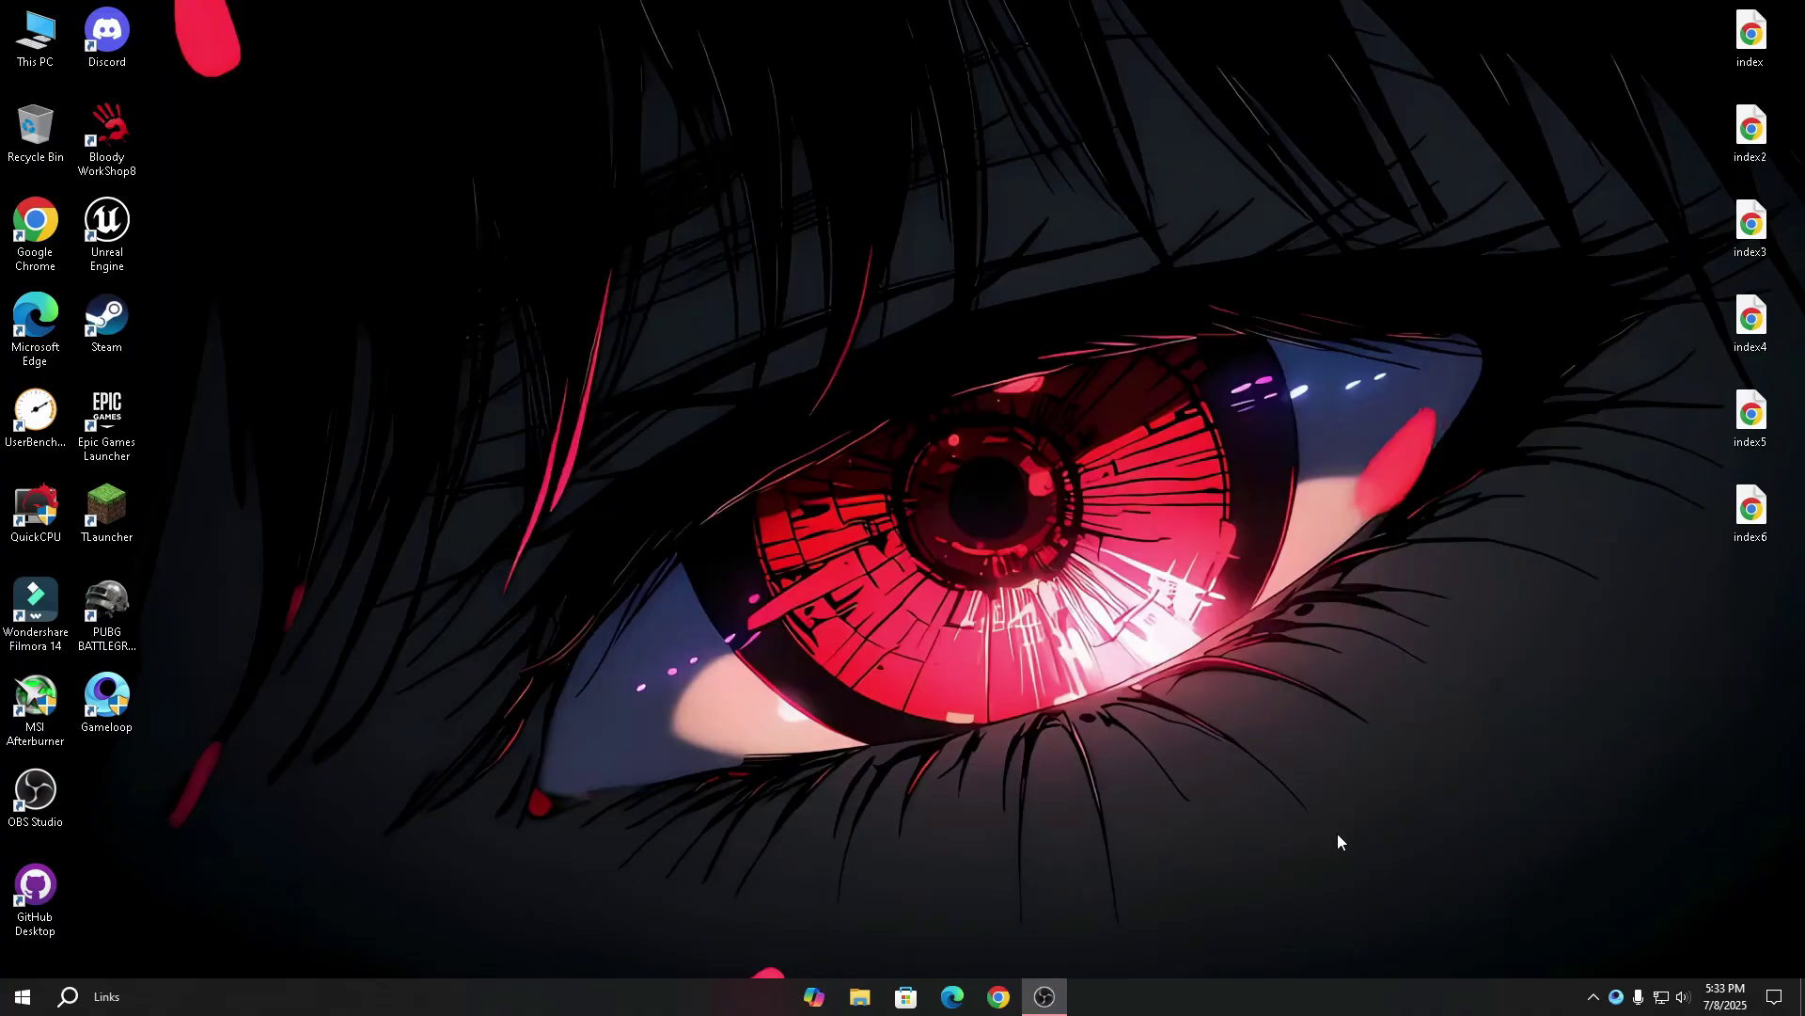
click(1589, 1000)
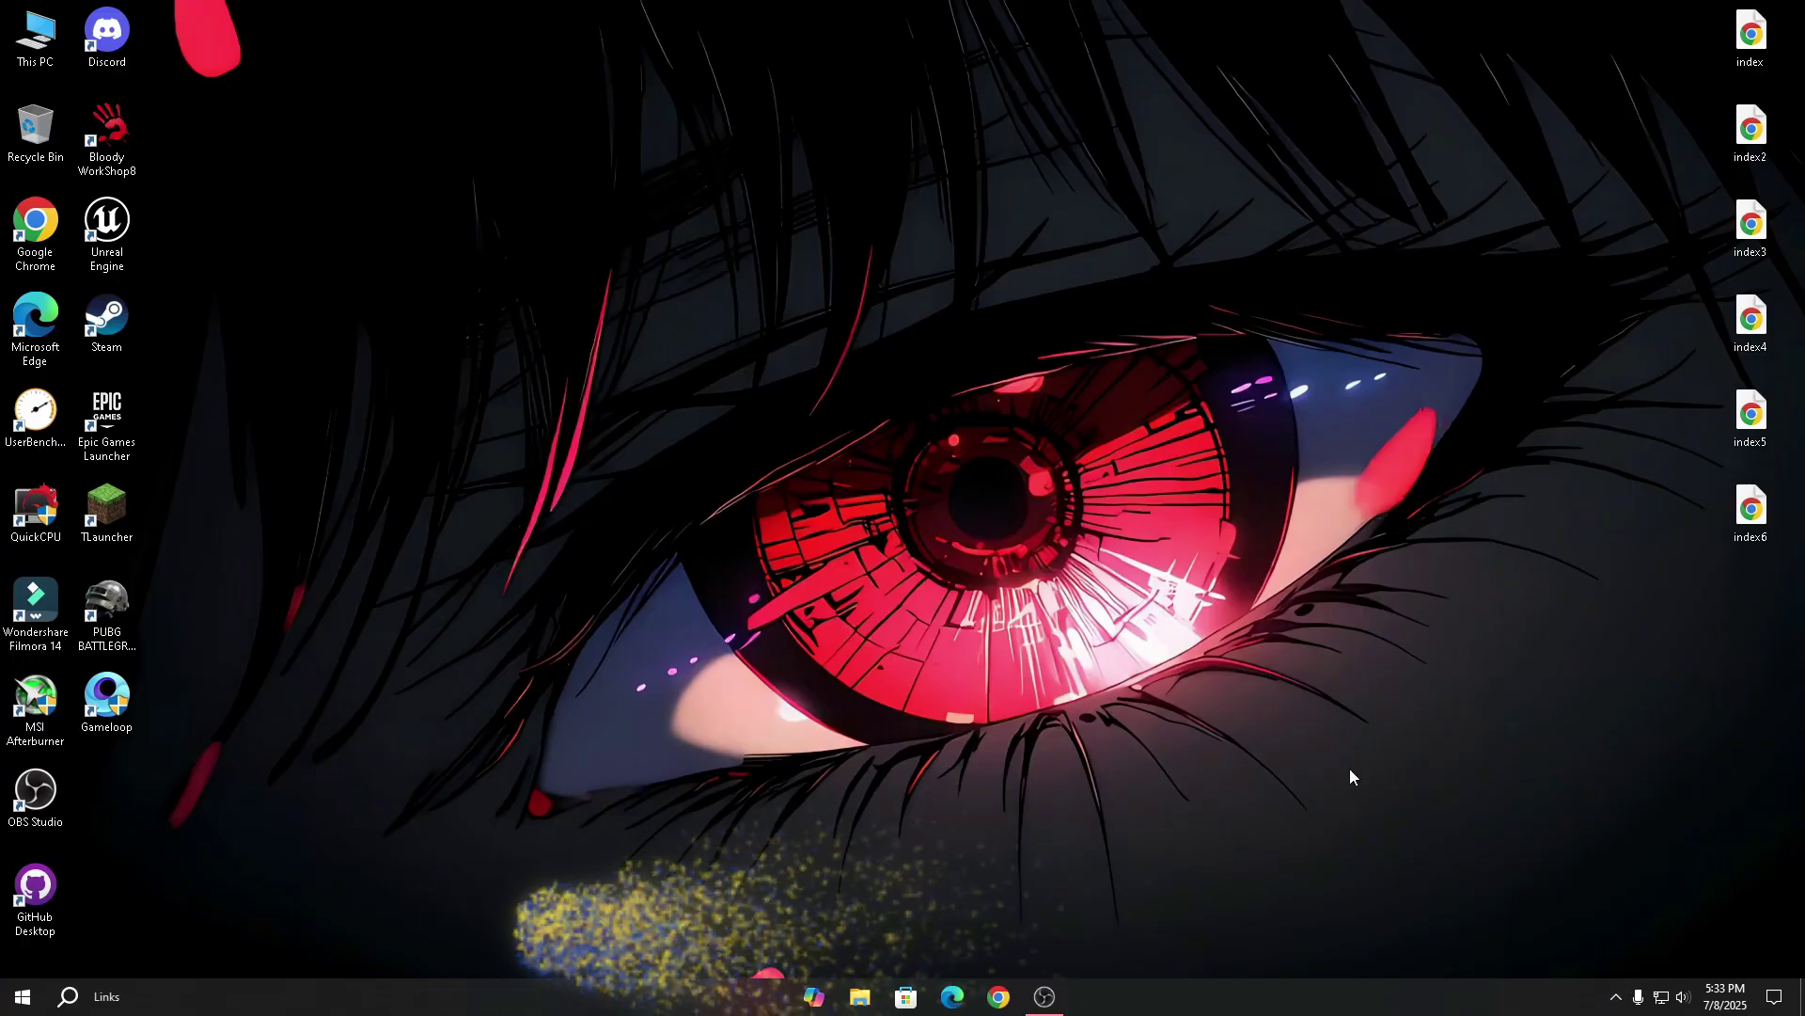
right_click(1105, 598)
click(1183, 681)
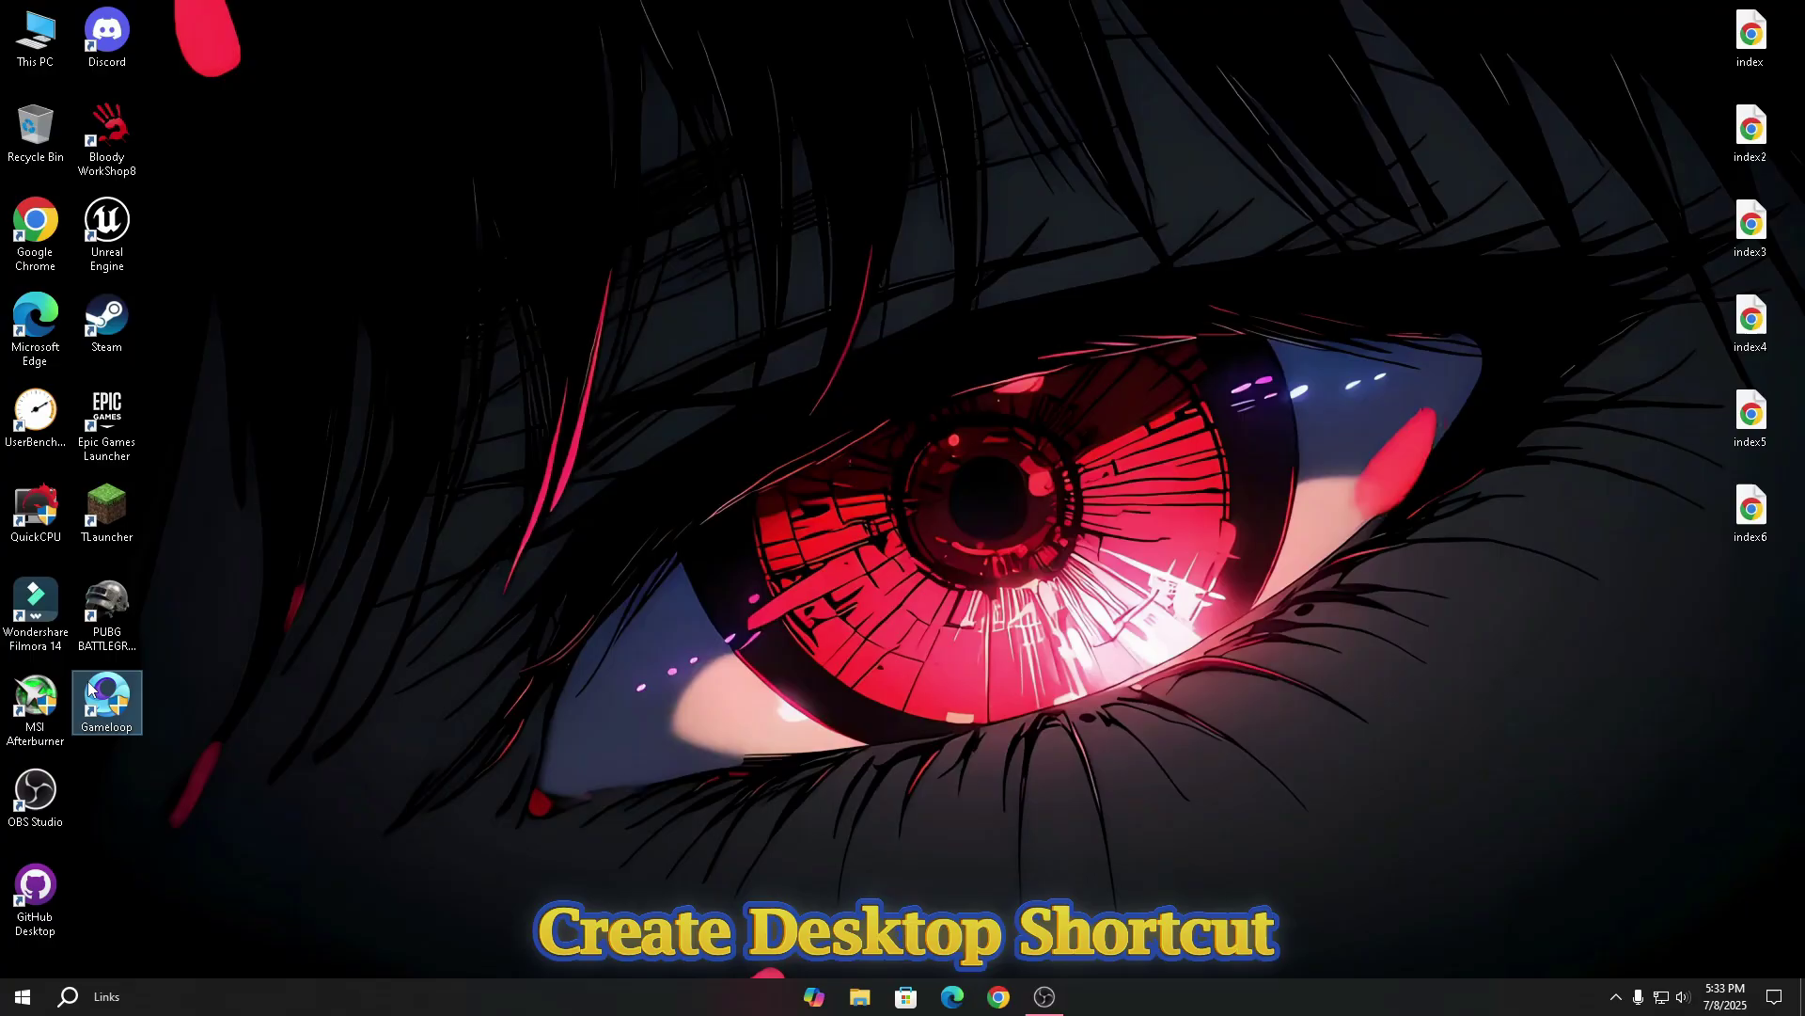
right_click(90, 689)
Send AndroidEmulatorEn from TxGameAssistant\ui to the Desktop as a shortcut
click(179, 295)
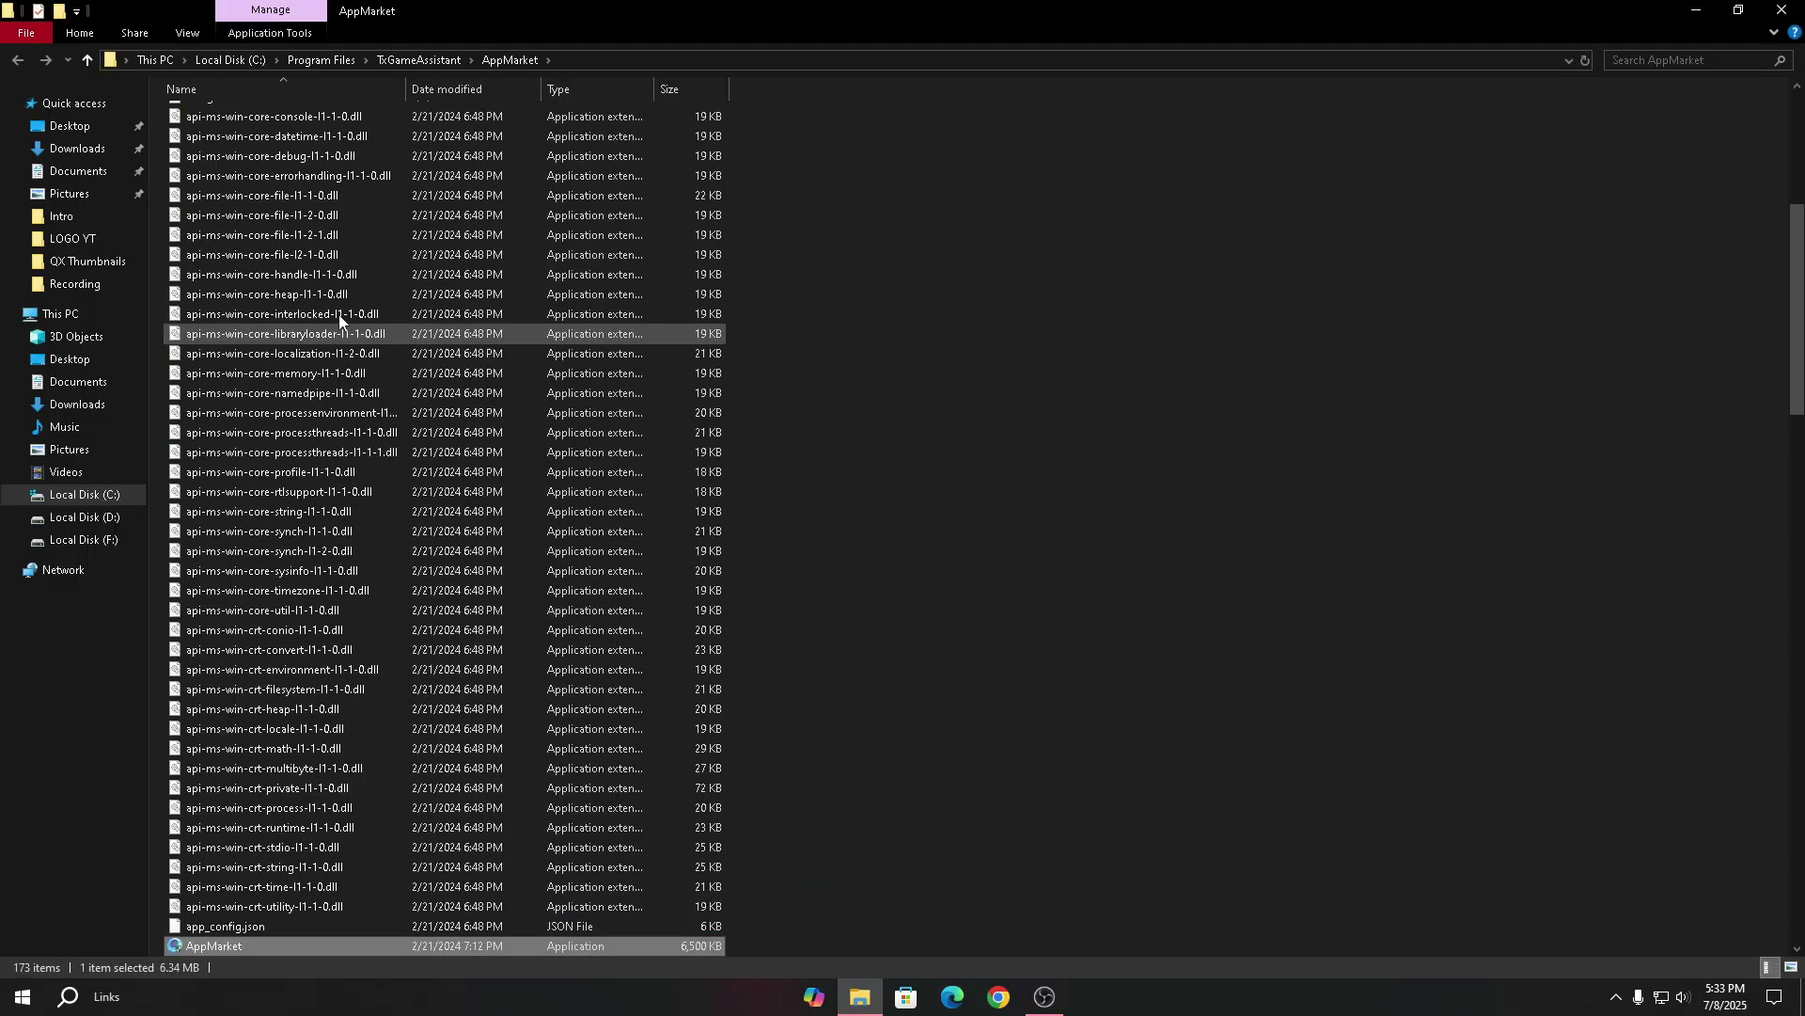
click(420, 64)
double_click(259, 162)
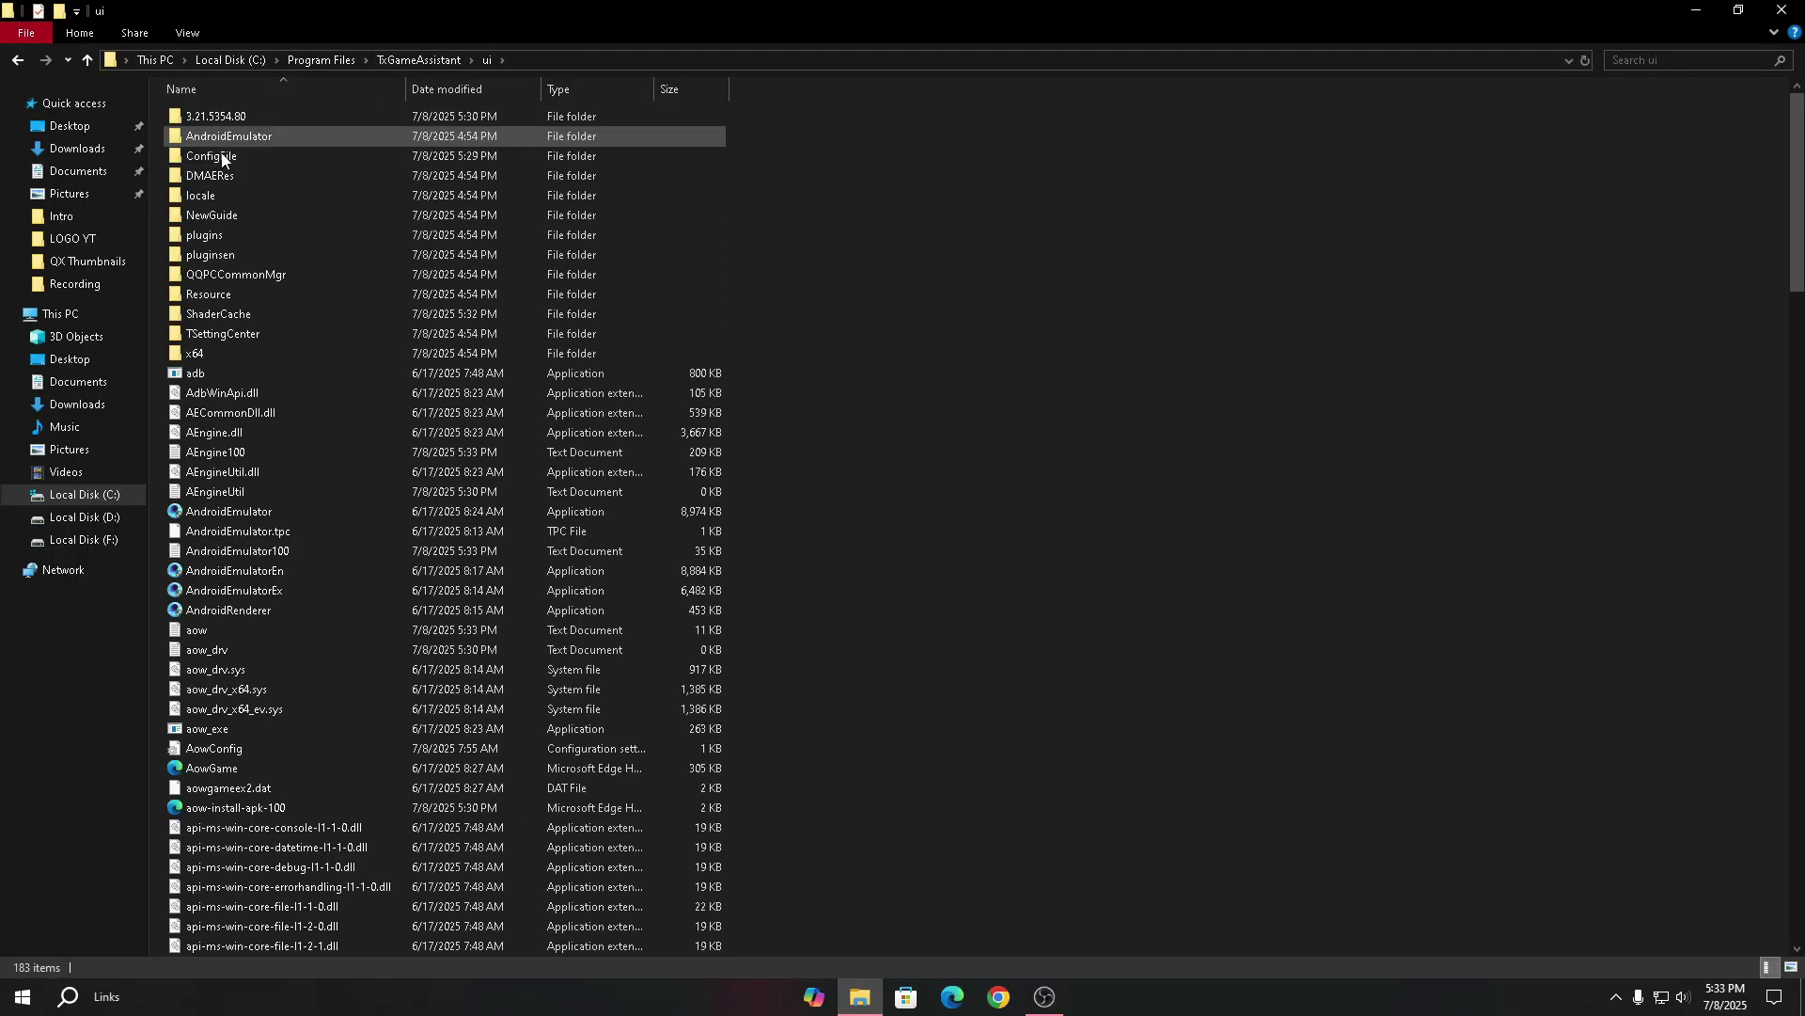
right_click(260, 571)
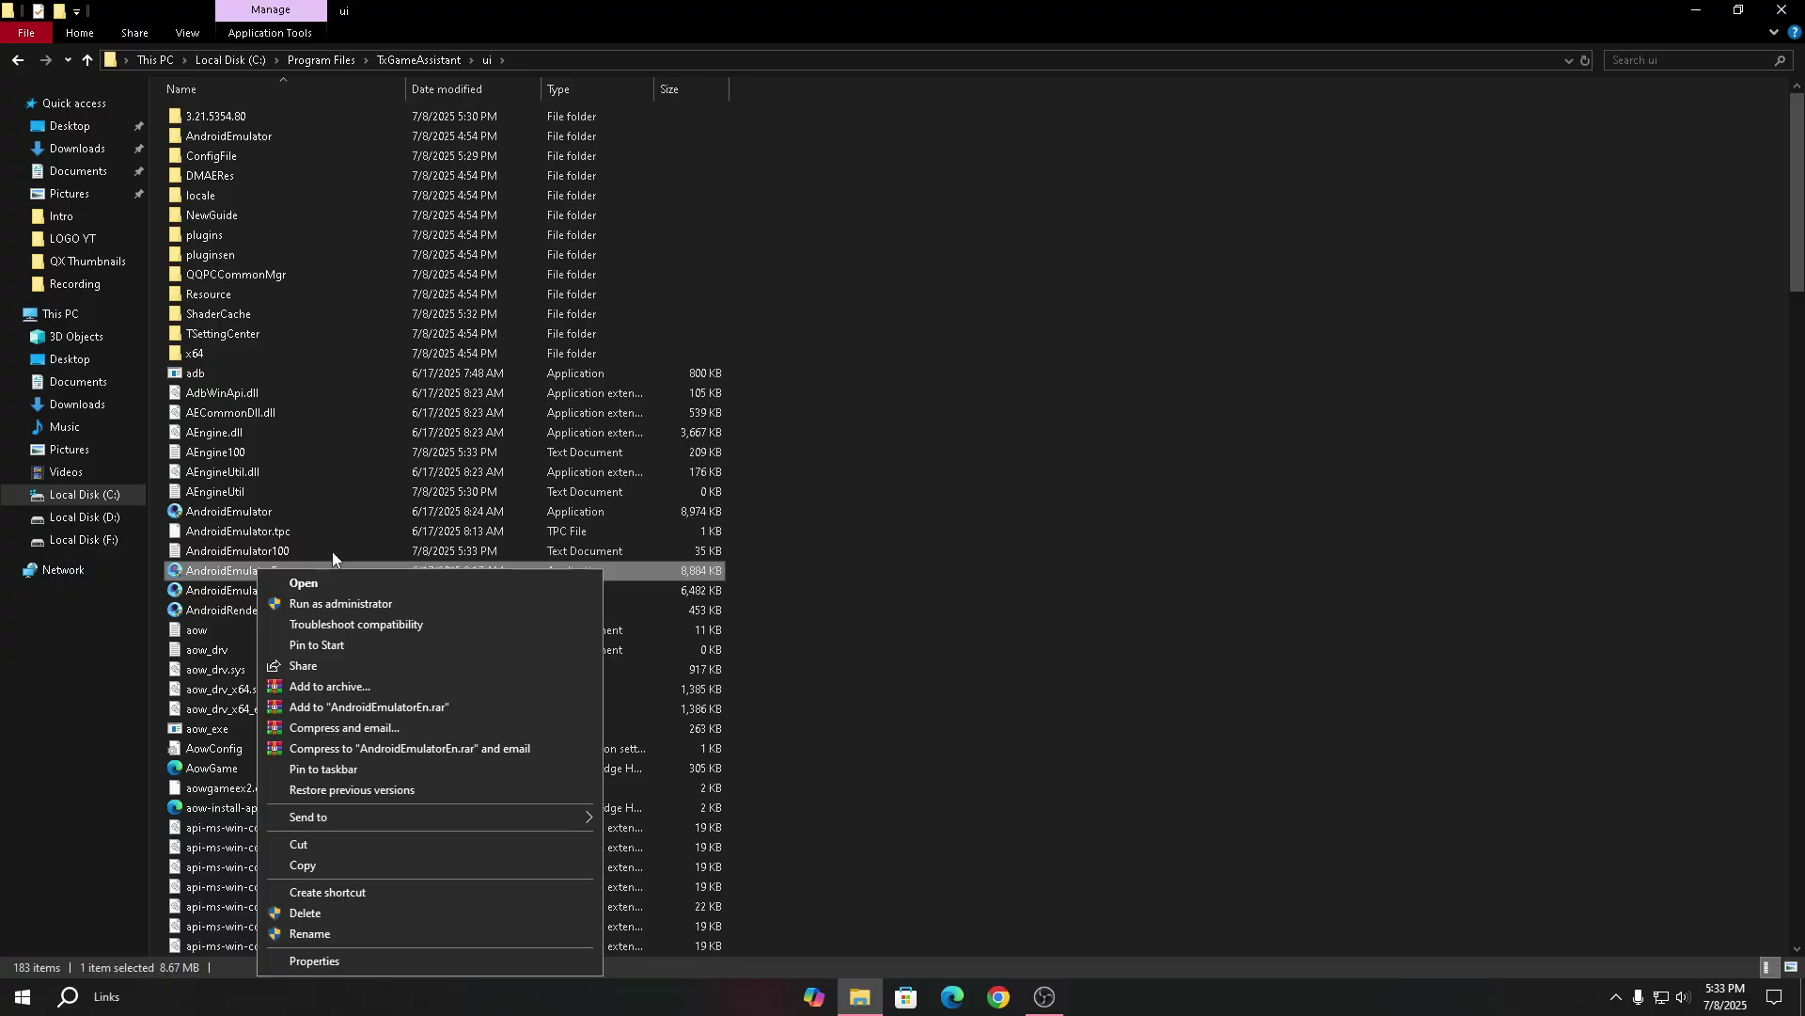
mouse_move(381, 809)
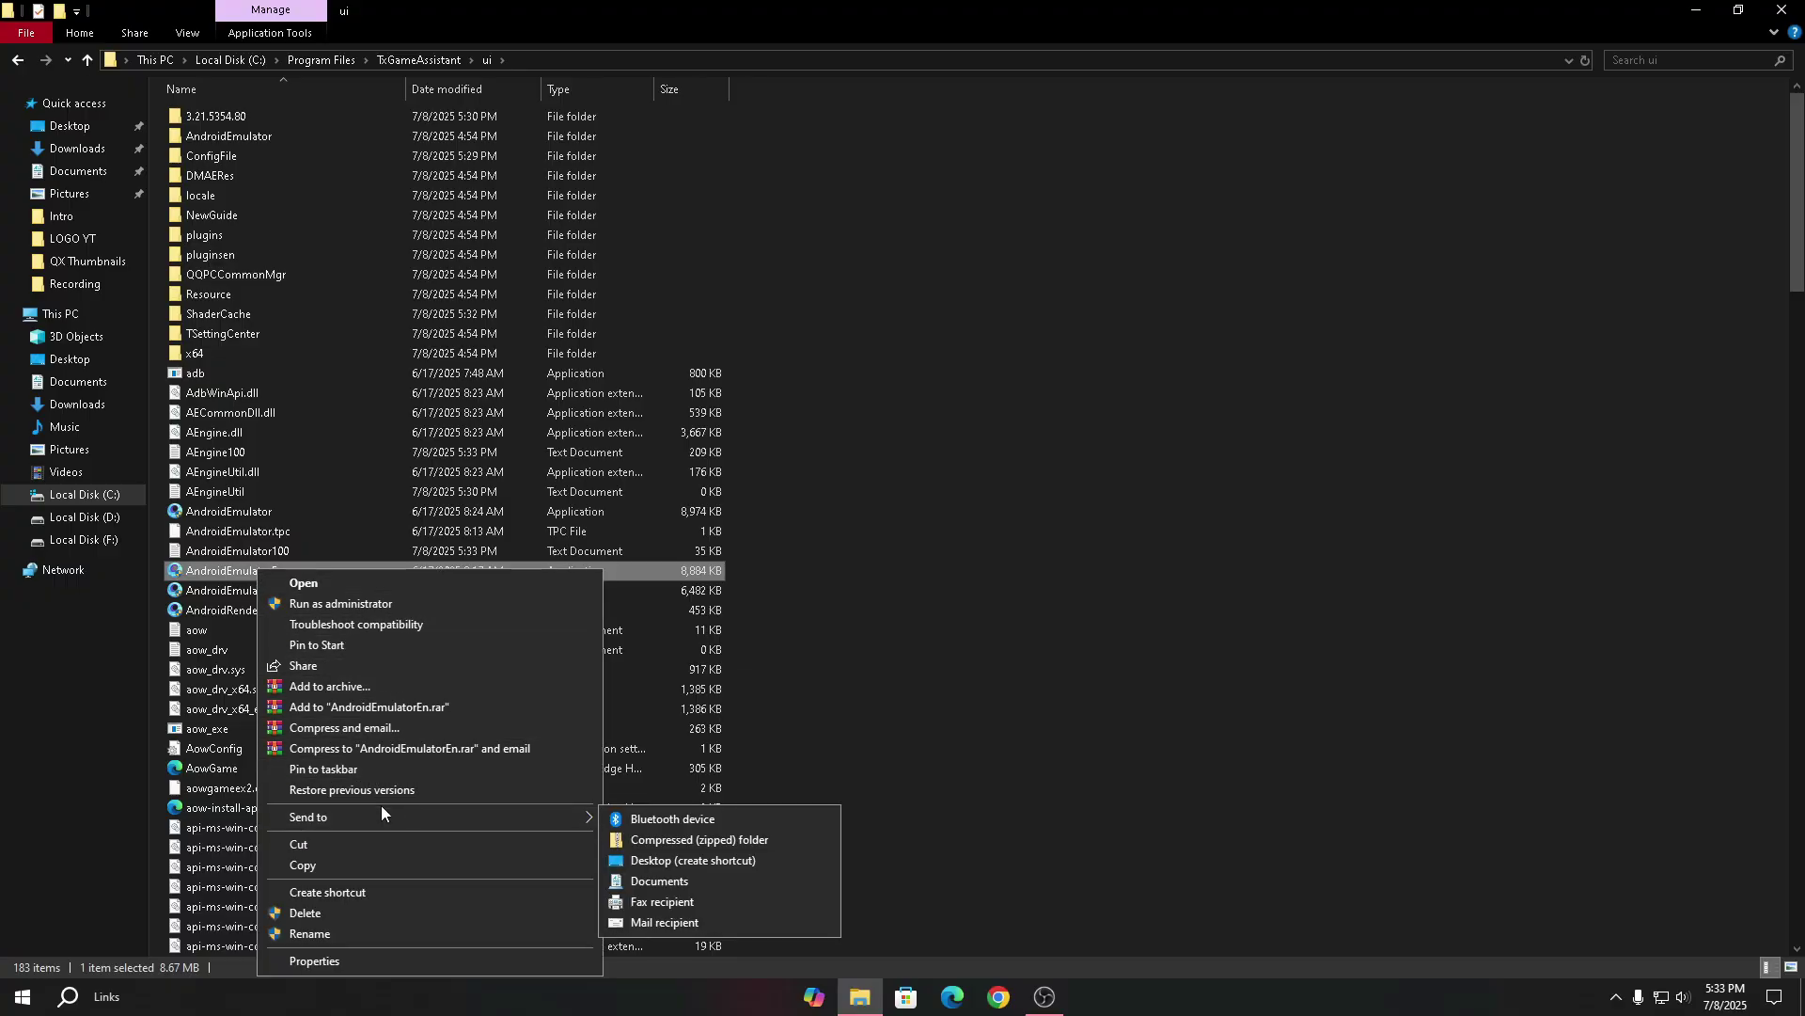
click(660, 859)
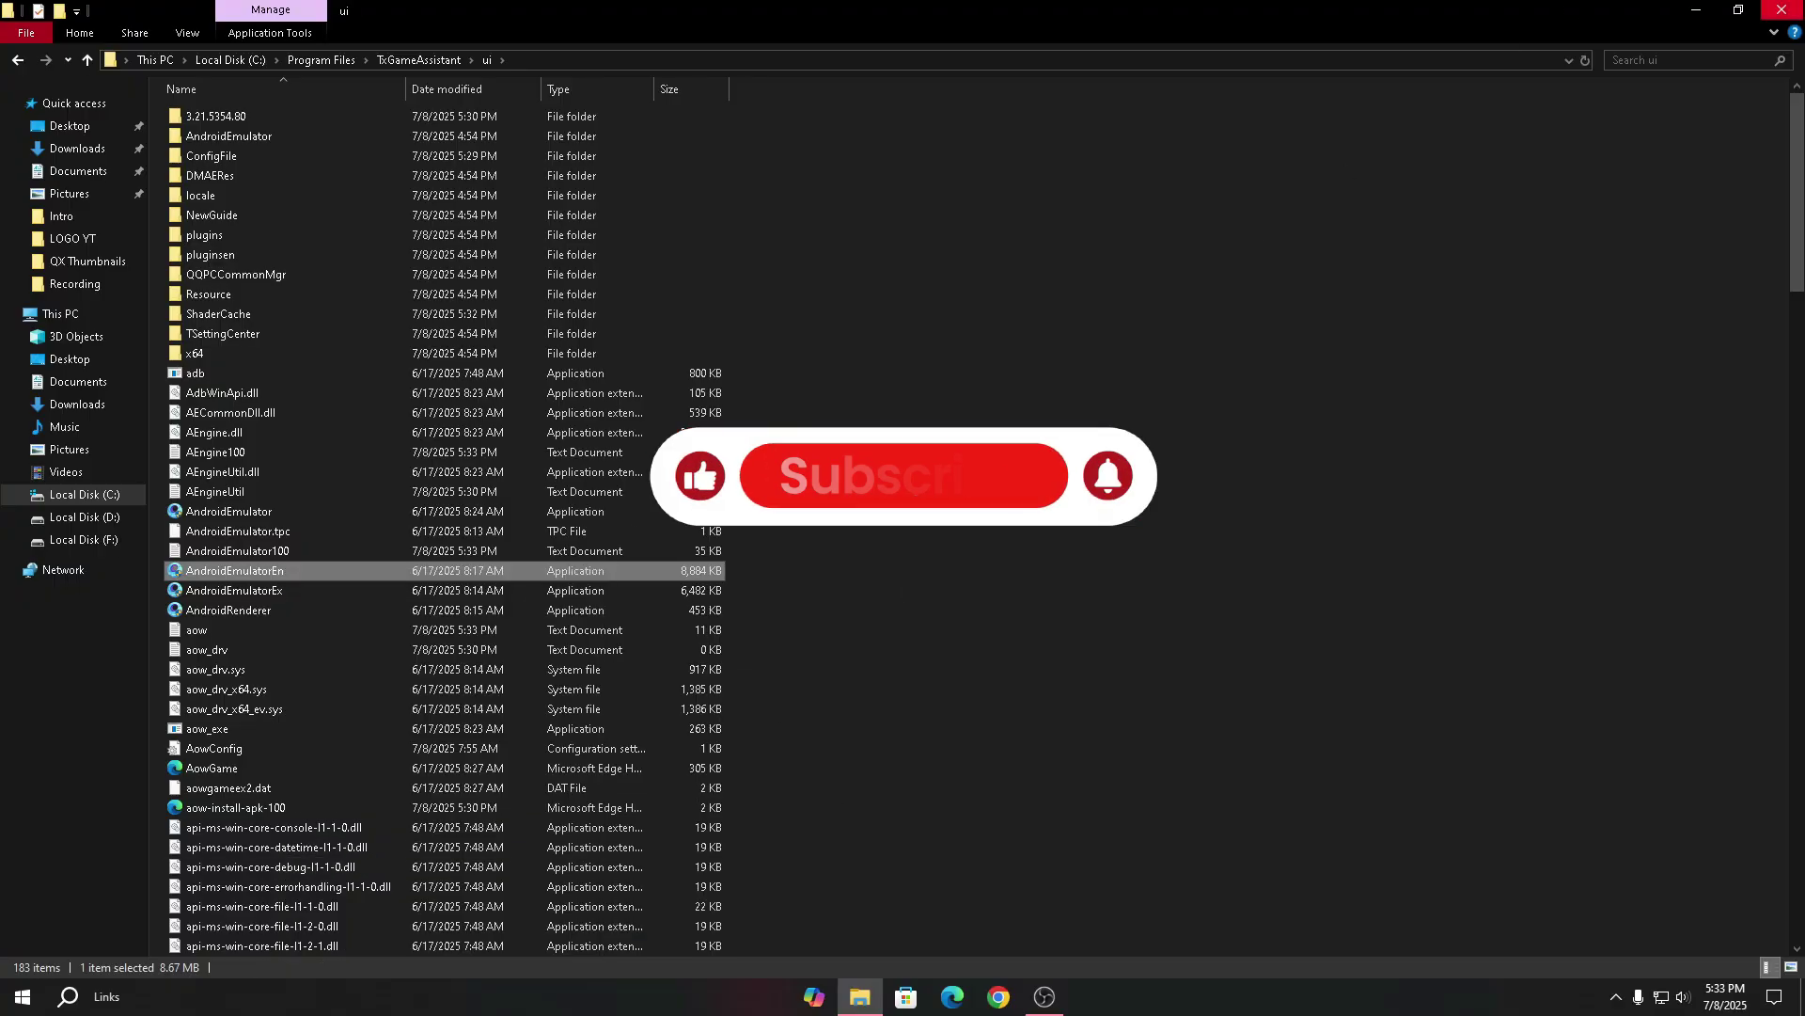
Show the desktop, select the new AndroidEmulatorEn shortcut and start typing its name
key(super+d)
click(122, 802)
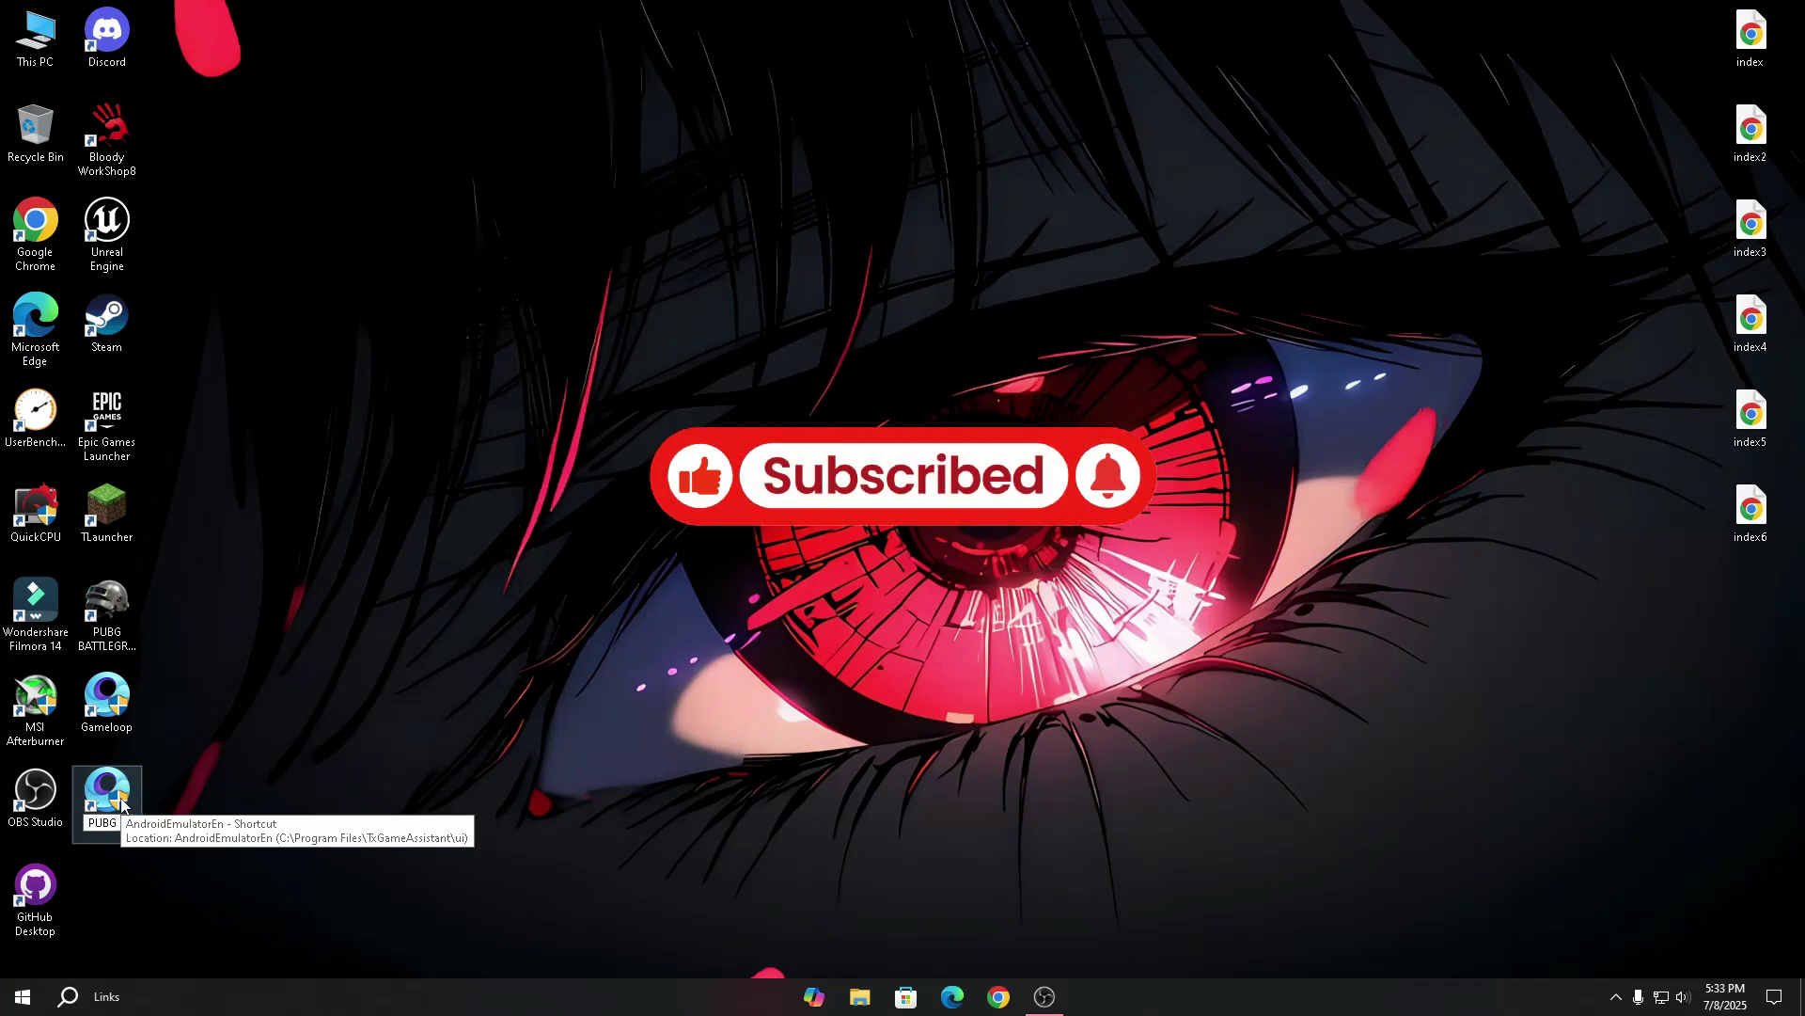
text(N)
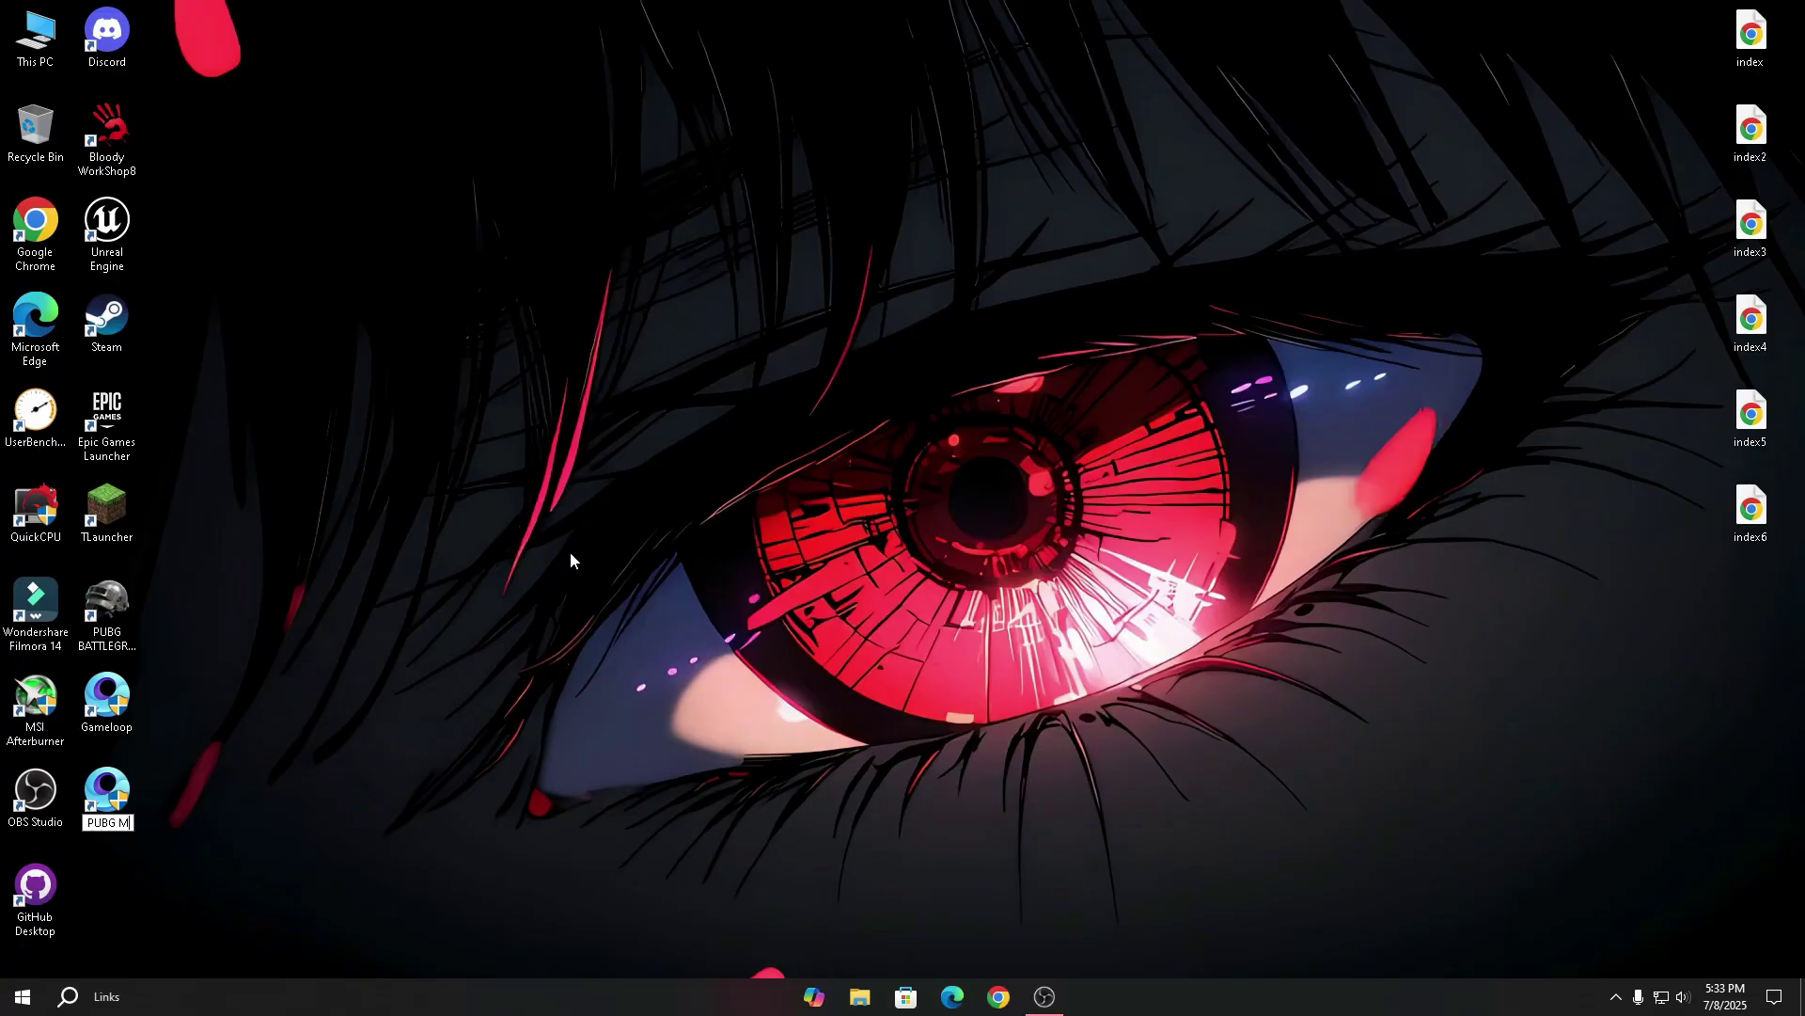
text(e)
Name the shortcut 'PUBG Mobile' and append -vm 100 to its Target, applying the change
key(Return)
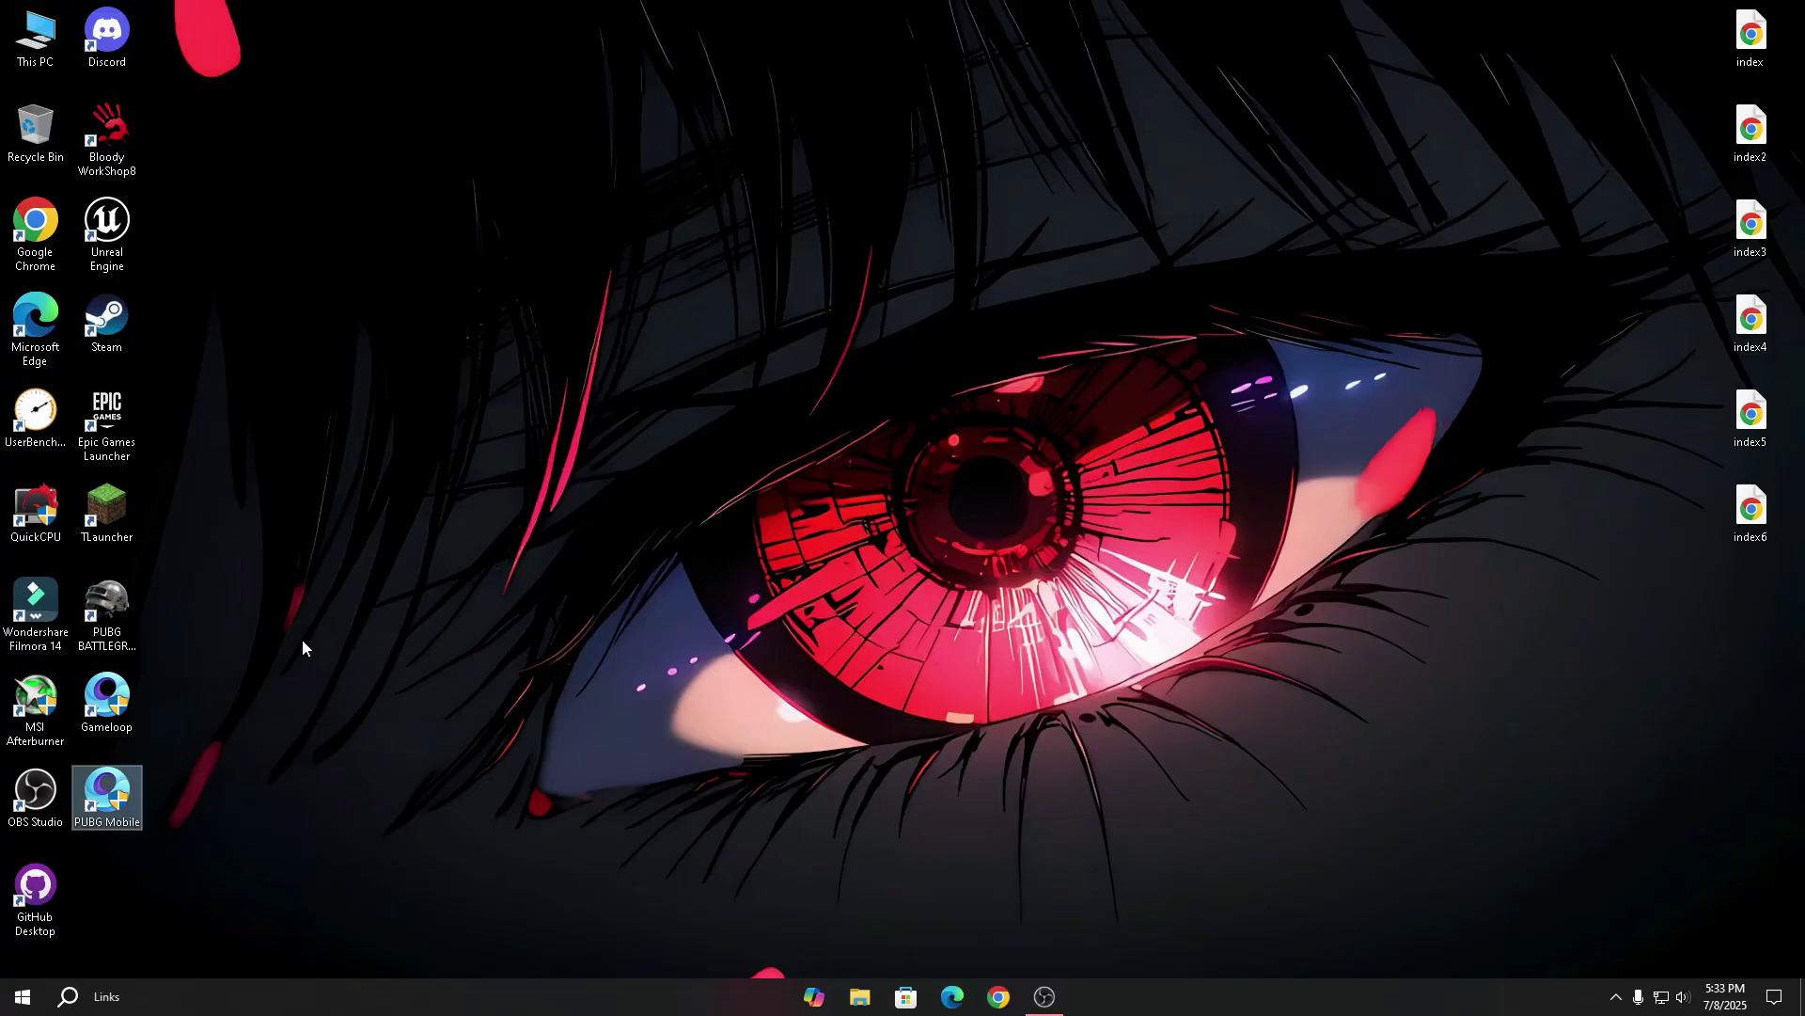
key(alt+Return)
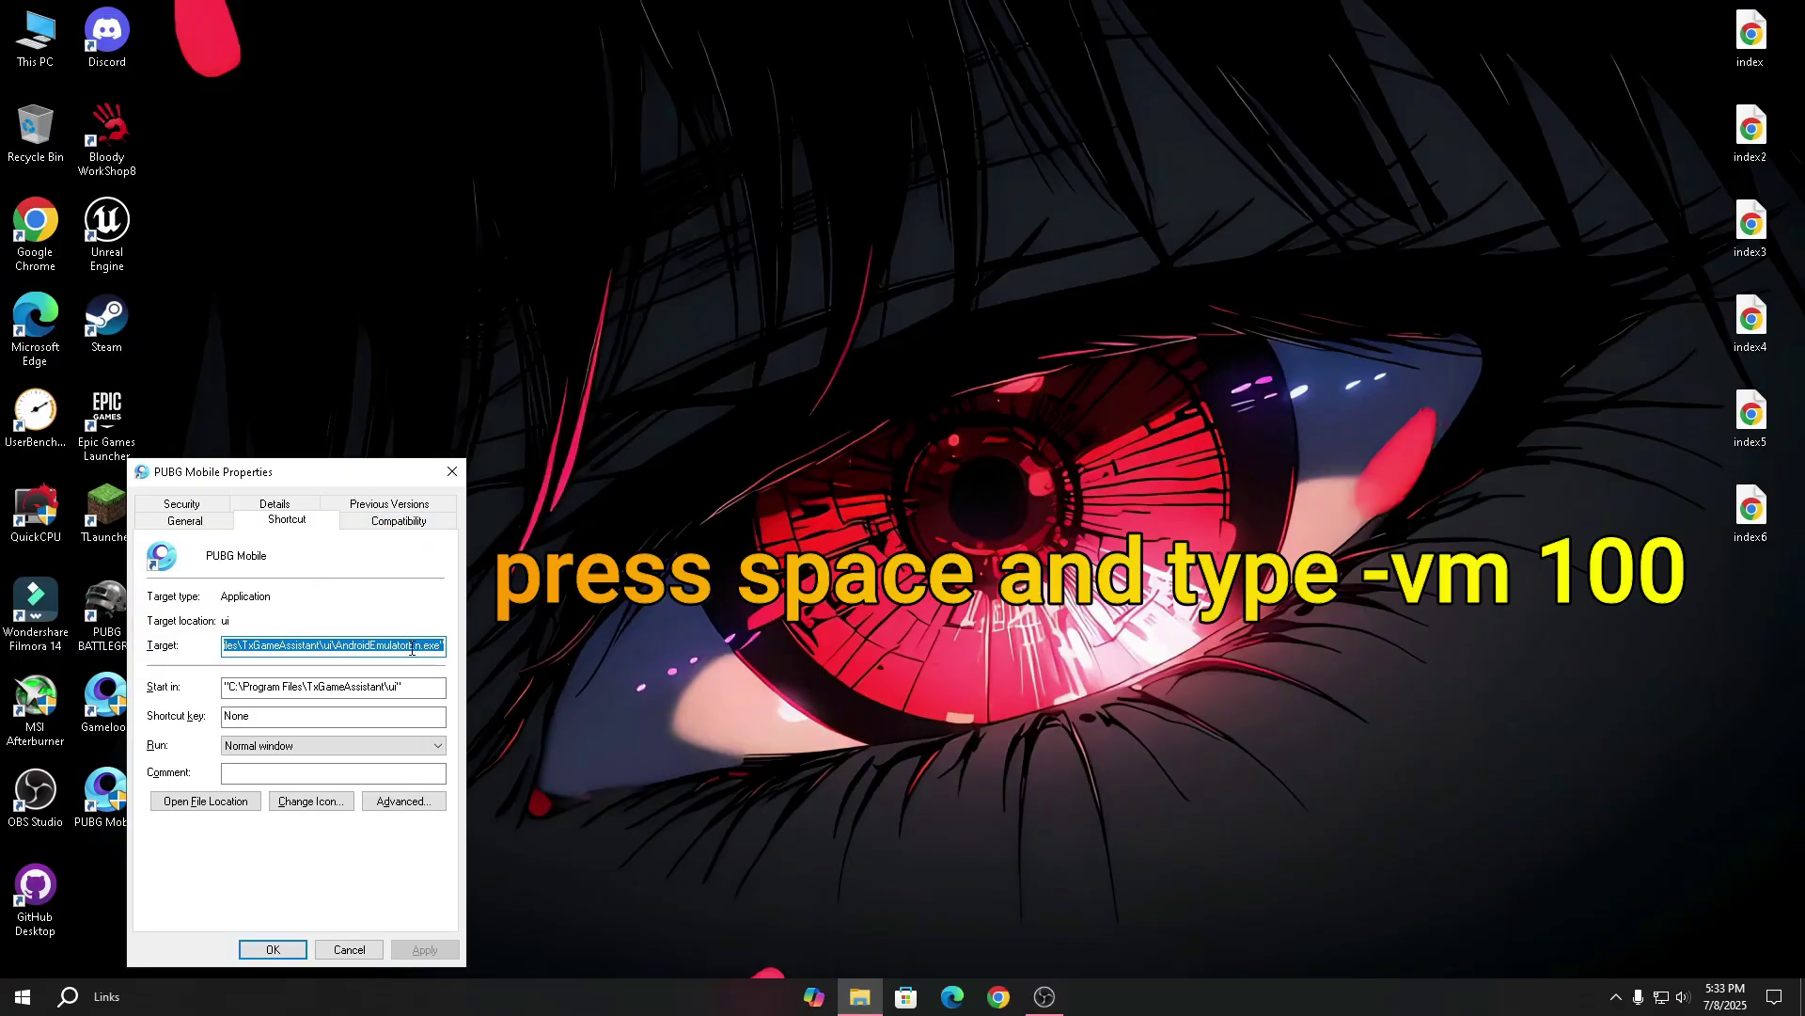
click(411, 648)
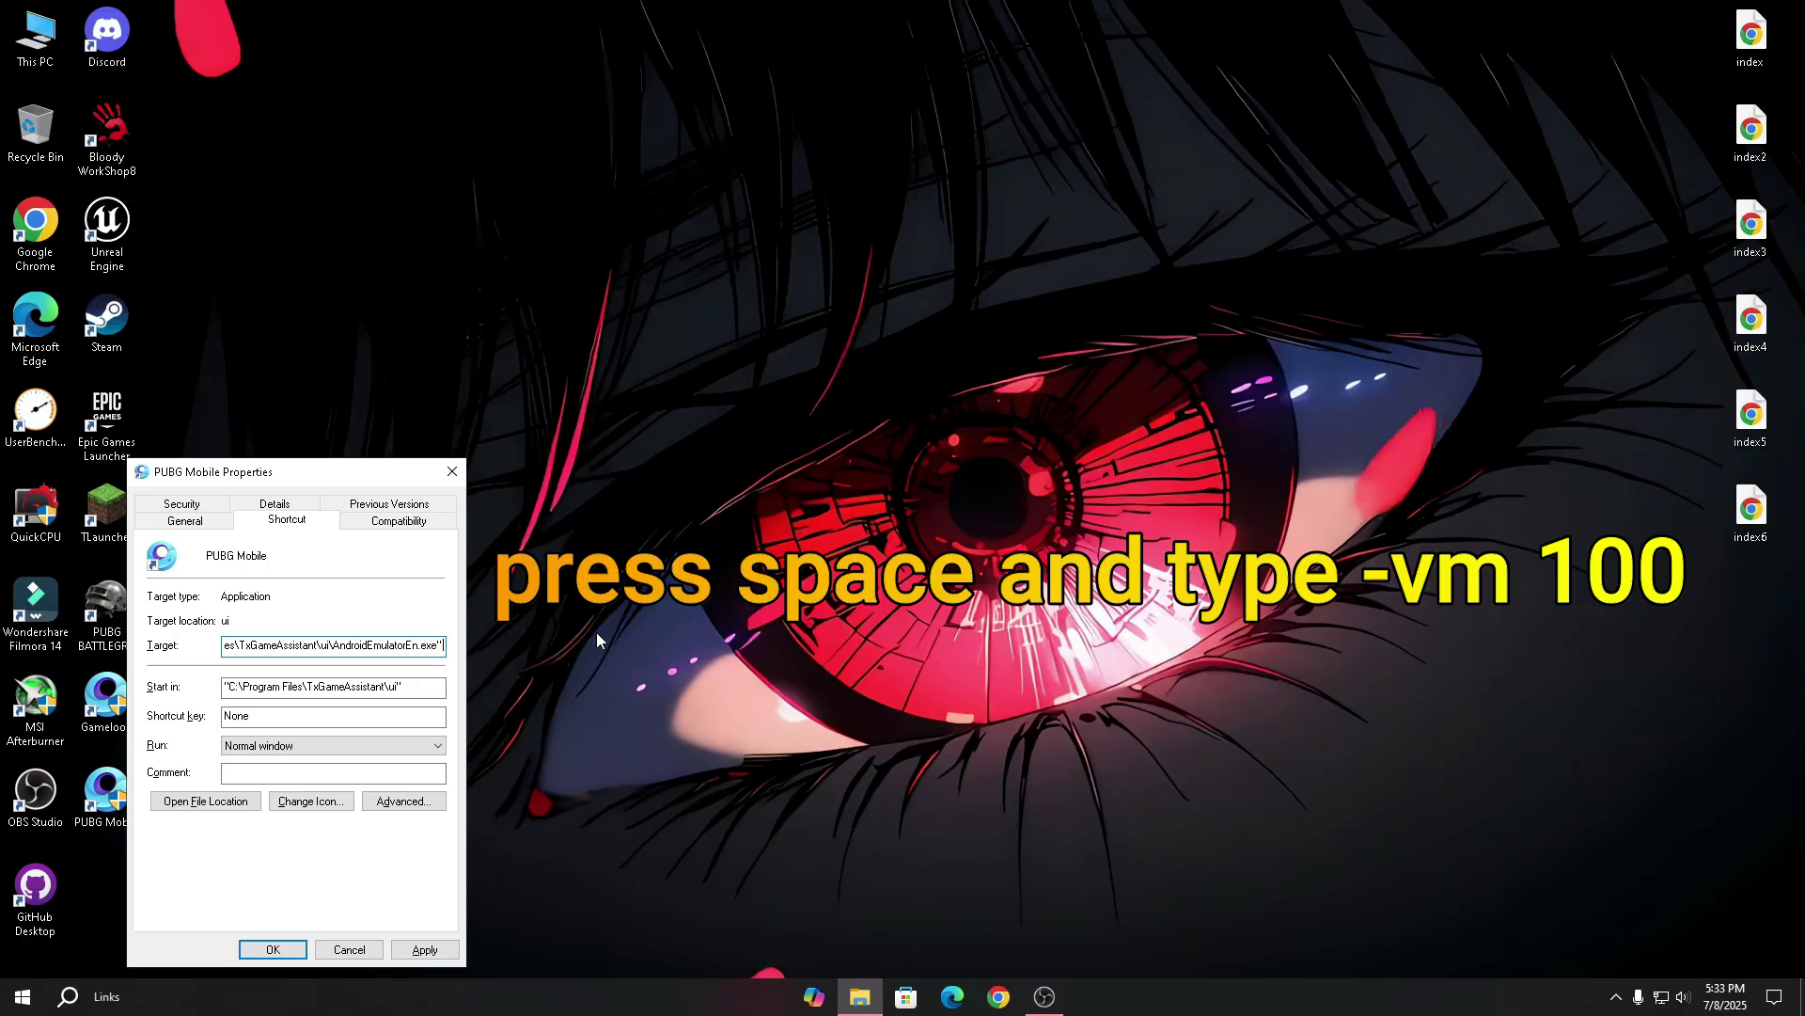
text(-vm 100)
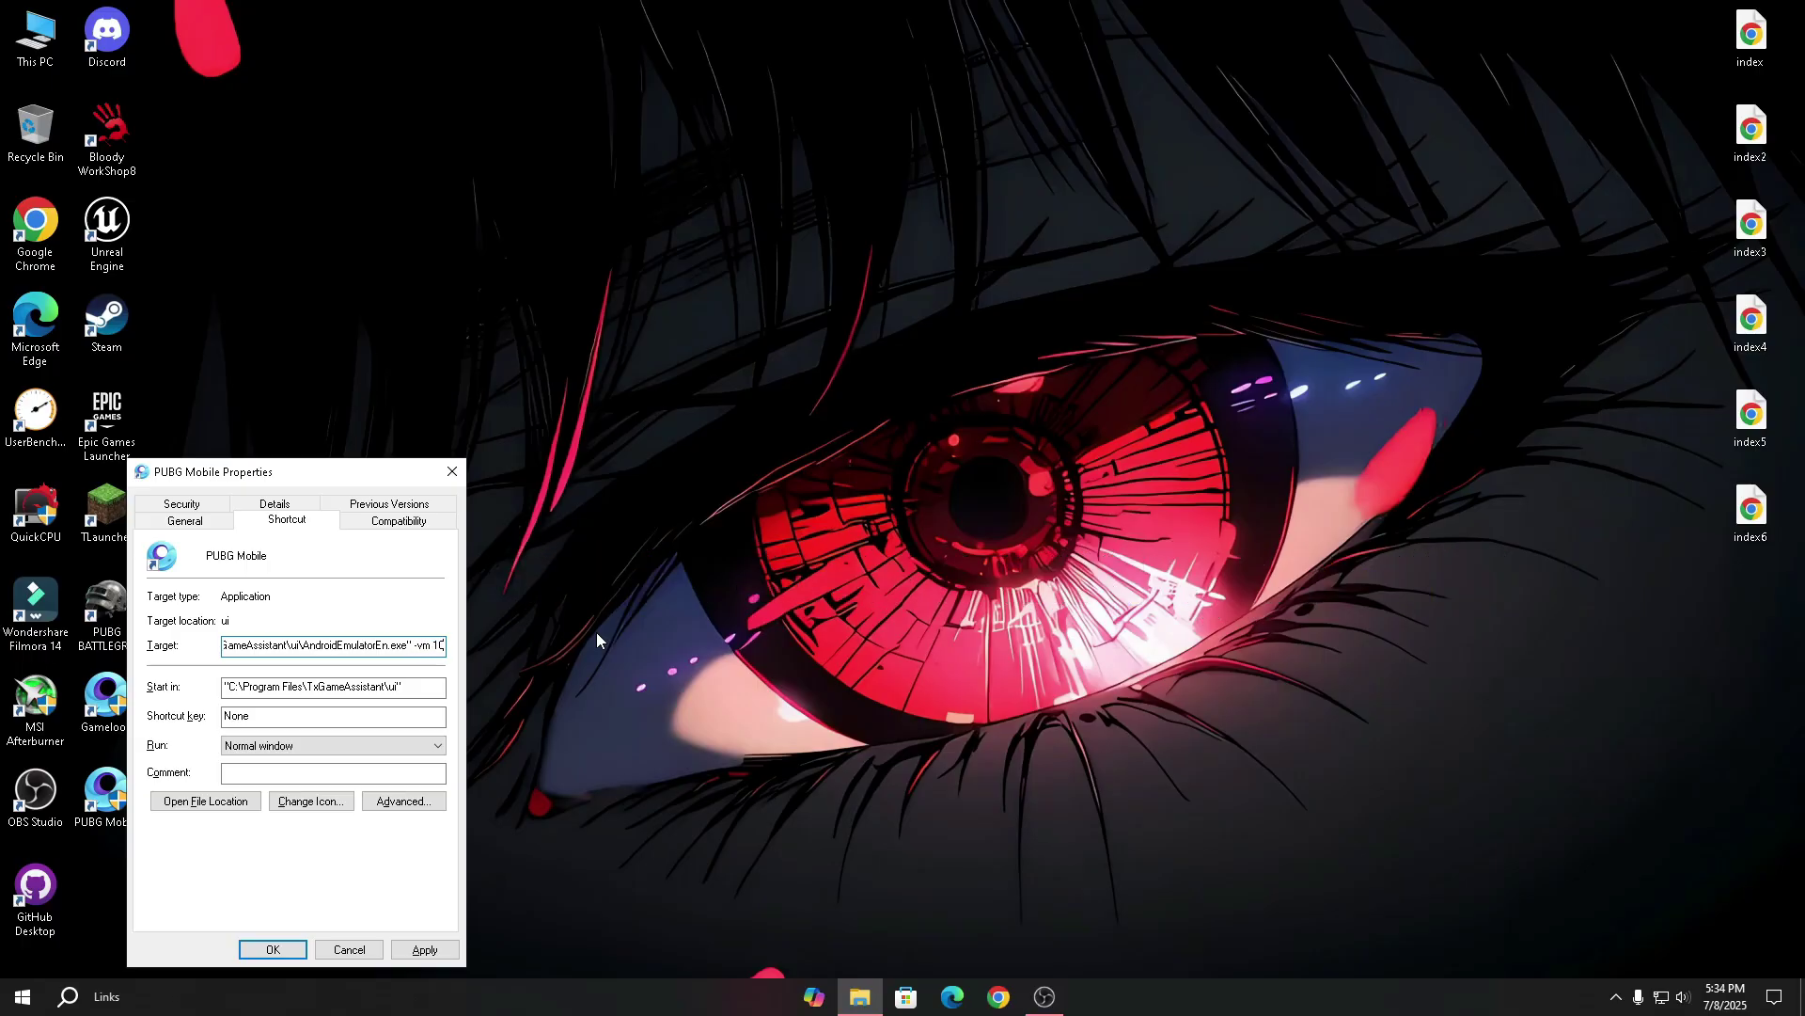
click(430, 954)
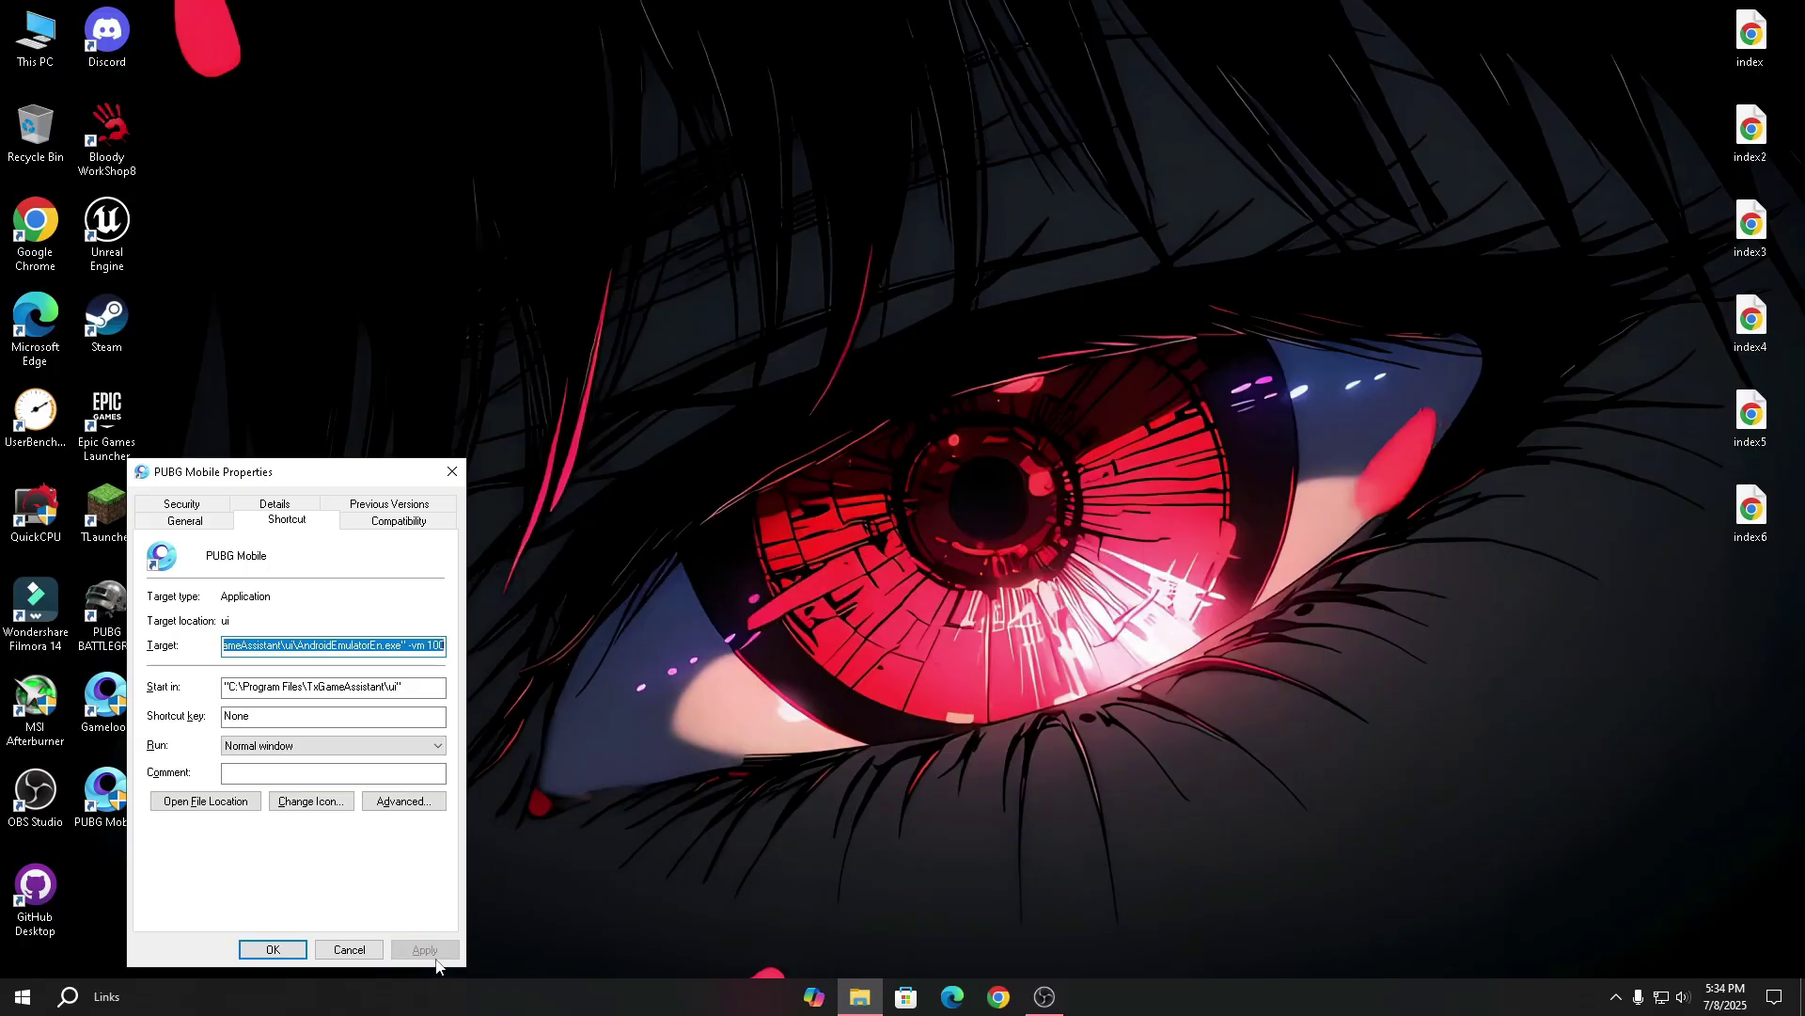
click(256, 943)
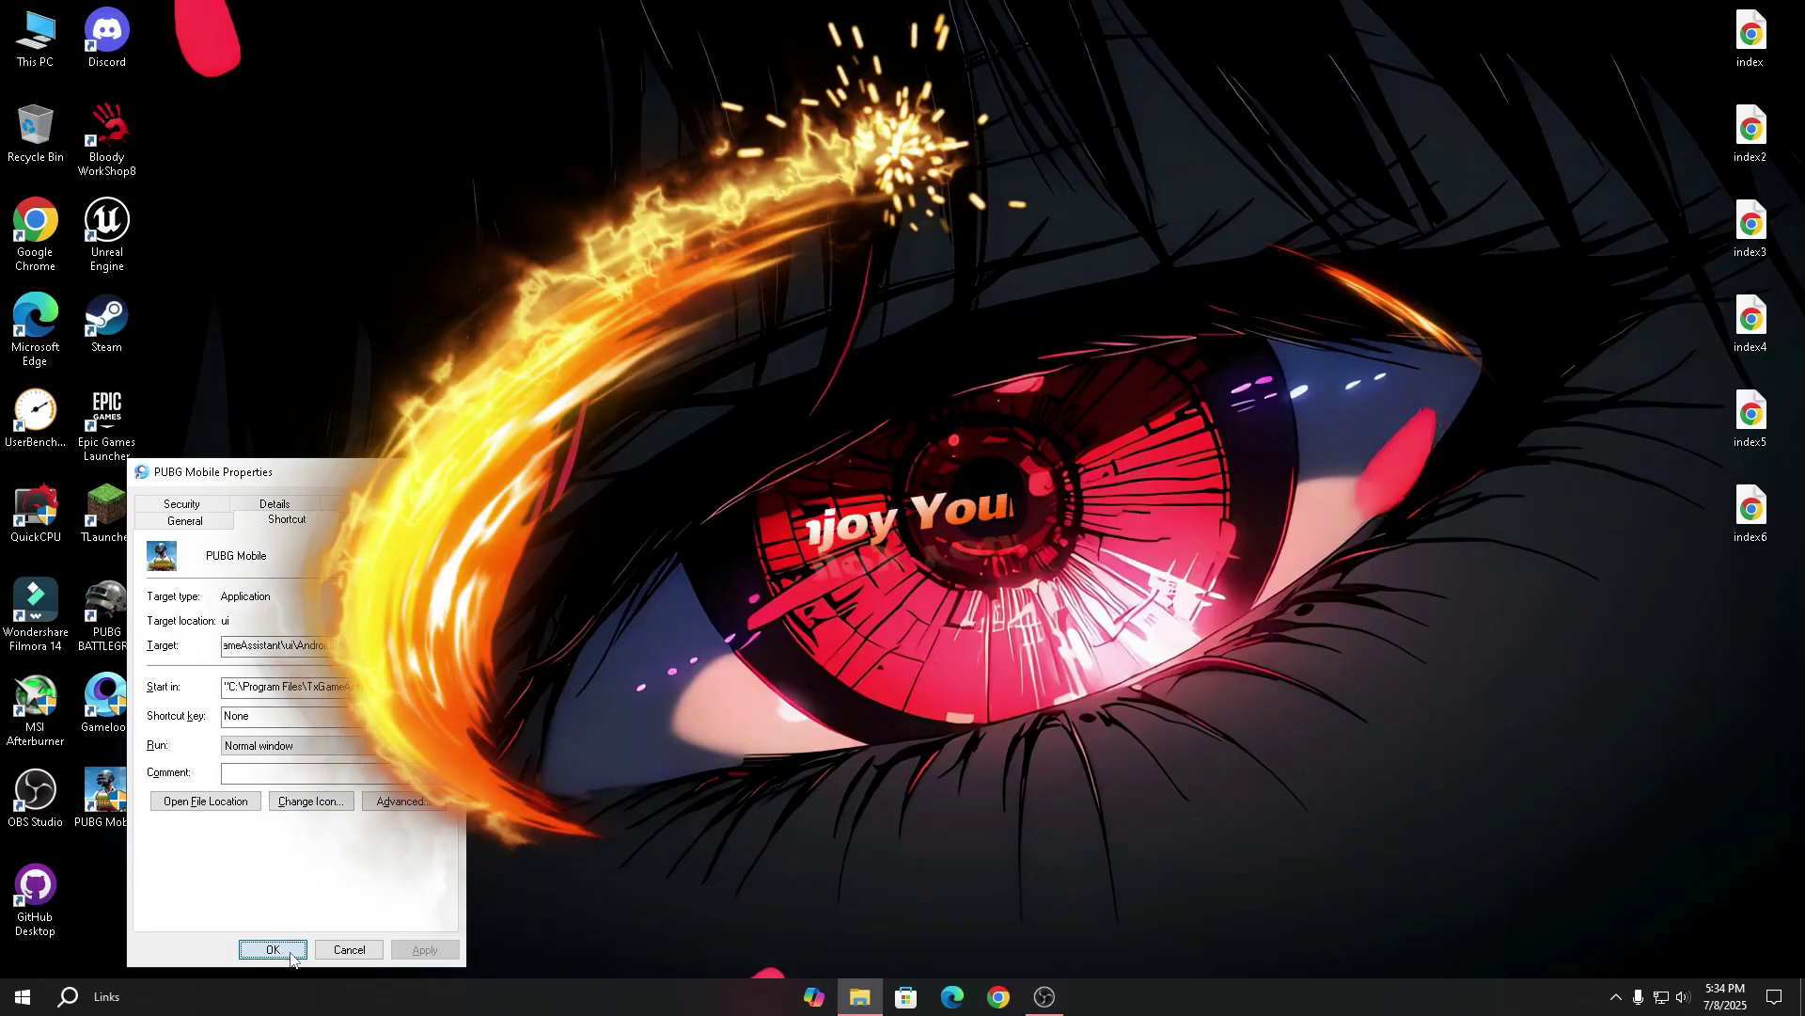
right_click(322, 625)
right_click(355, 645)
Launch PUBG Mobile from the new desktop shortcut so GameLoop starts with the custom argument
click(111, 799)
double_click(110, 799)
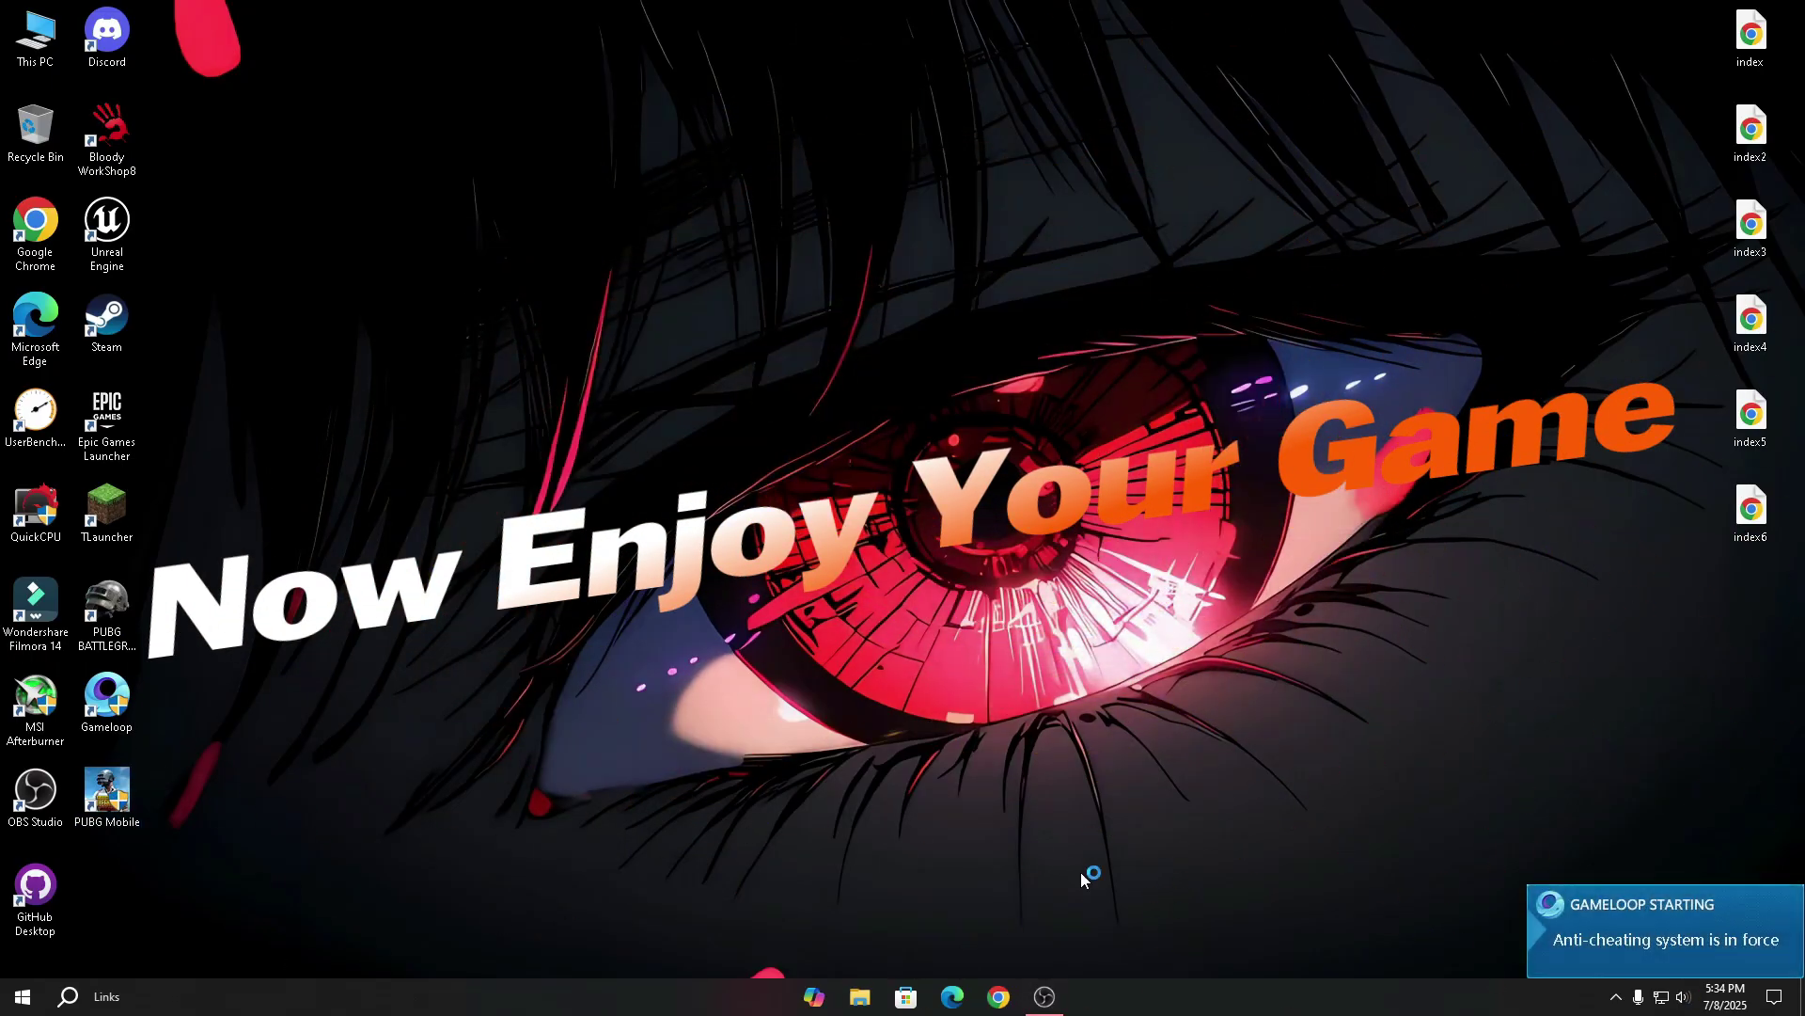